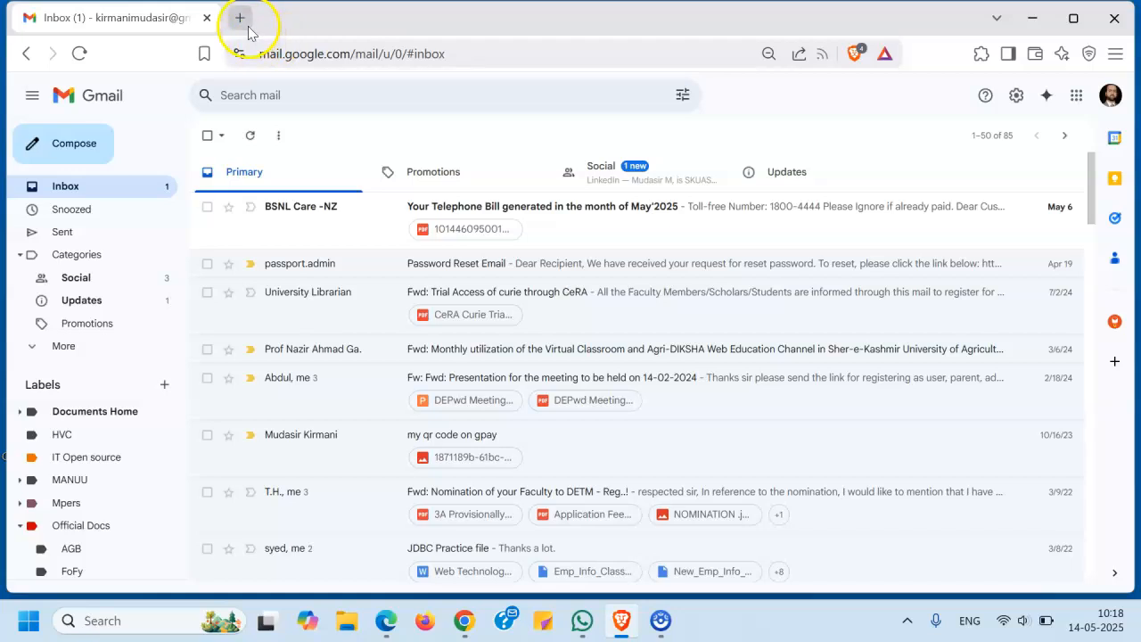
Step: Open sites.google.com in a new browser tab
{"action": "left_click", "coordinate": [239, 19]}
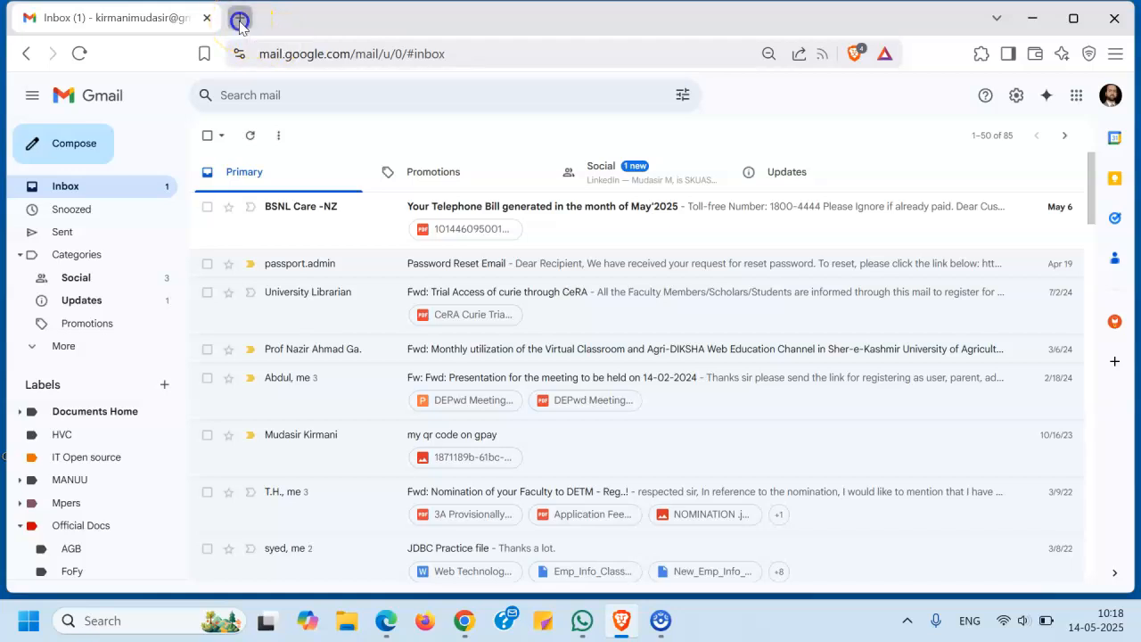
{"action": "type", "text": "s"}
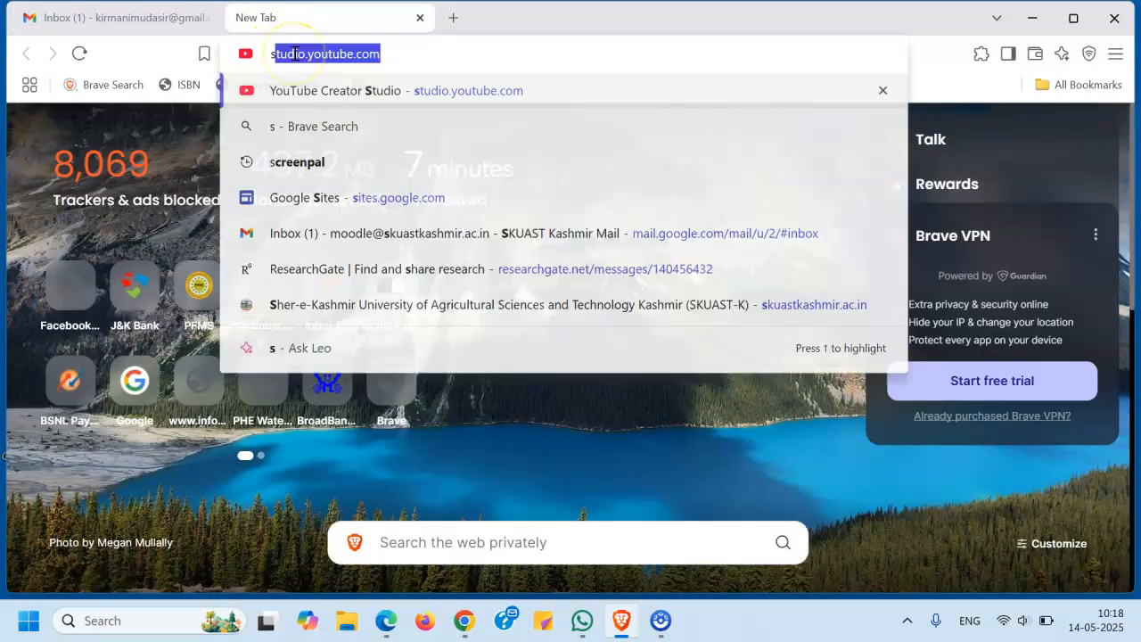
{"action": "type", "text": "ites.g"}
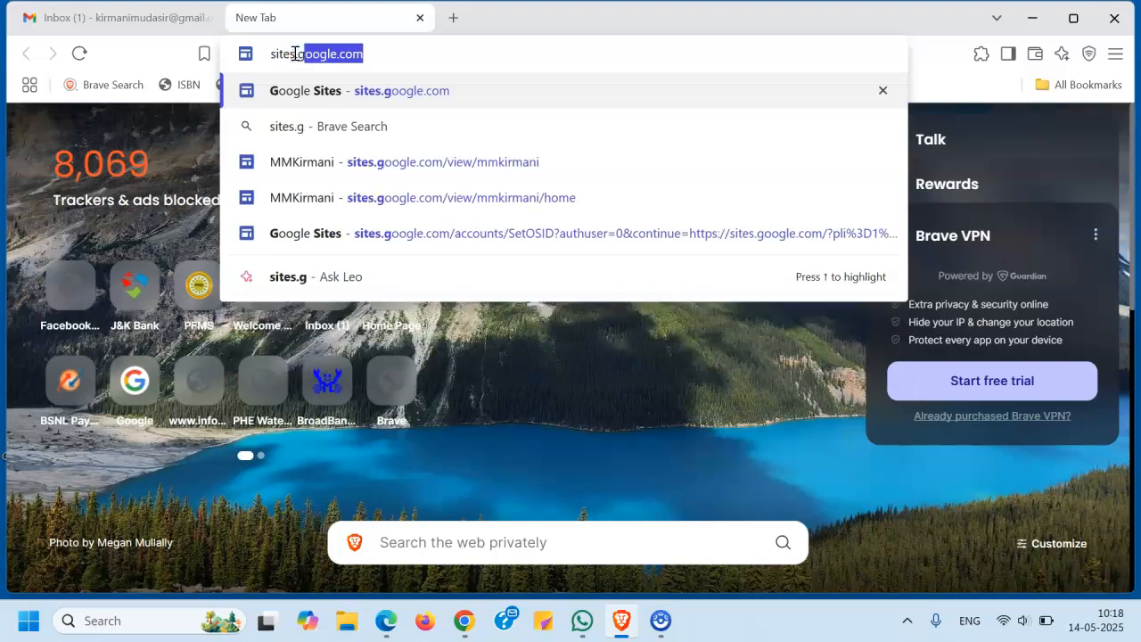
{"action": "type", "text": "oogle.com"}
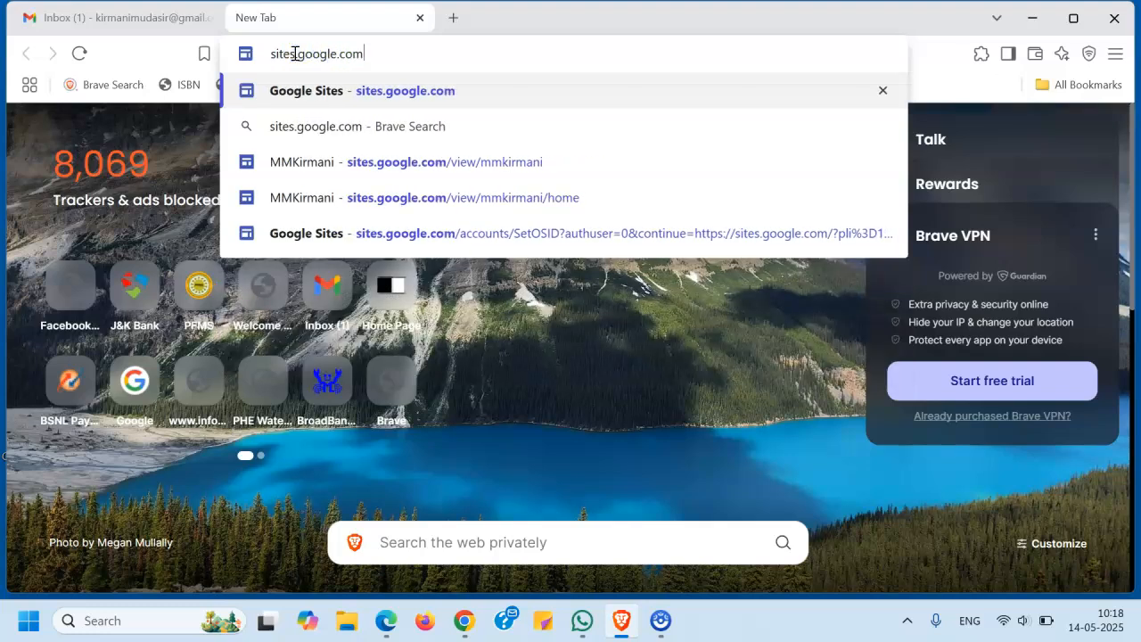
{"action": "key", "text": "Return"}
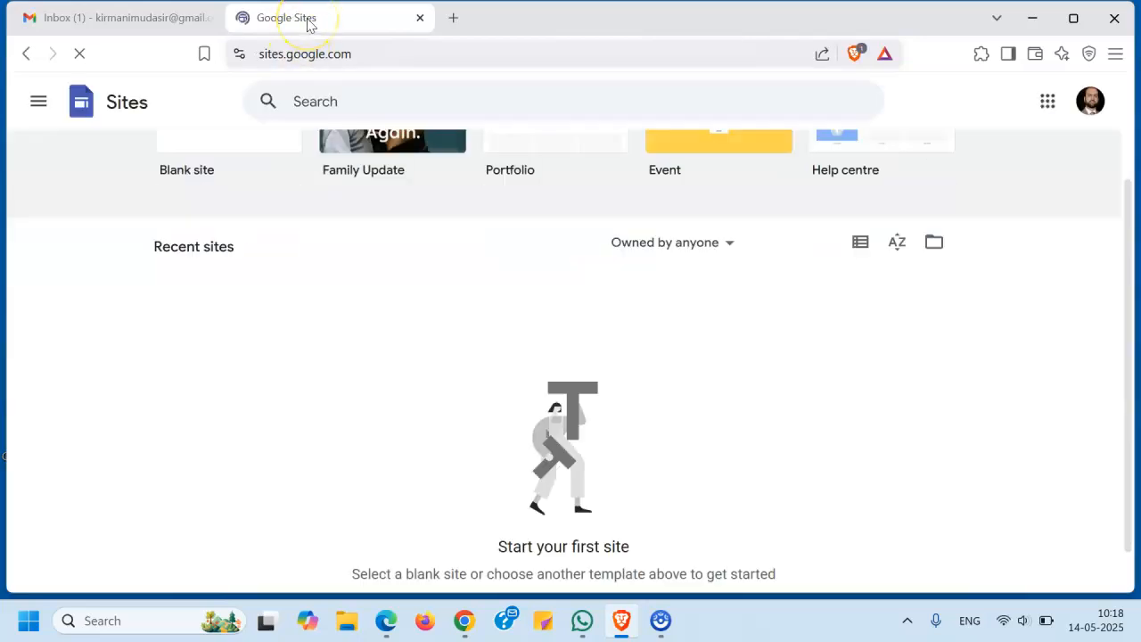
Step: Look through the full list of Google apps from the Gmail inbox for Sites
{"action": "left_click", "coordinate": [148, 16]}
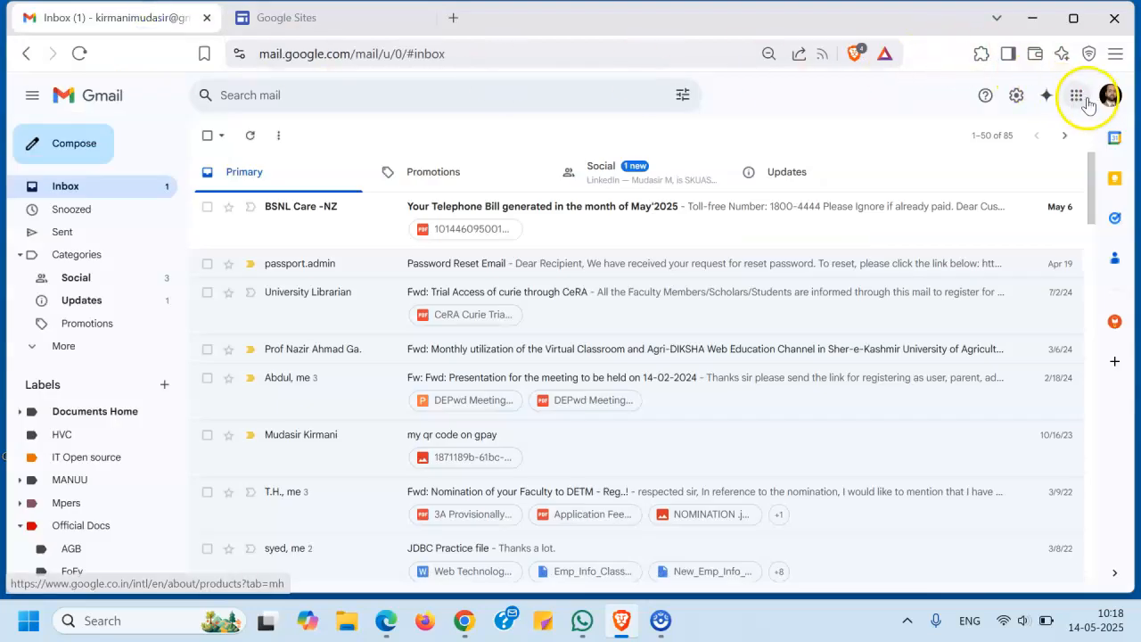
{"action": "left_click", "coordinate": [1076, 99]}
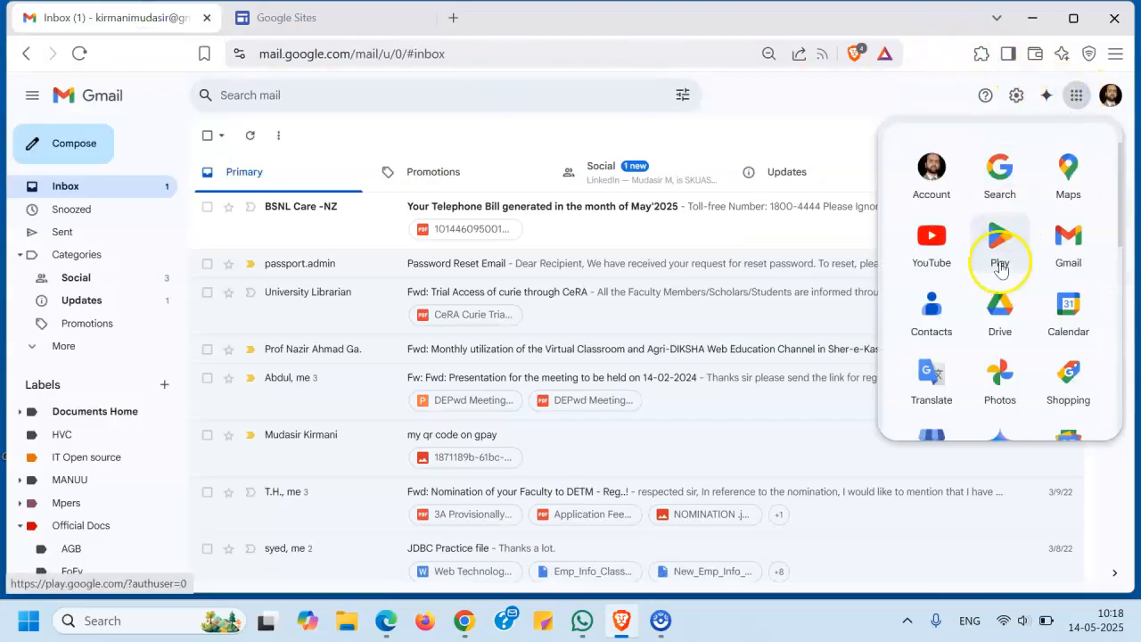
{"action": "scroll", "coordinate": [995, 298], "scroll_direction": "down", "scroll_amount": 2}
{"action": "scroll", "coordinate": [999, 299], "scroll_direction": "down", "scroll_amount": 3}
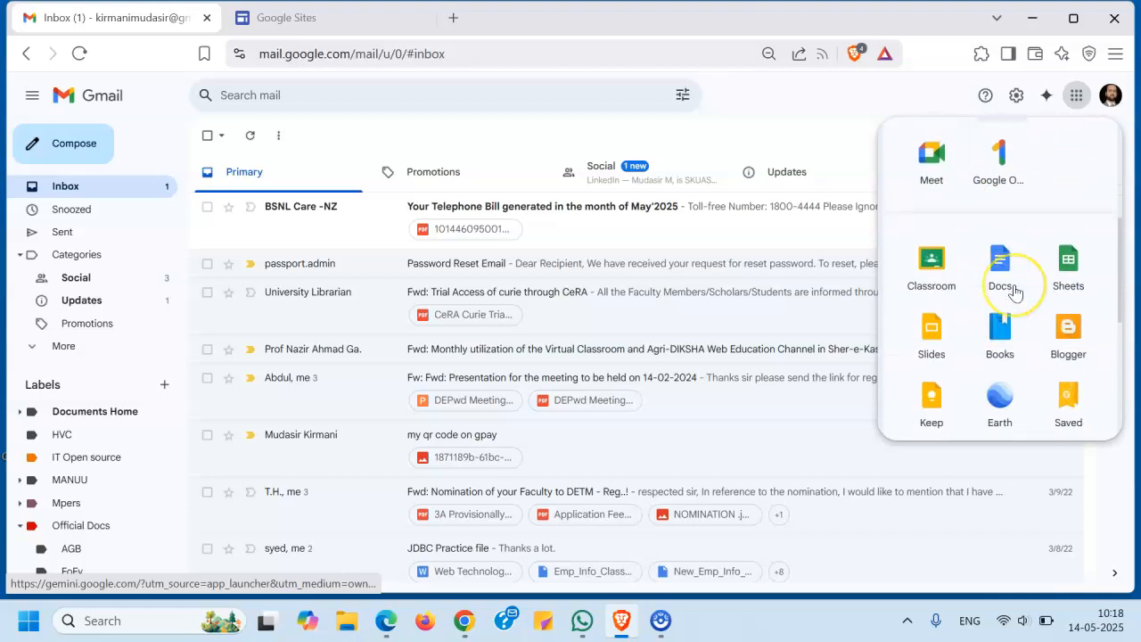
{"action": "scroll", "coordinate": [1015, 287], "scroll_direction": "down", "scroll_amount": 1}
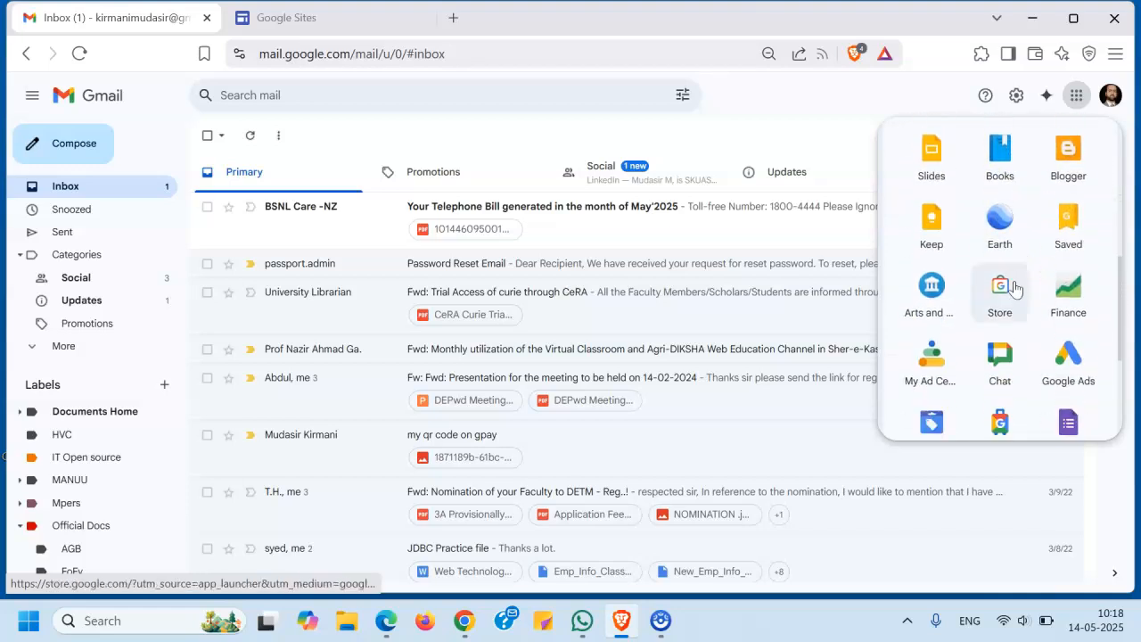
{"action": "scroll", "coordinate": [1032, 316], "scroll_direction": "down", "scroll_amount": 3}
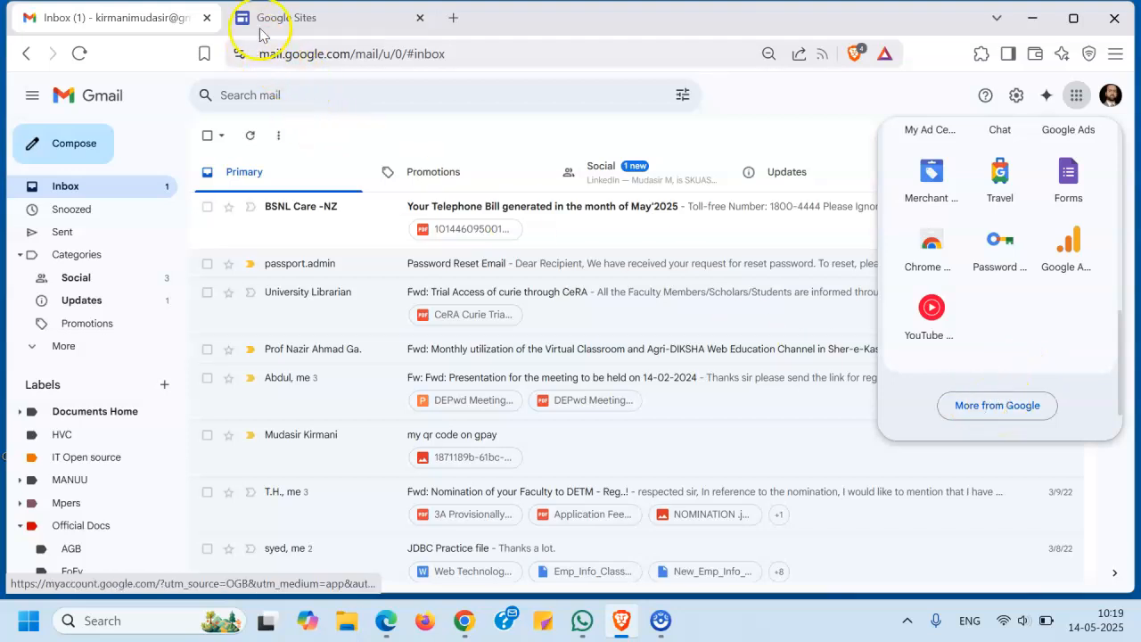
Step: Return to Google Sites and review the templates offered for starting a new site
{"action": "left_click", "coordinate": [299, 17]}
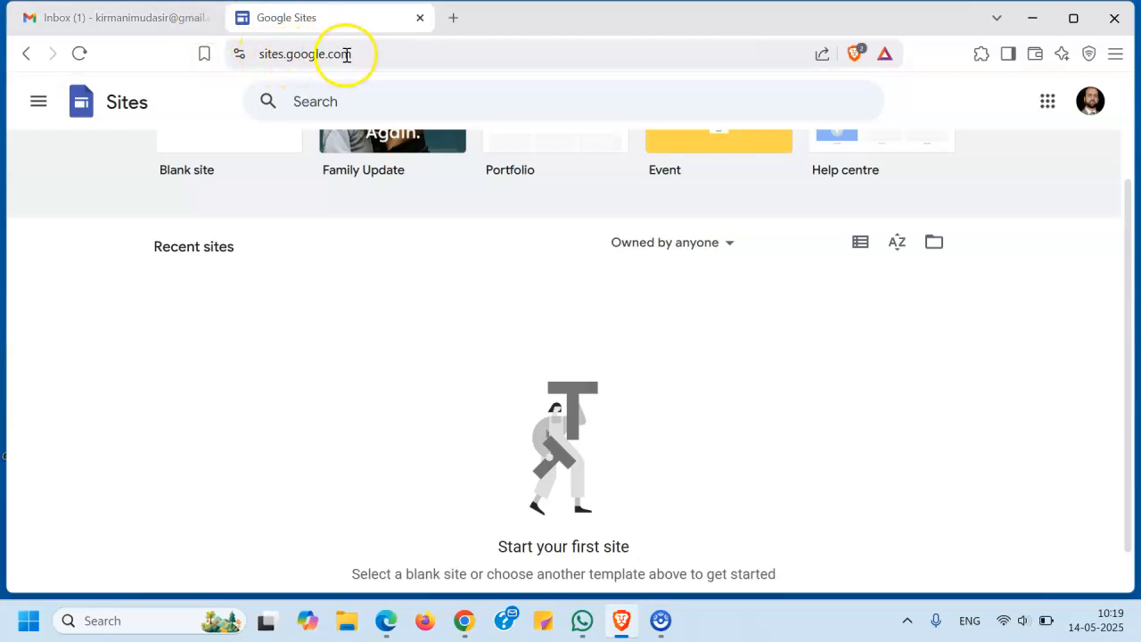
{"action": "scroll", "coordinate": [520, 234], "scroll_direction": "up", "scroll_amount": 2}
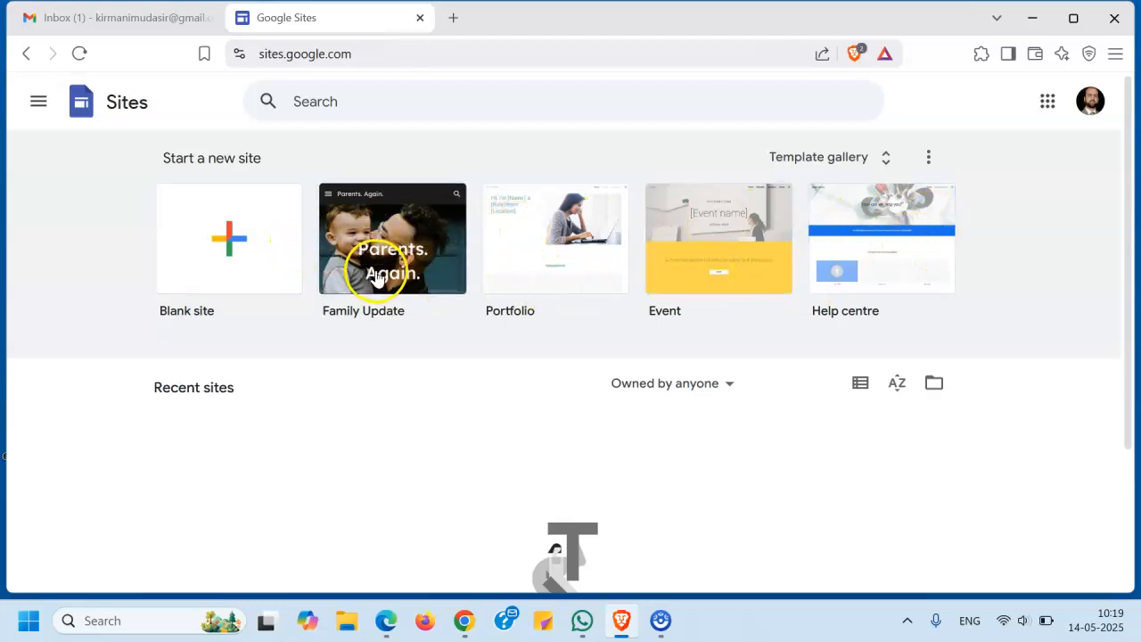
{"action": "left_click", "coordinate": [413, 309]}
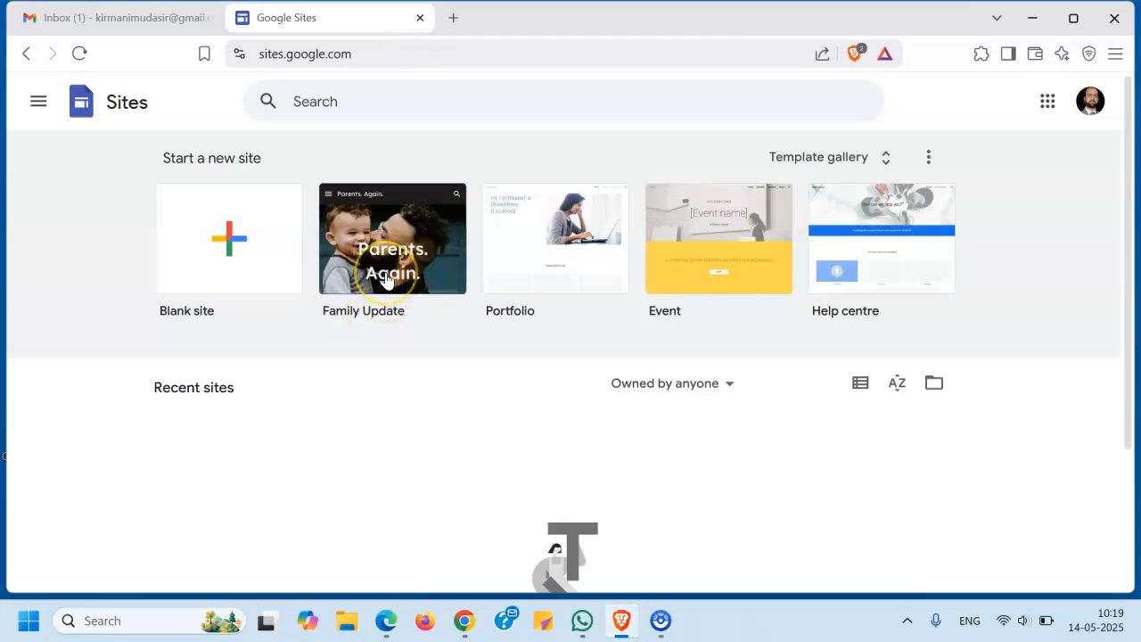
{"action": "mouse_move", "coordinate": [535, 305]}
{"action": "left_mouse_down"}
{"action": "mouse_move", "coordinate": [500, 314]}
{"action": "mouse_move", "coordinate": [517, 314]}
{"action": "left_mouse_up"}
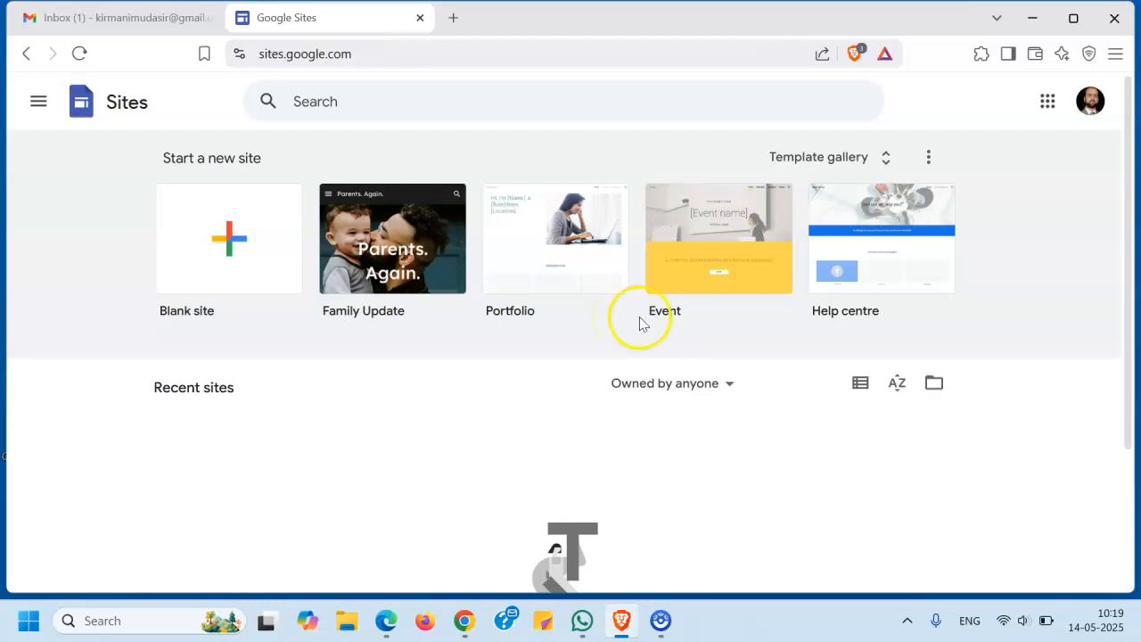
{"action": "left_click_drag", "start_coordinate": [692, 312], "coordinate": [648, 317]}
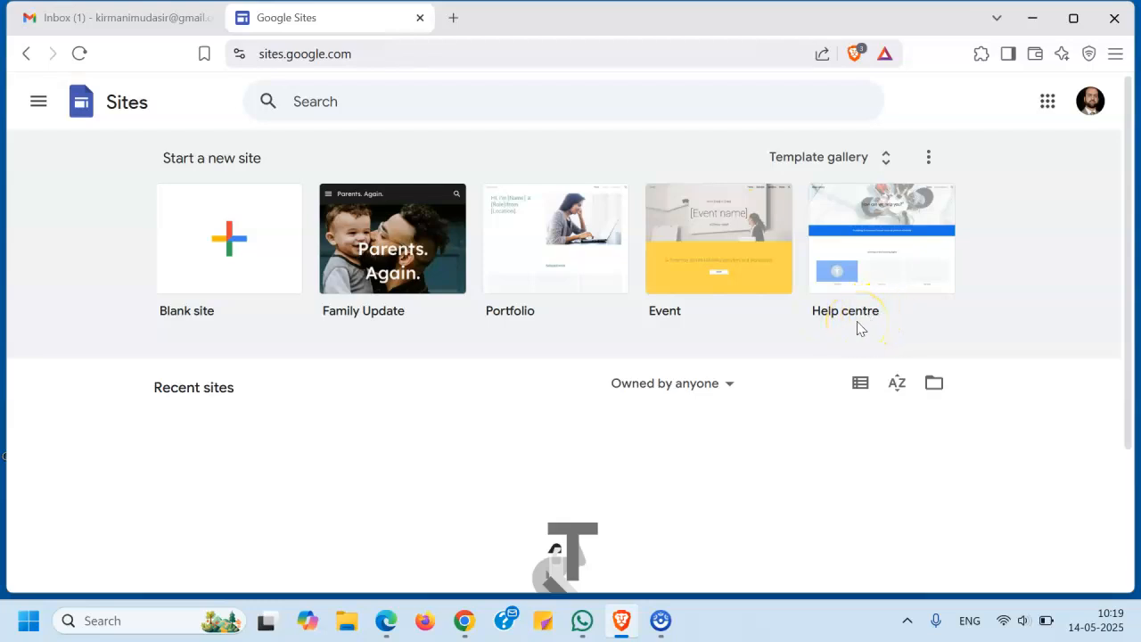
Step: Create a blank site and dismiss the introductory tour
{"action": "left_click", "coordinate": [229, 251]}
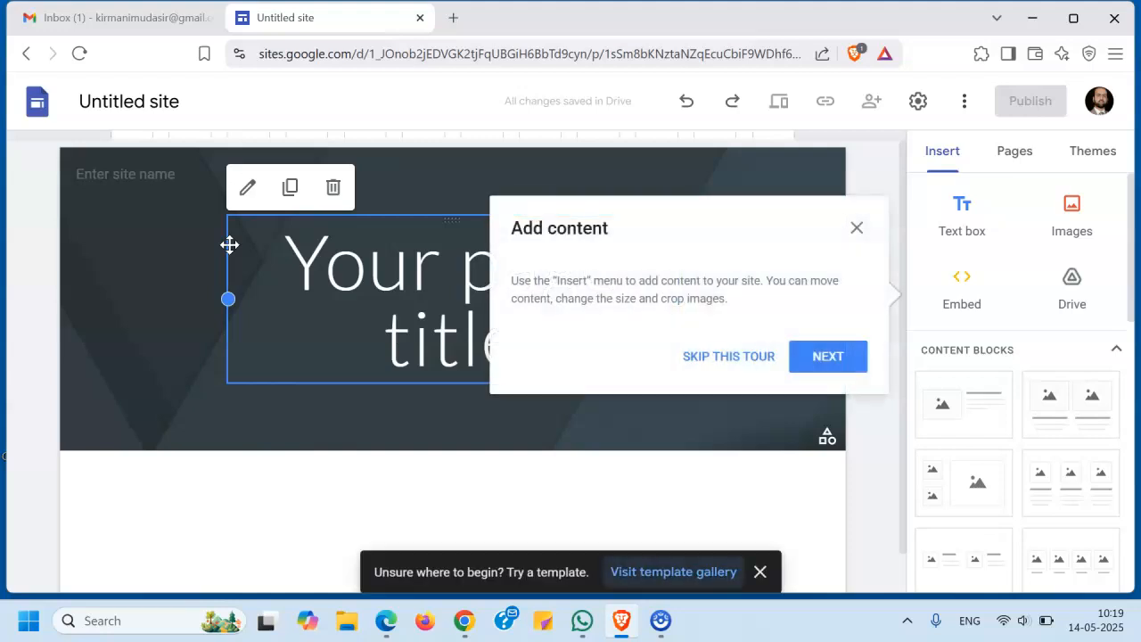
{"action": "left_click", "coordinate": [813, 357]}
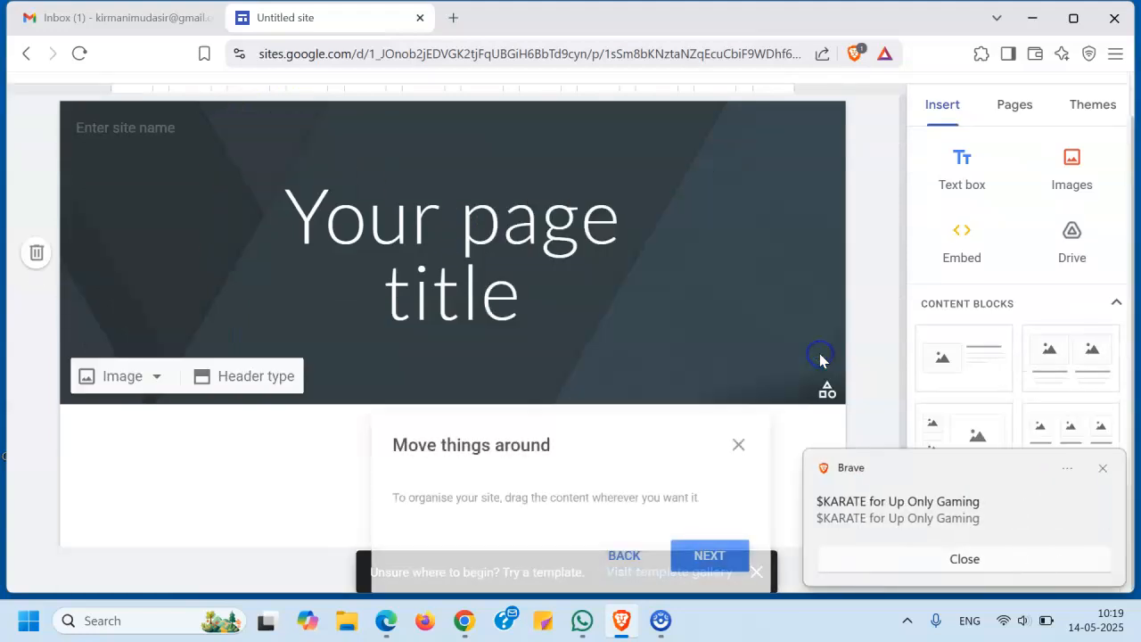
{"action": "left_click", "coordinate": [738, 445]}
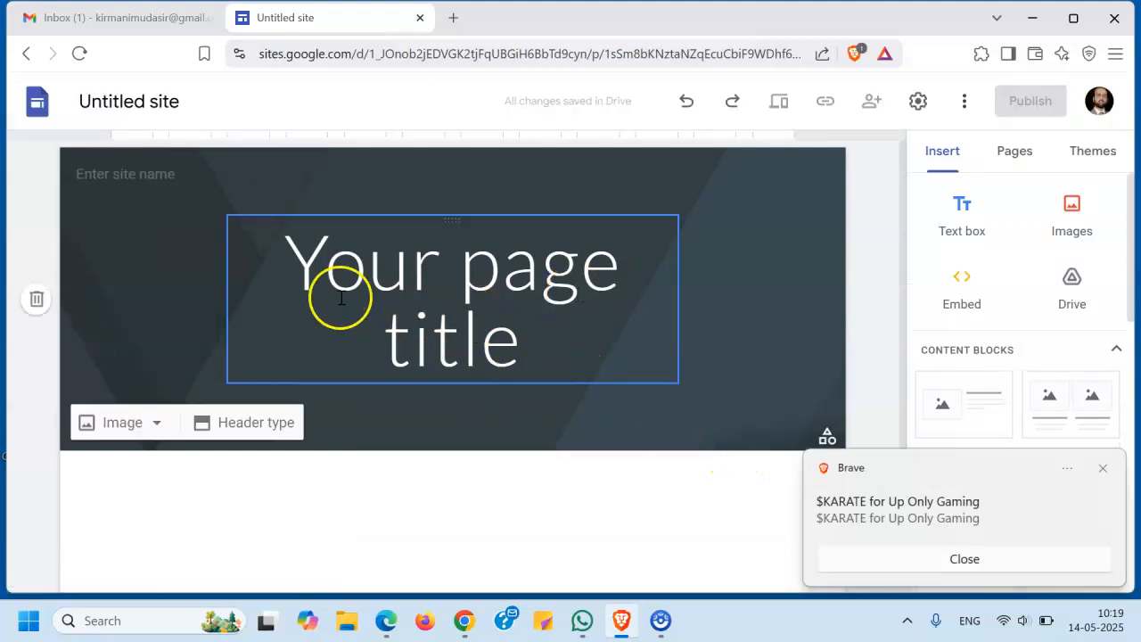
Step: Replace the placeholder page title in the header with "MCA-511"
{"action": "left_click_drag", "start_coordinate": [294, 258], "coordinate": [553, 340]}
{"action": "type", "text": "MC"}
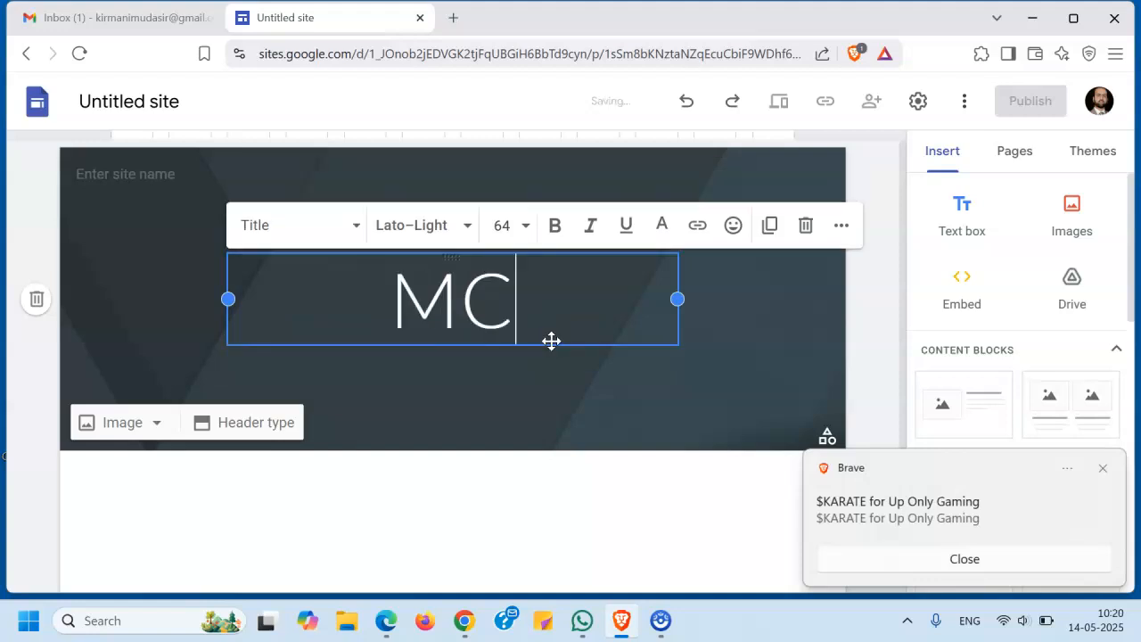
{"action": "type", "text": "A-511"}
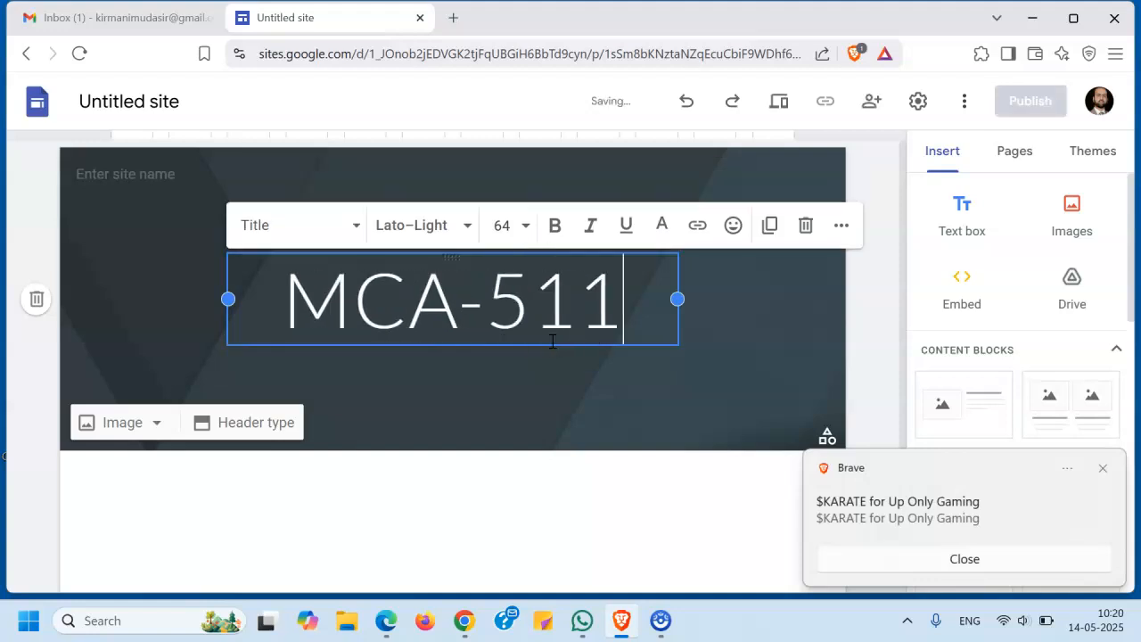
{"action": "left_click", "coordinate": [732, 296]}
{"action": "left_click", "coordinate": [603, 307]}
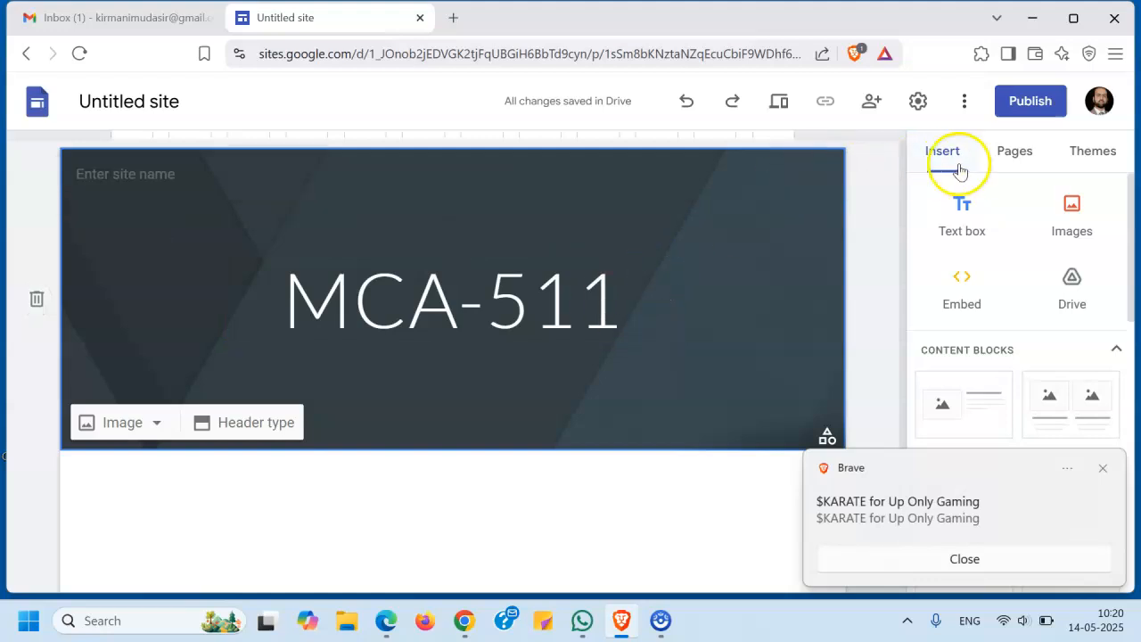
Step: Open the site's web publishing settings at the web address entry and dismiss the Brave notification
{"action": "left_click", "coordinate": [1021, 96]}
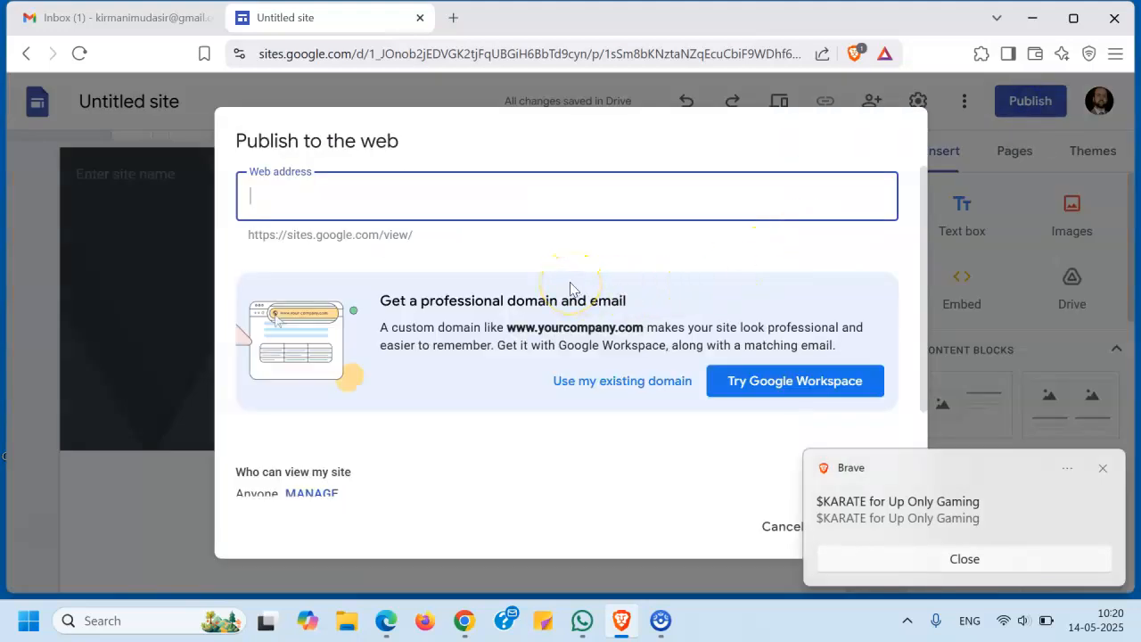
{"action": "left_click", "coordinate": [986, 560]}
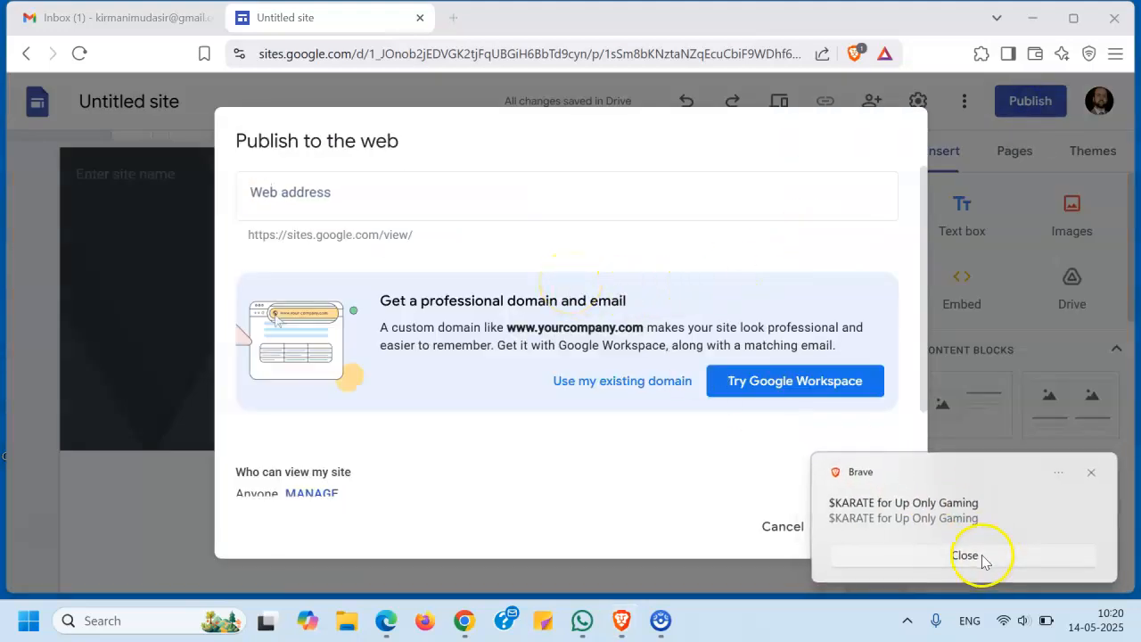
{"action": "left_click", "coordinate": [367, 200]}
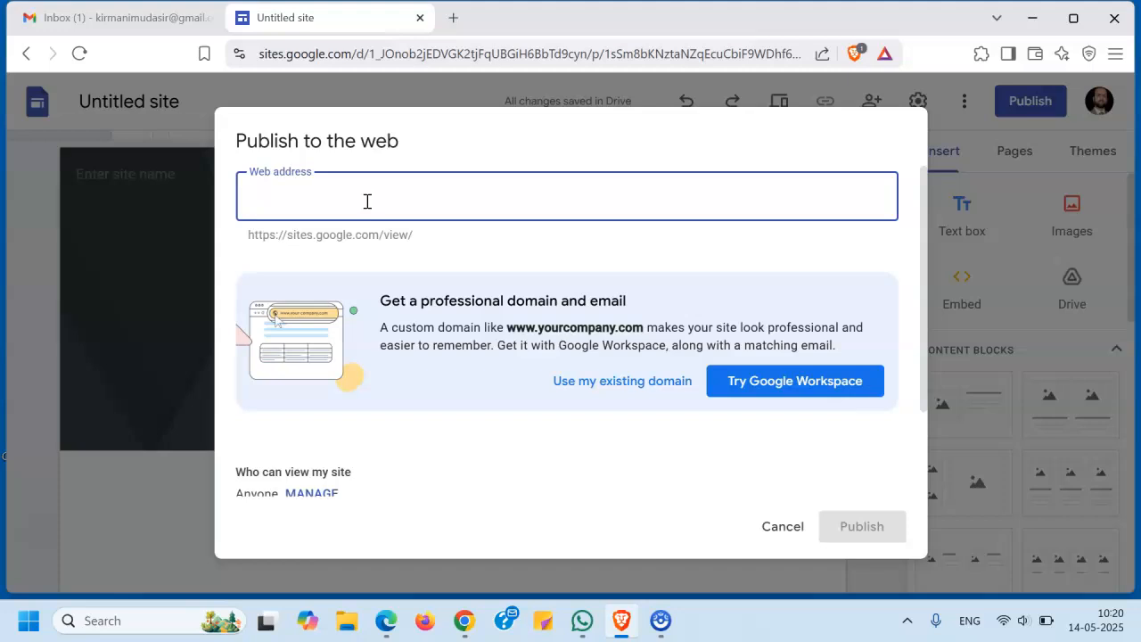
{"action": "type", "text": "mca51"}
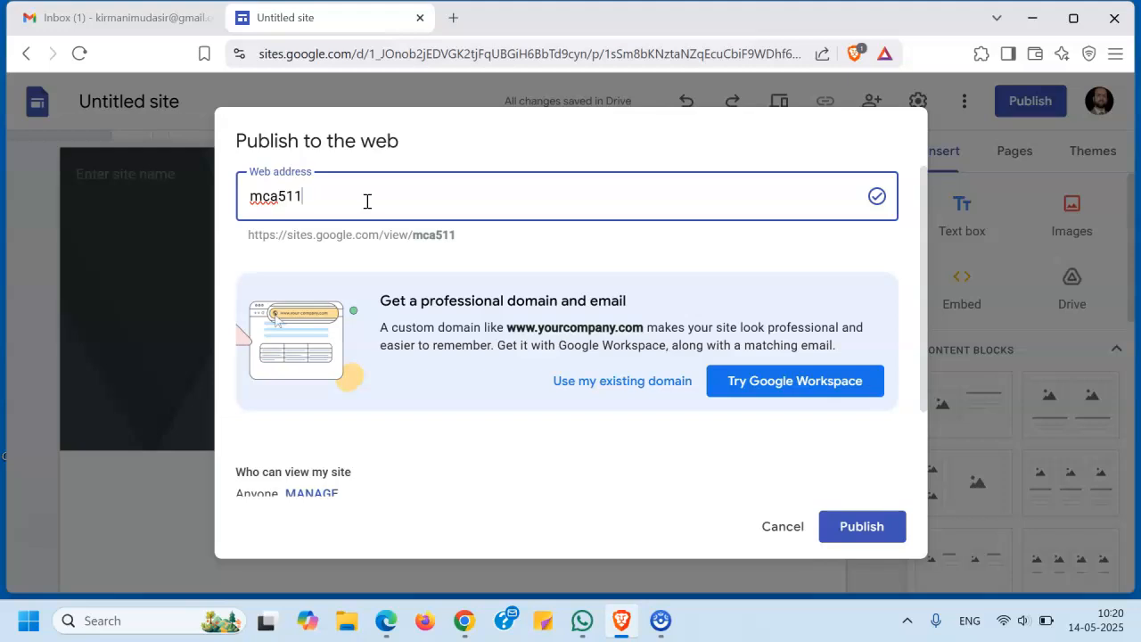
{"action": "type", "text": "1"}
{"action": "key", "text": "BackSpace"}
{"action": "key", "text": "BackSpace"}
{"action": "key", "text": "BackSpace"}
{"action": "key", "text": "BackSpace"}
{"action": "key", "text": "BackSpace"}
{"action": "key", "text": "BackSpace"}
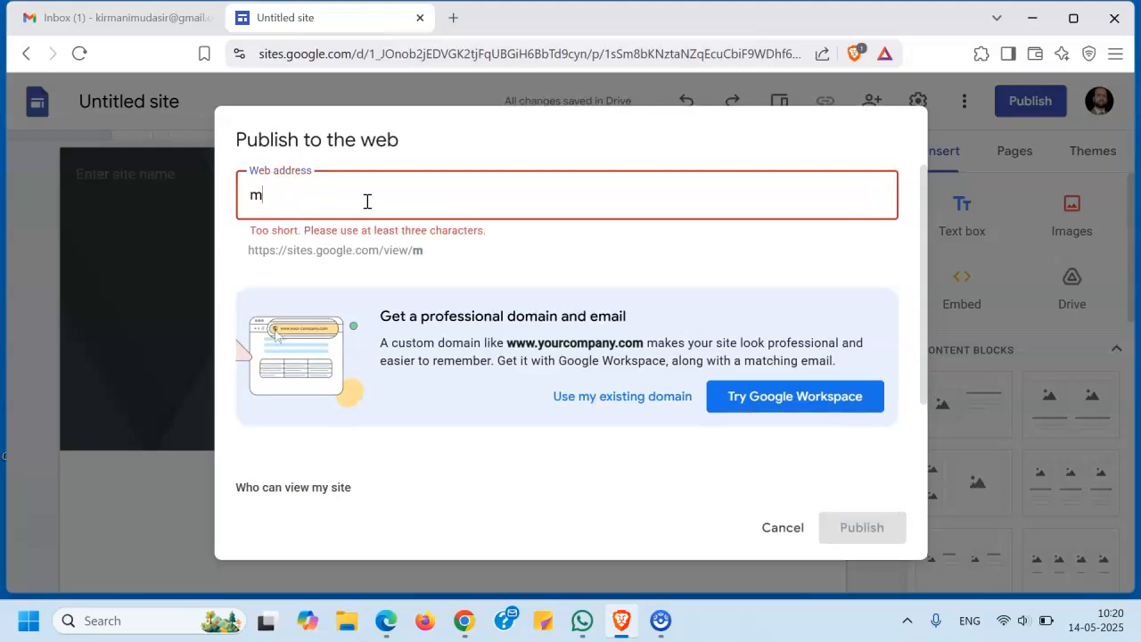
{"action": "type", "text": "mca"}
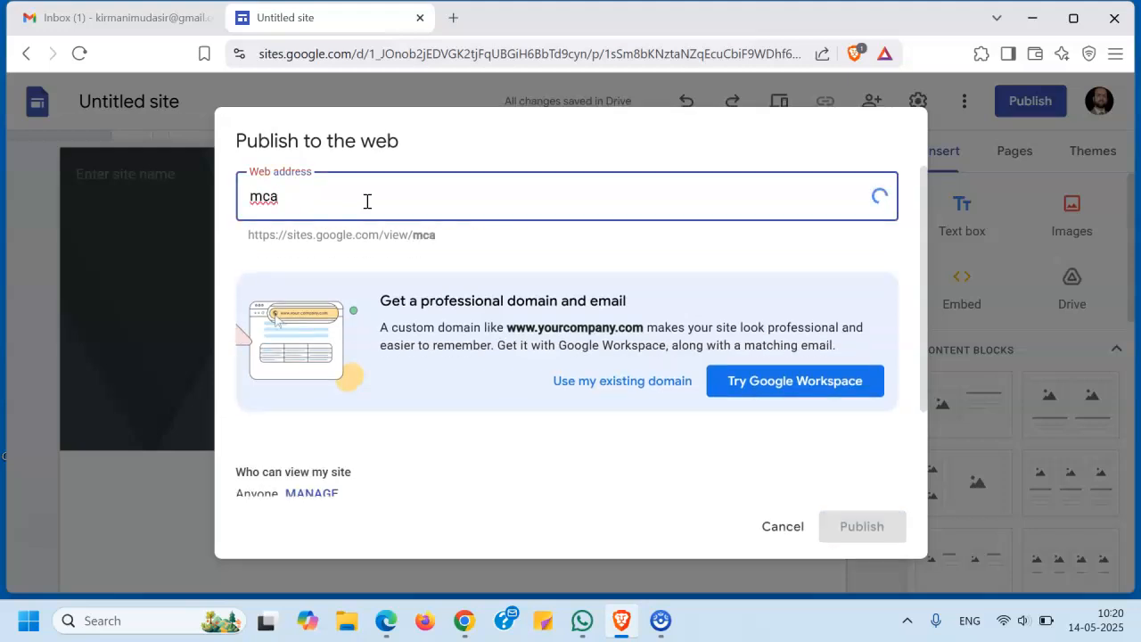
{"action": "key", "text": "BackSpace"}
{"action": "key", "text": "BackSpace"}
{"action": "key", "text": "BackSpace"}
Step: Set the site's web address to mca511-fofy
{"action": "type", "text": "m"}
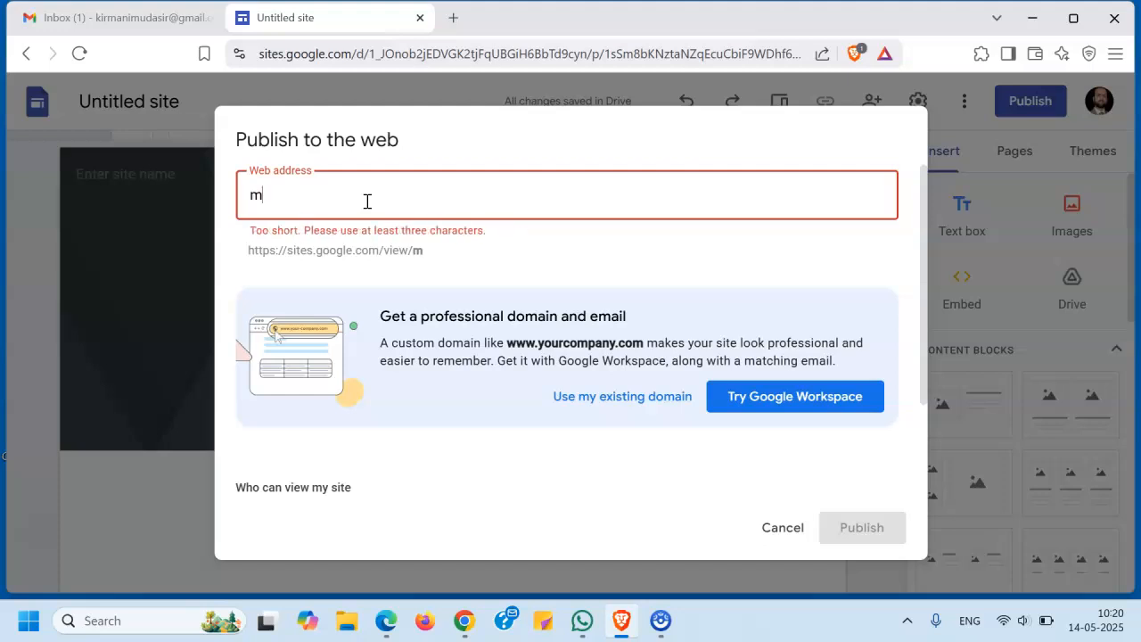
{"action": "type", "text": "ca511"}
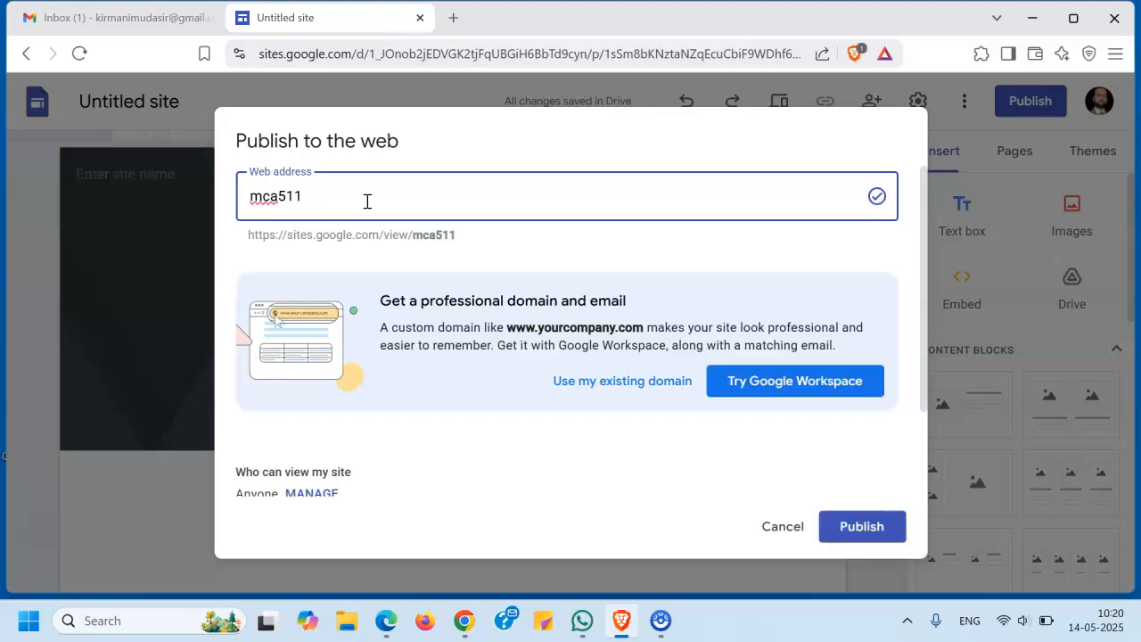
{"action": "type", "text": "-"}
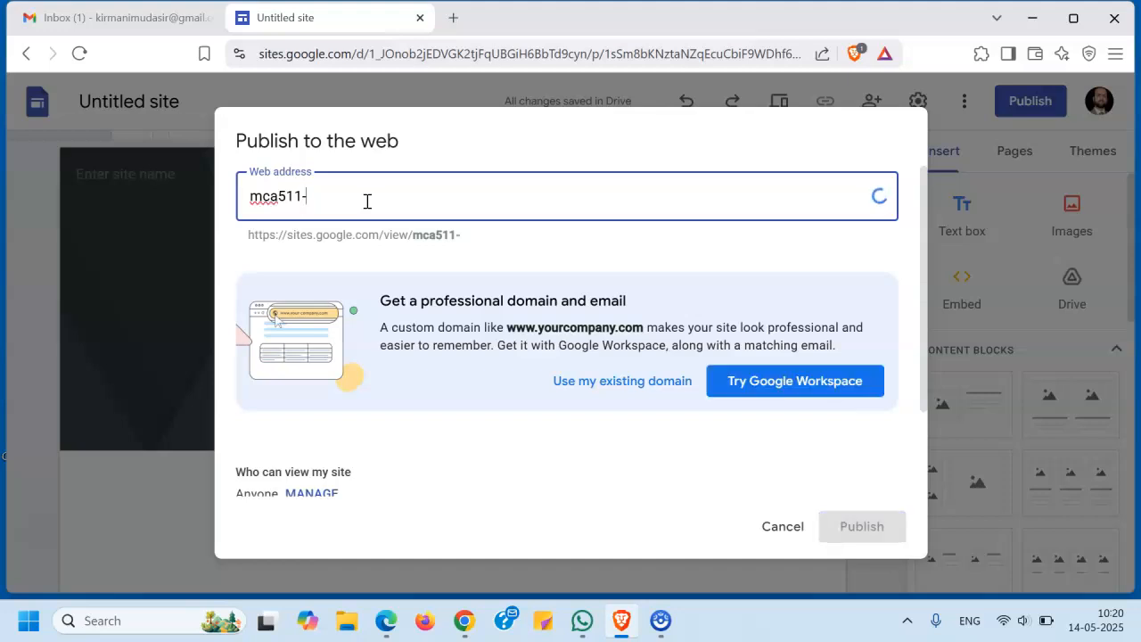
{"action": "type", "text": "fofy"}
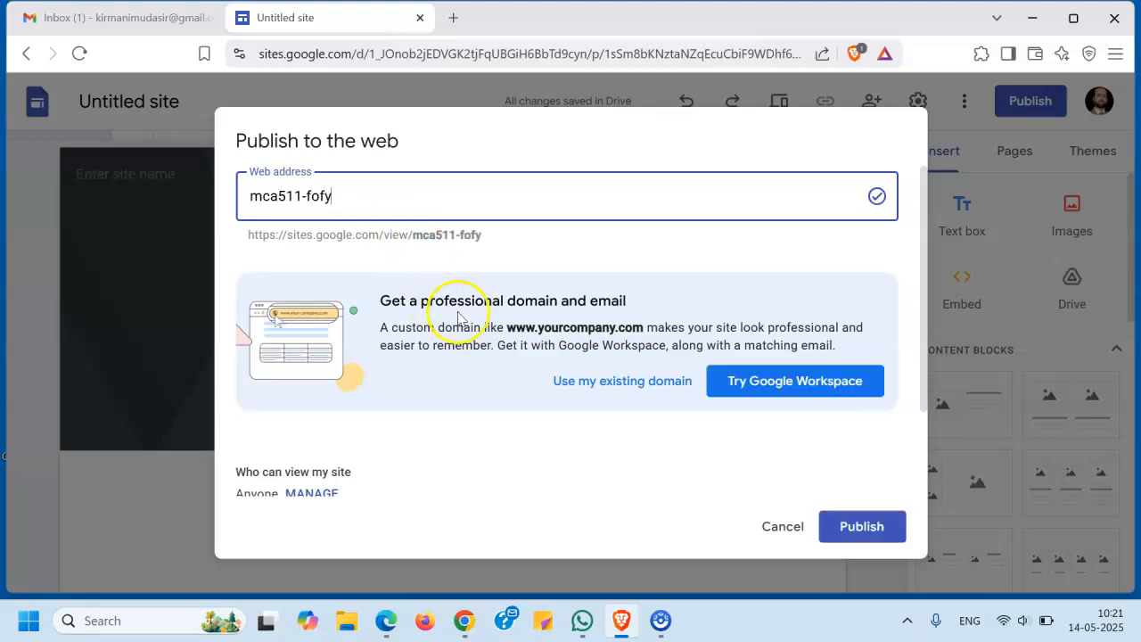
Step: Review the viewer access and search engine options for publishing, and dismiss the WhatsApp notification
{"action": "scroll", "coordinate": [509, 303], "scroll_direction": "down", "scroll_amount": 1}
{"action": "scroll", "coordinate": [472, 294], "scroll_direction": "up", "scroll_amount": 1}
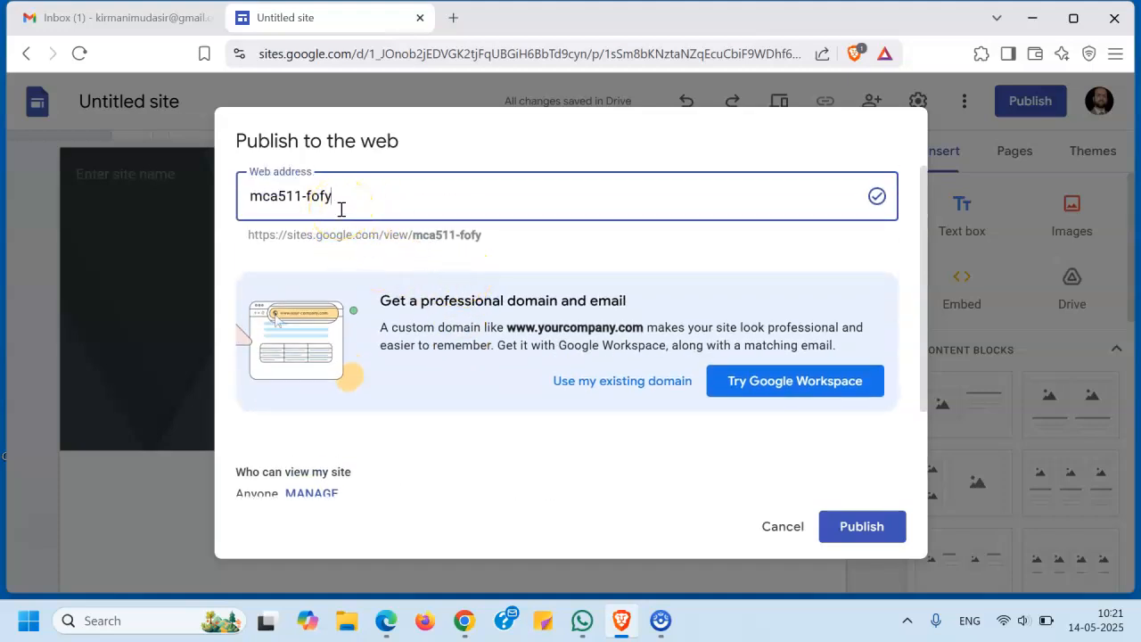
{"action": "scroll", "coordinate": [351, 209], "scroll_direction": "down", "scroll_amount": 1}
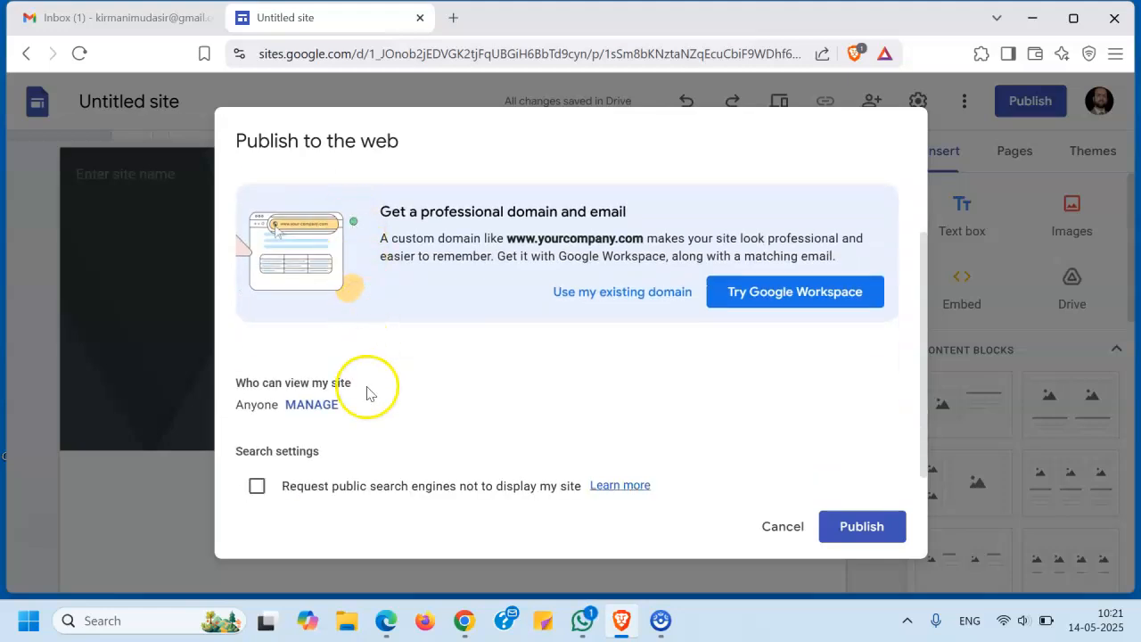
{"action": "scroll", "coordinate": [356, 332], "scroll_direction": "up", "scroll_amount": 1}
{"action": "scroll", "coordinate": [358, 333], "scroll_direction": "down", "scroll_amount": 1}
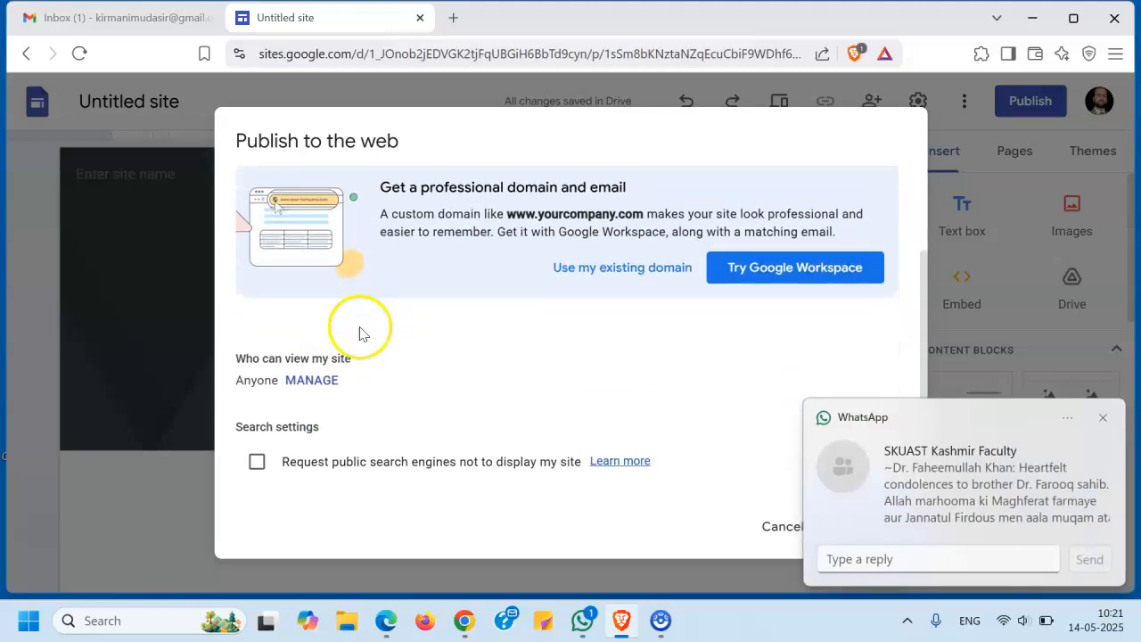
{"action": "left_click", "coordinate": [1103, 417]}
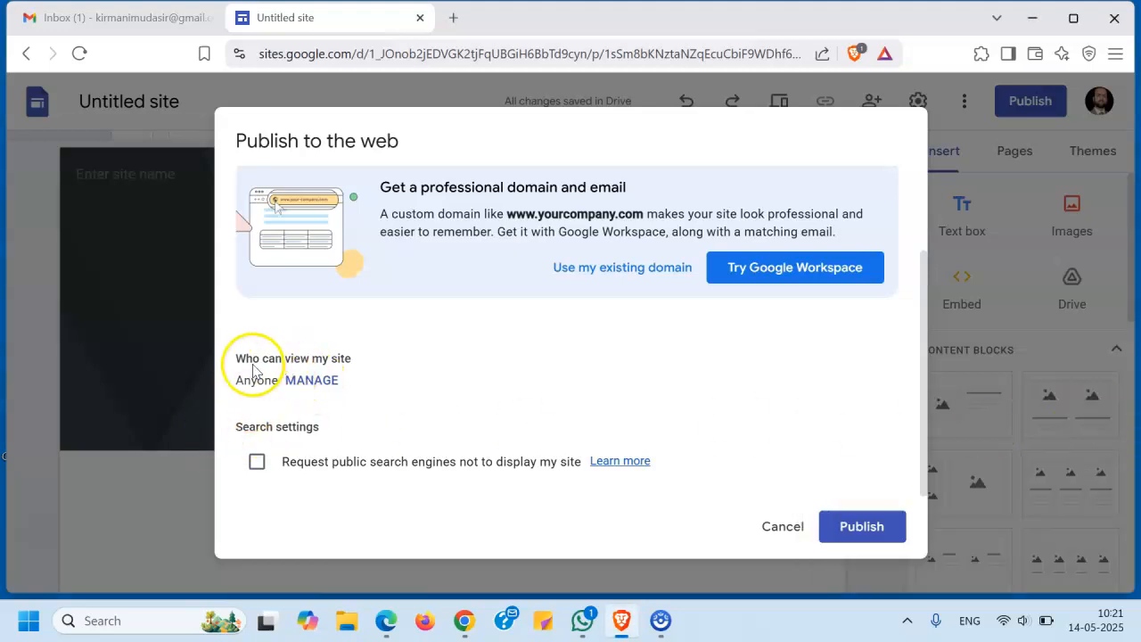
Step: Review the published site's sharing access and search engine option, keep them as they are, and publish the site
{"action": "left_click", "coordinate": [321, 382]}
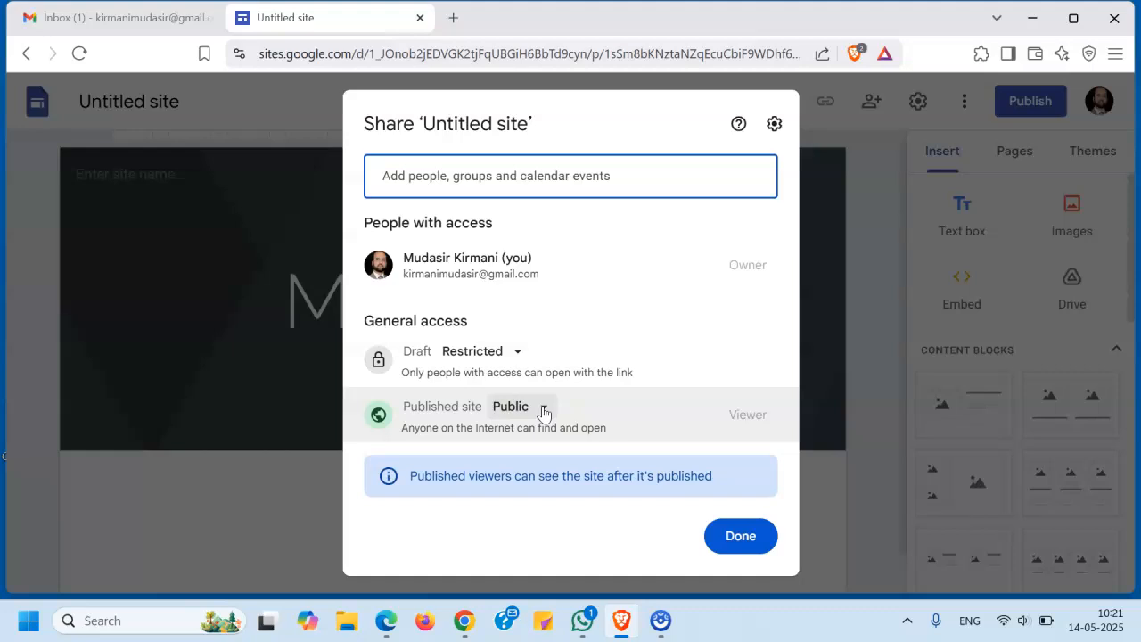
{"action": "left_click", "coordinate": [743, 536]}
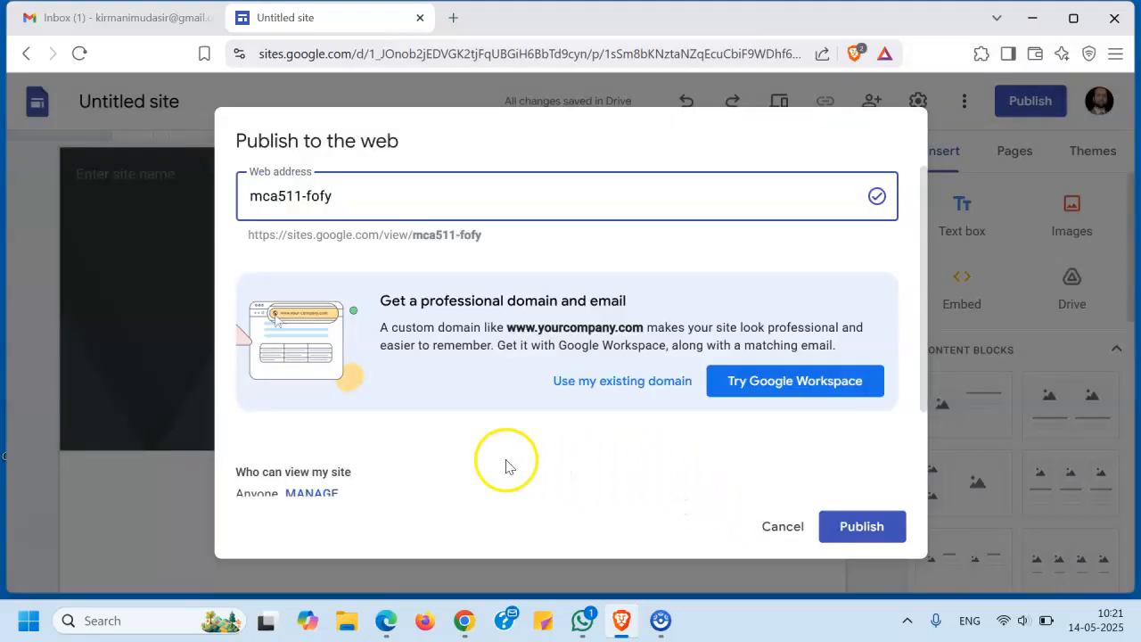
{"action": "scroll", "coordinate": [419, 443], "scroll_direction": "down", "scroll_amount": 2}
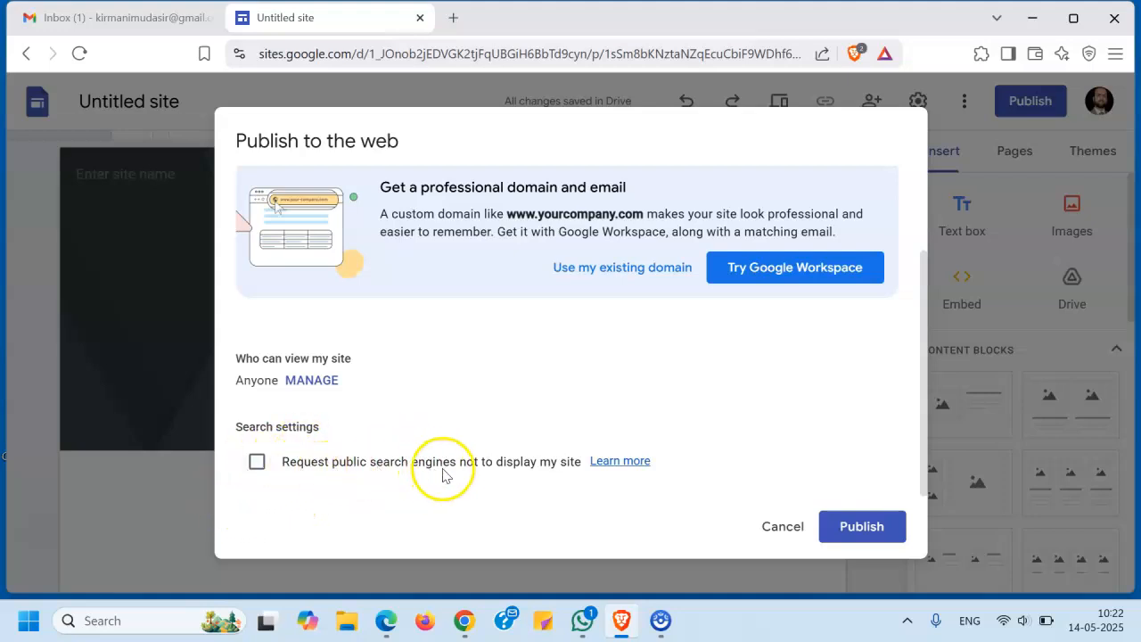
{"action": "left_click_drag", "start_coordinate": [296, 462], "coordinate": [564, 463]}
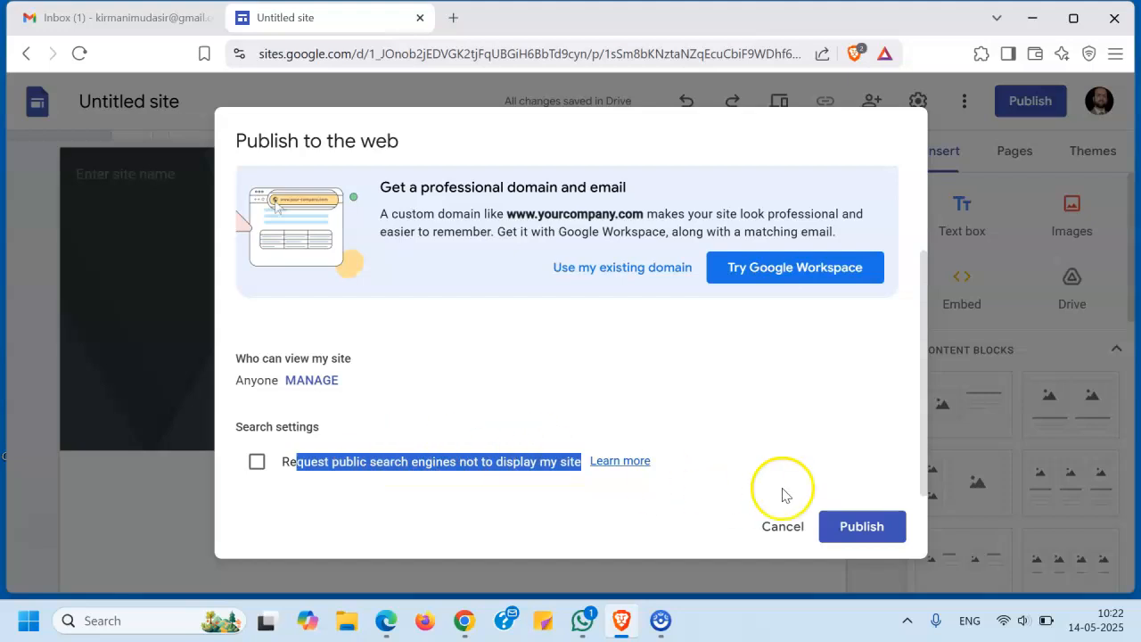
{"action": "left_click", "coordinate": [858, 529]}
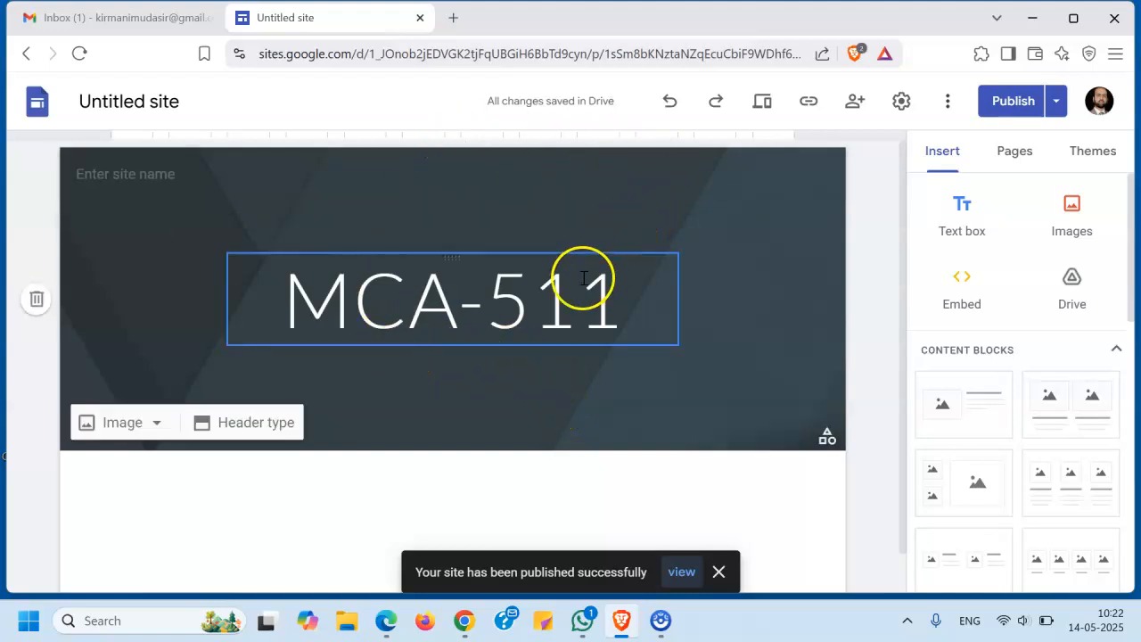
Step: Copy the published site's link to the clipboard
{"action": "left_click", "coordinate": [808, 102]}
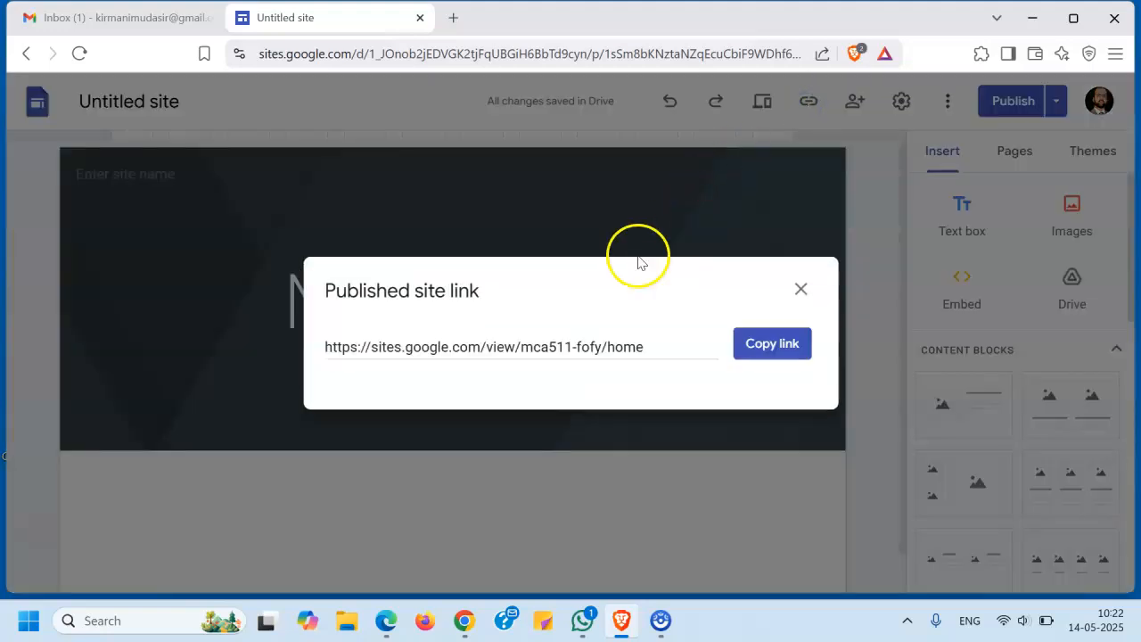
{"action": "left_click", "coordinate": [645, 349]}
{"action": "left_click", "coordinate": [769, 343]}
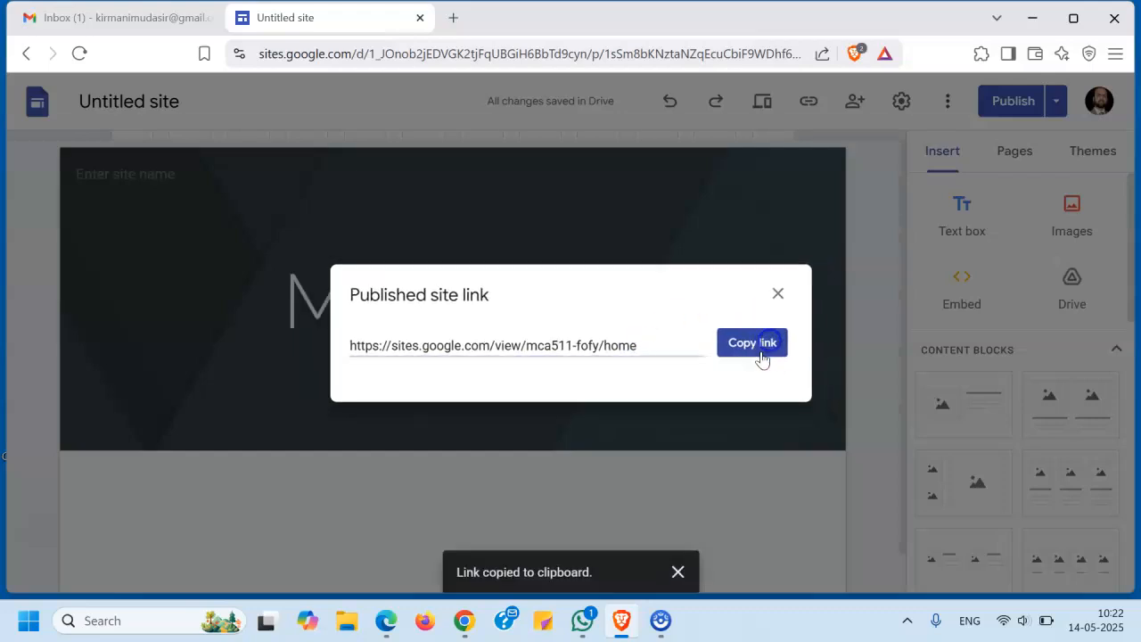
Step: Switch to Microsoft Edge, open the copied site link in a new tab, and check the MCA-511 title on the live page
{"action": "left_click", "coordinate": [386, 621]}
{"action": "left_click", "coordinate": [388, 83]}
{"action": "left_click", "coordinate": [271, 14]}
{"action": "left_click", "coordinate": [287, 47]}
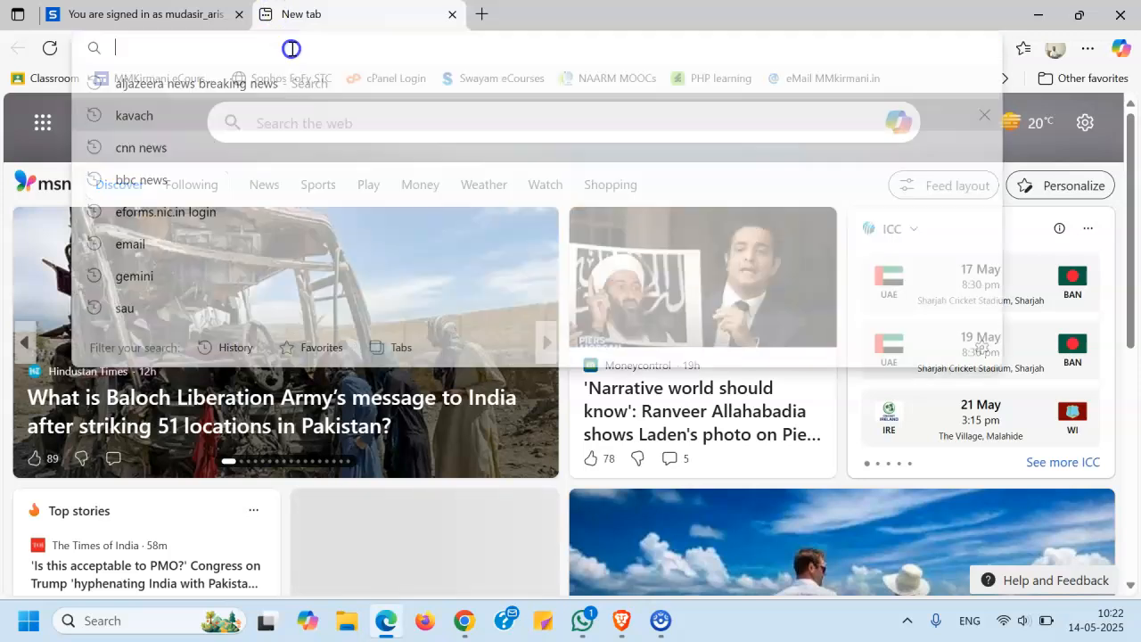
{"action": "key", "text": "ctrl+v"}
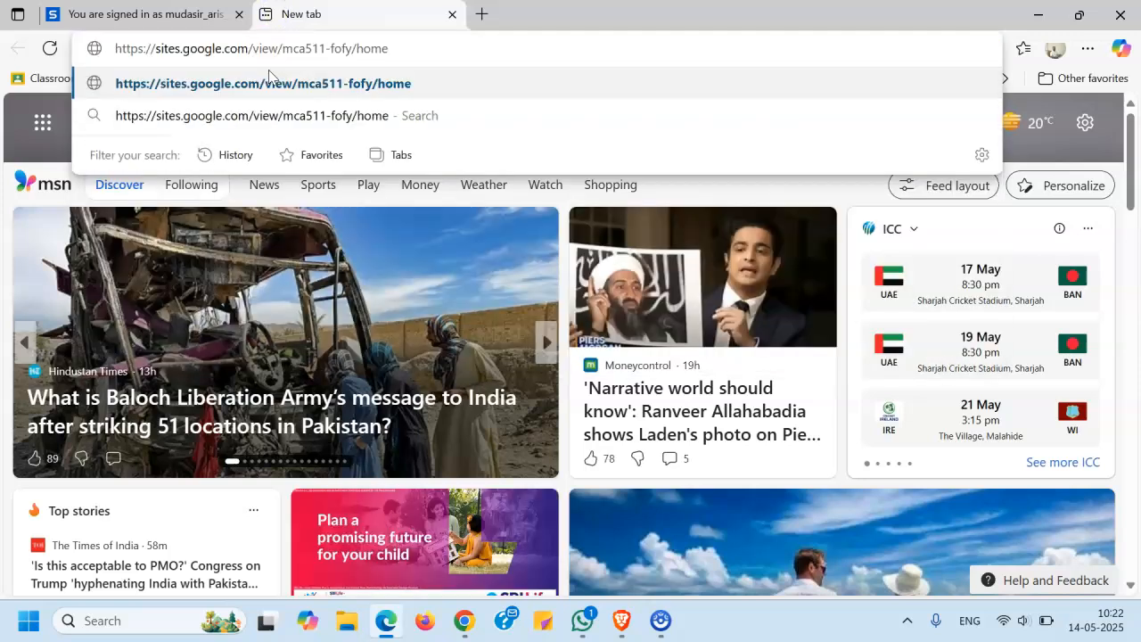
{"action": "left_click", "coordinate": [271, 80]}
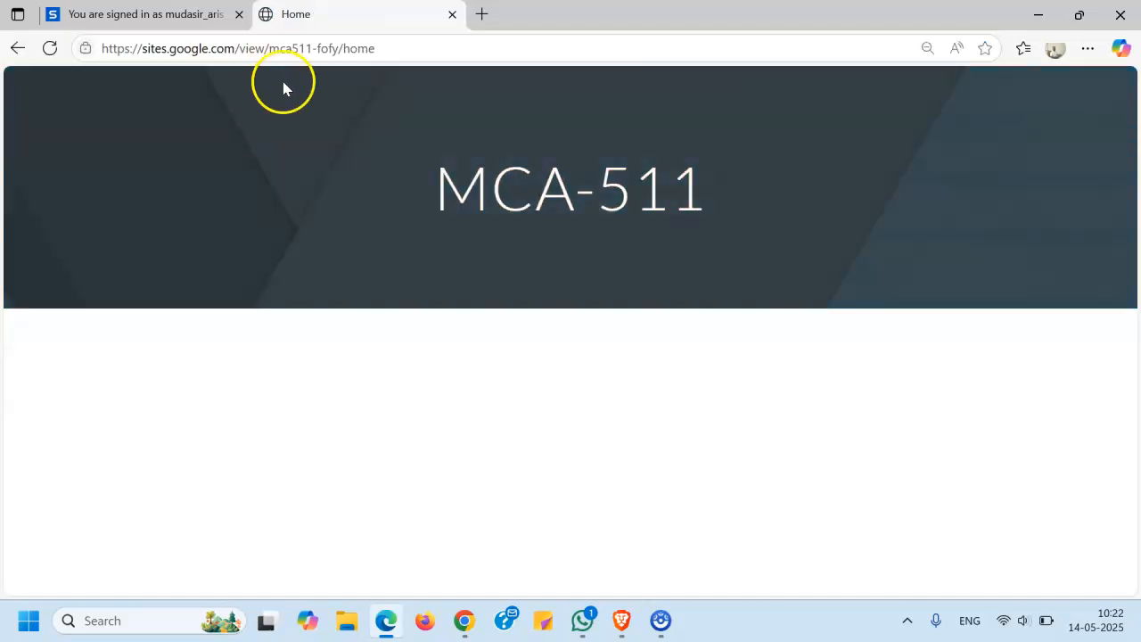
{"action": "left_click", "coordinate": [442, 186]}
{"action": "left_click_drag", "start_coordinate": [691, 186], "coordinate": [691, 185]}
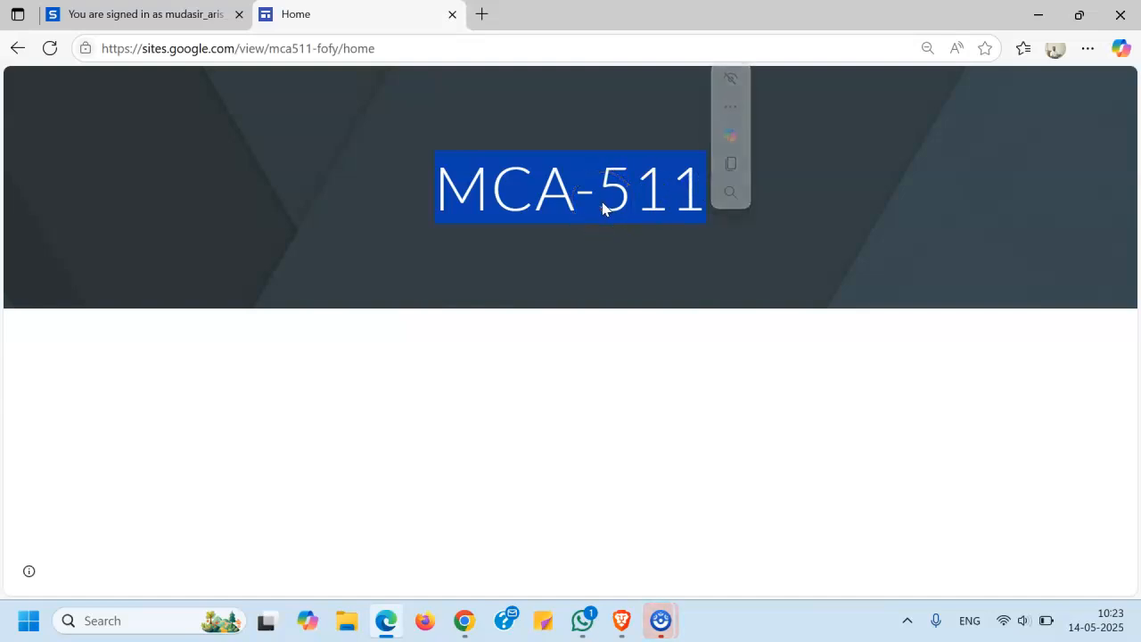
Step: Switch back to the site editor in Brave and insert a text box below the MCA-511 header
{"action": "key", "text": "alt+Tab"}
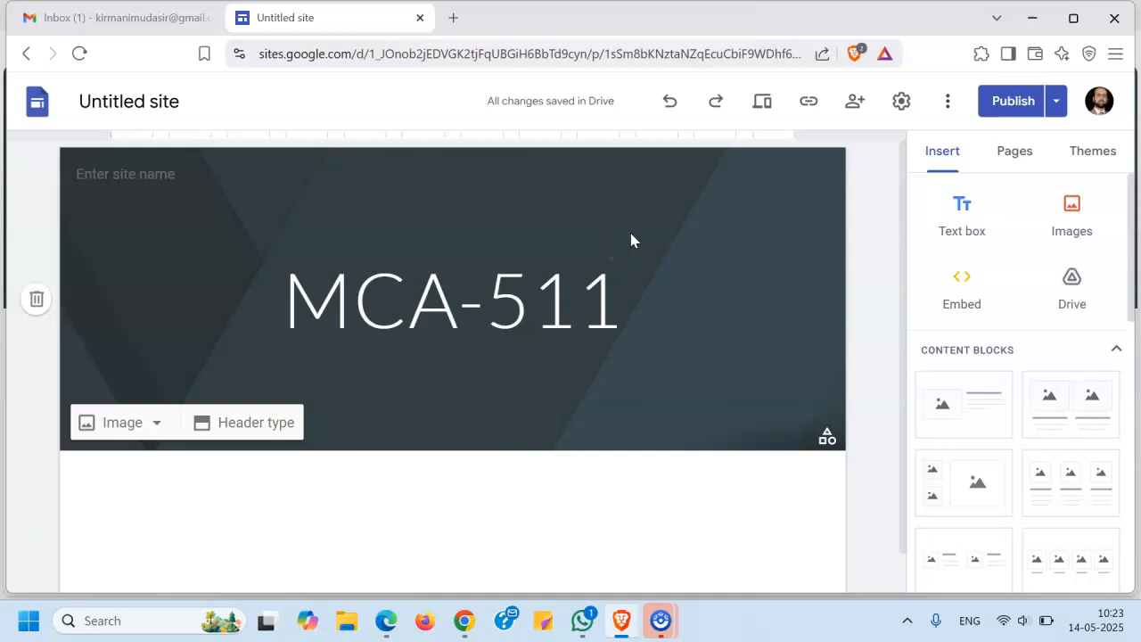
{"action": "scroll", "coordinate": [633, 242], "scroll_direction": "down", "scroll_amount": 2}
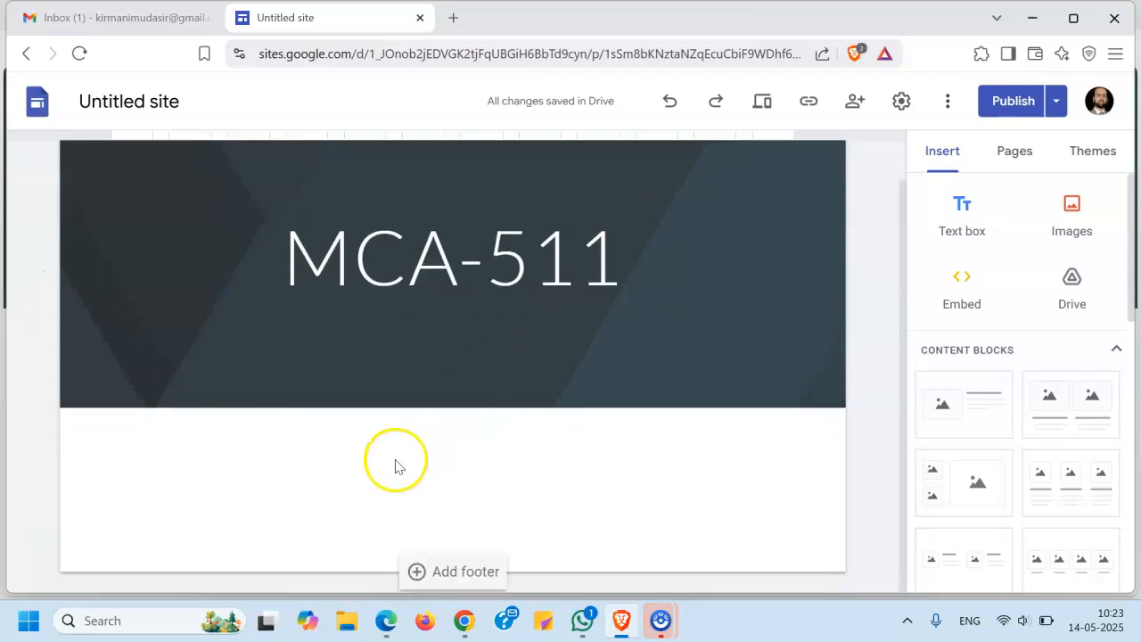
{"action": "left_click", "coordinate": [345, 435]}
{"action": "left_click", "coordinate": [278, 429]}
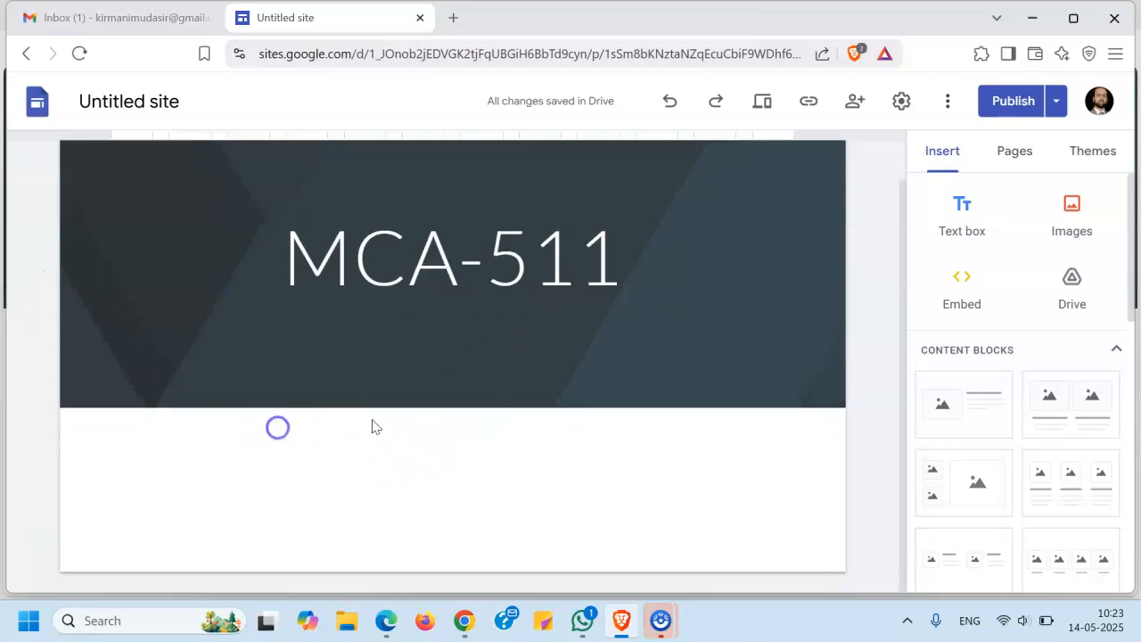
{"action": "left_click", "coordinate": [961, 217]}
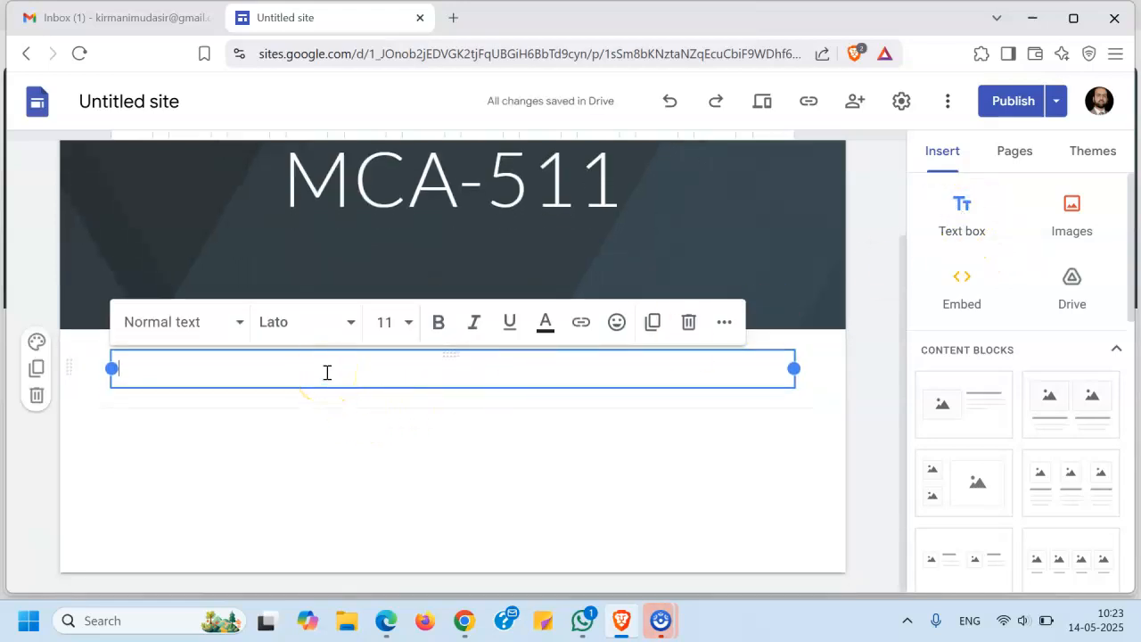
{"action": "type", "text": "h"}
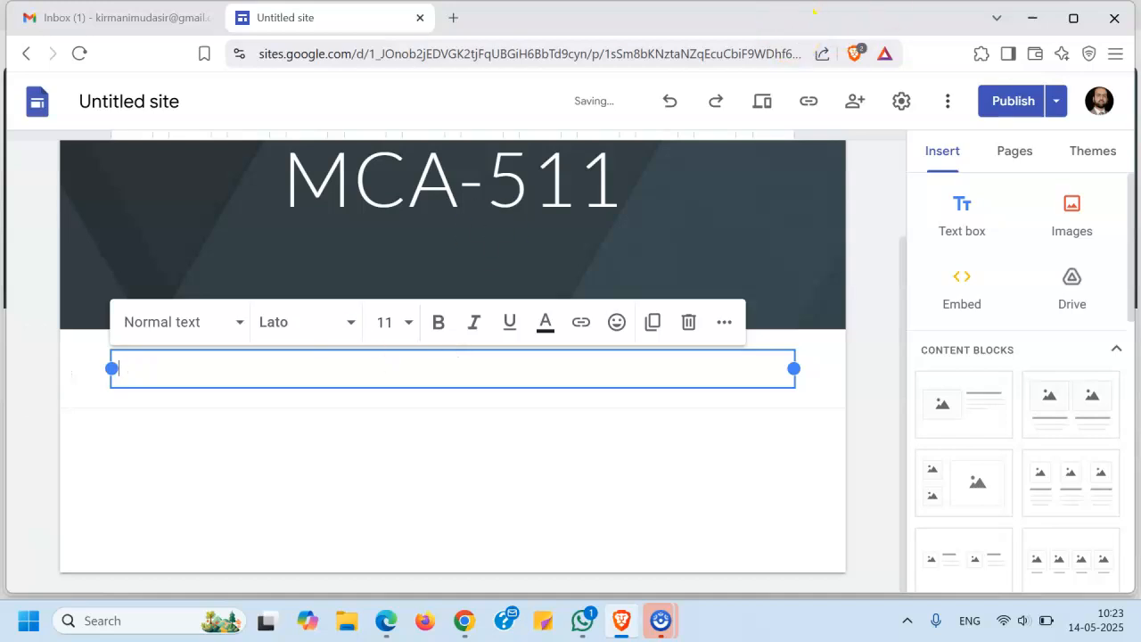
Step: Open the skuastkashmir.ac.in website in a new browser tab
{"action": "left_click", "coordinate": [453, 17]}
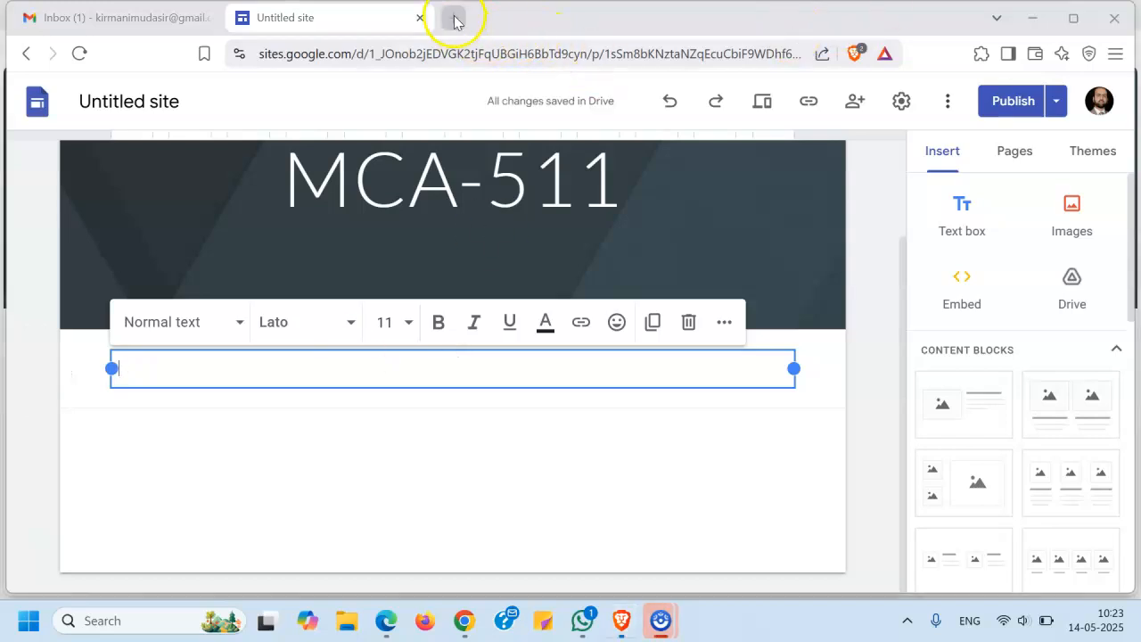
{"action": "type", "text": "SKUAST"}
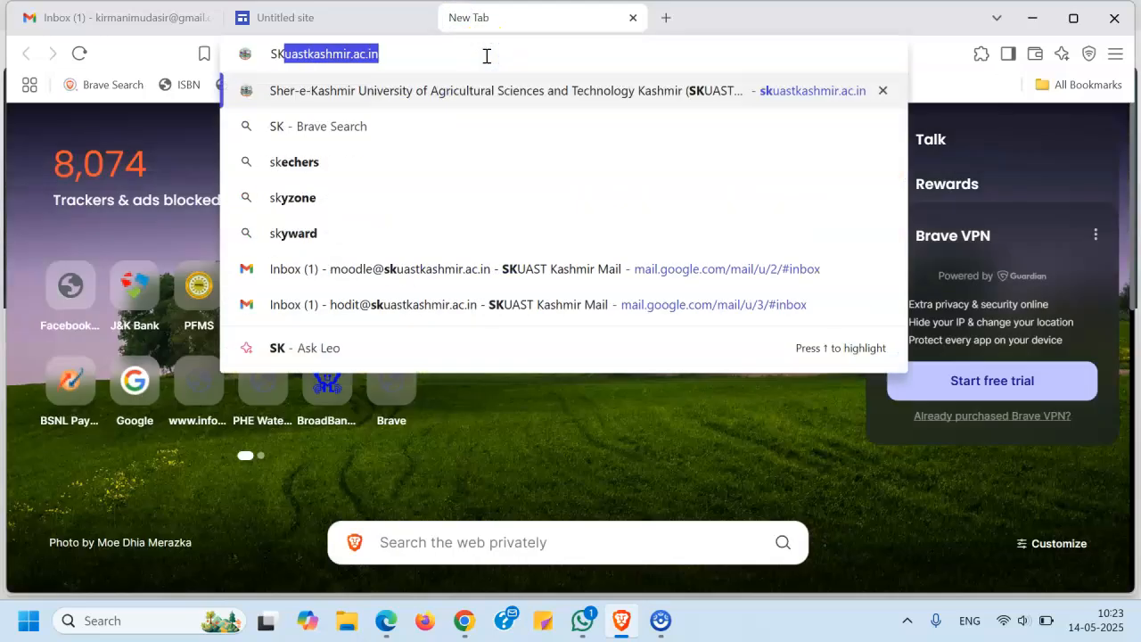
{"action": "left_click", "coordinate": [793, 93]}
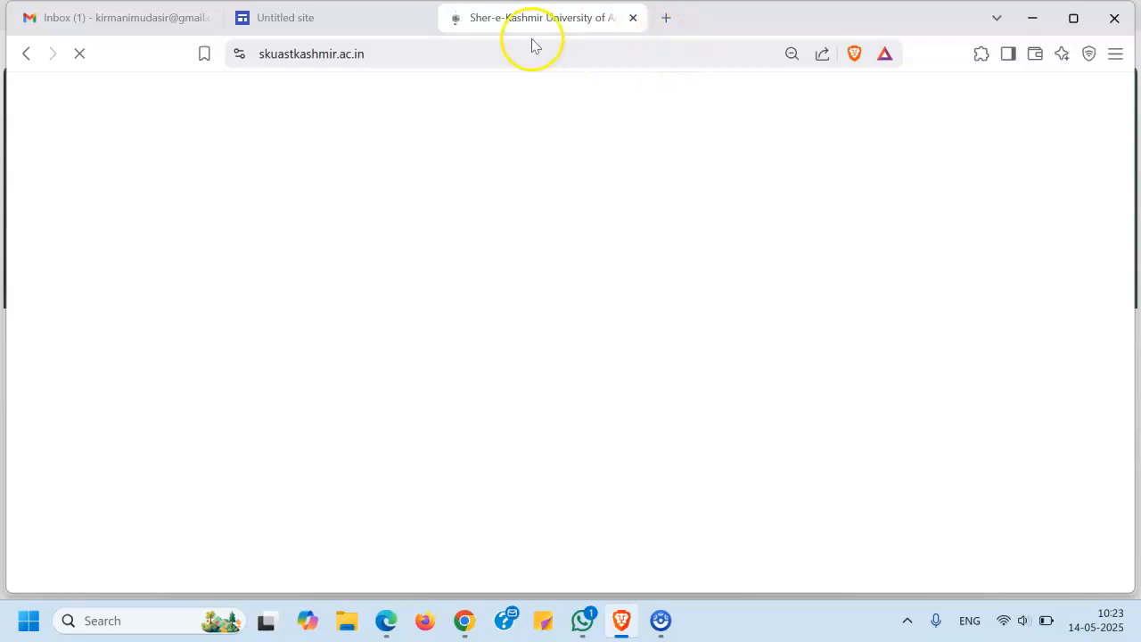
Step: Return to the site editor tab and fill the text box with the line "Heading" followed by the line "Text running text"
{"action": "left_click", "coordinate": [340, 21]}
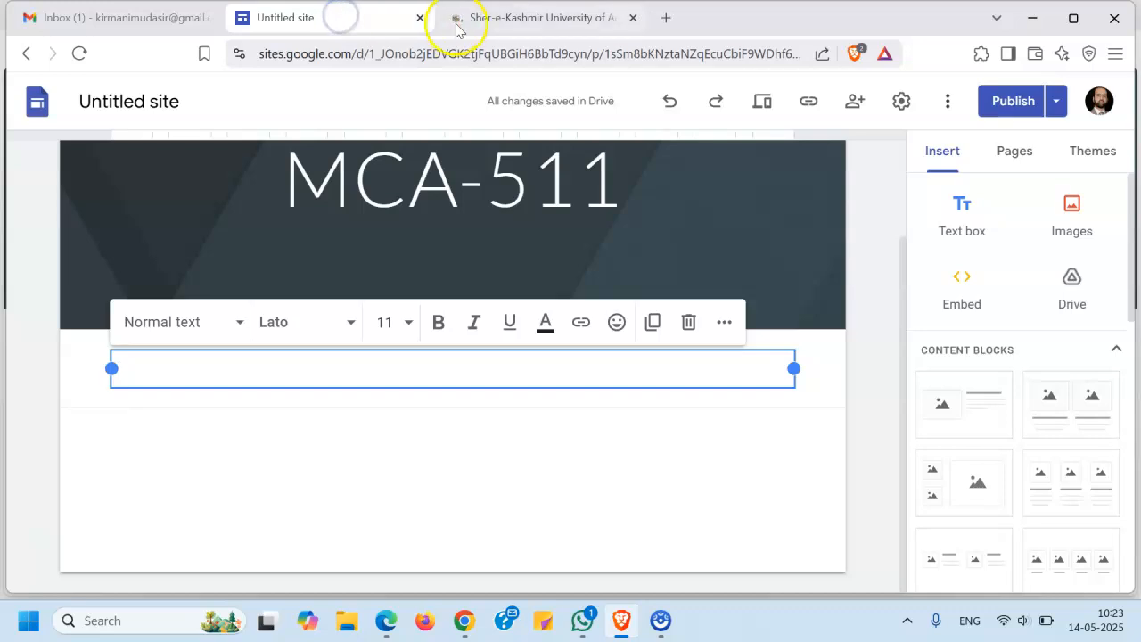
{"action": "type", "text": "hEADING"}
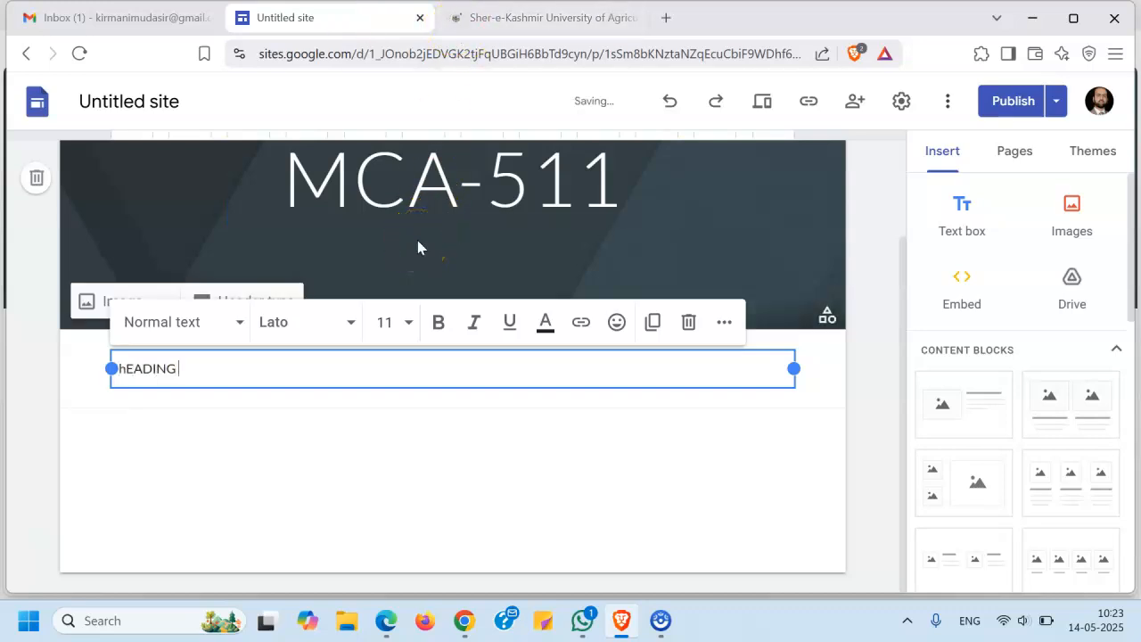
{"action": "key", "text": "ctrl+a"}
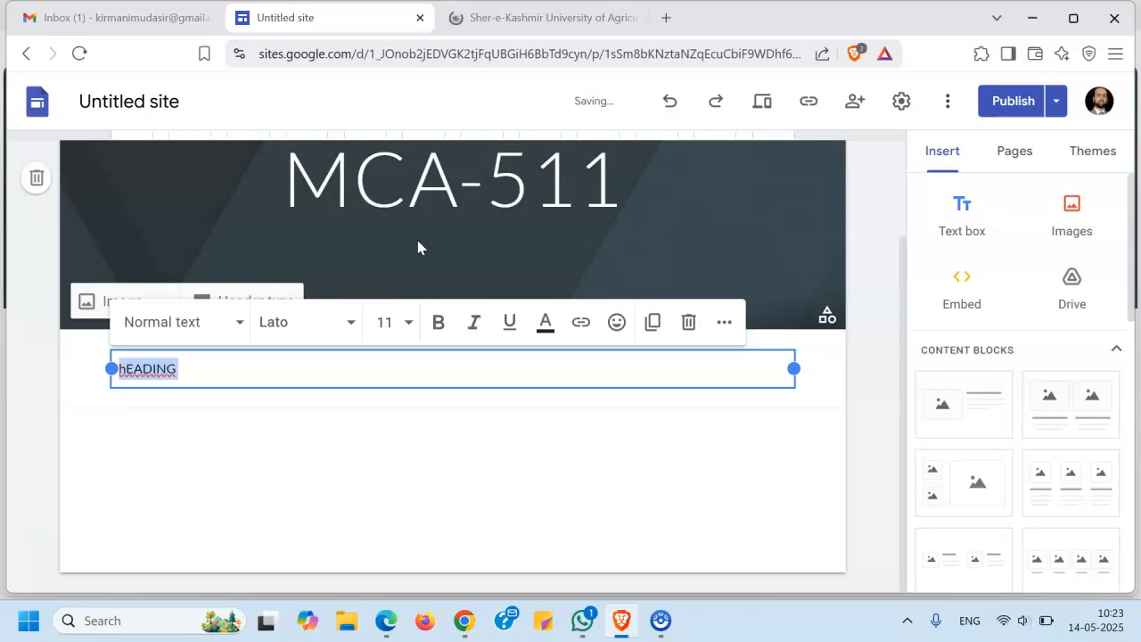
{"action": "type", "text": "Heading"}
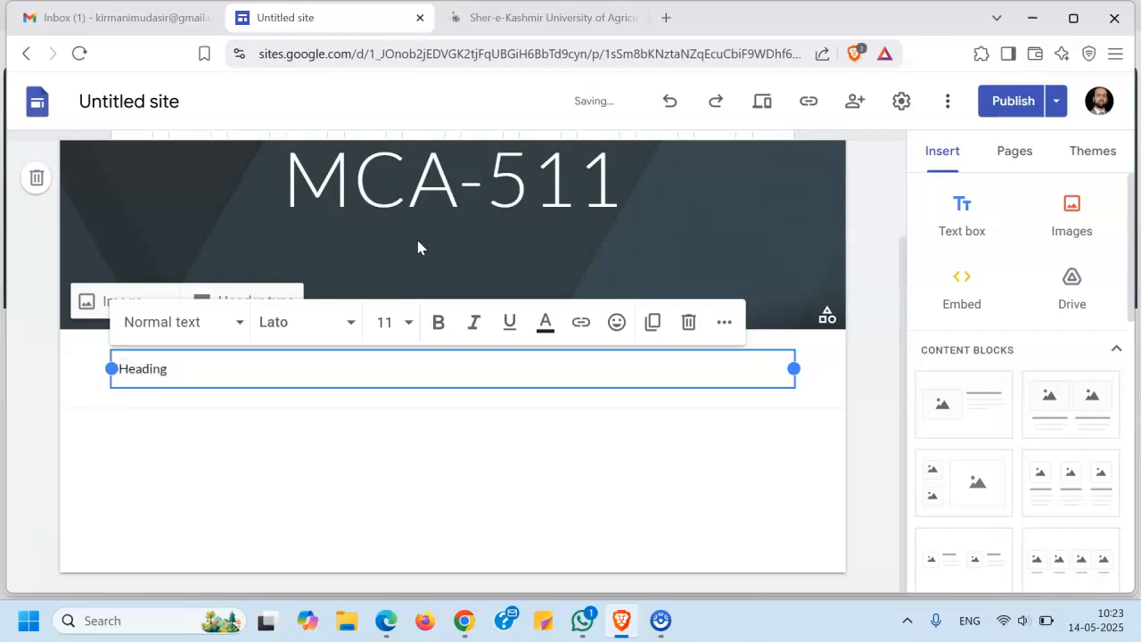
{"action": "key", "text": "Return"}
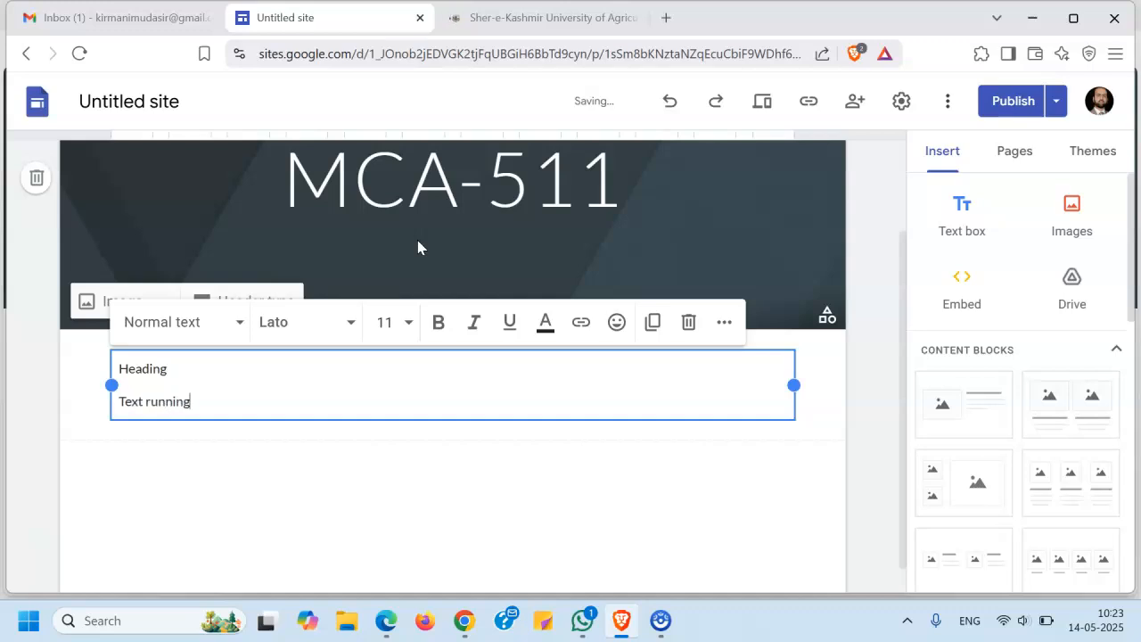
{"action": "type", "text": "Text running text"}
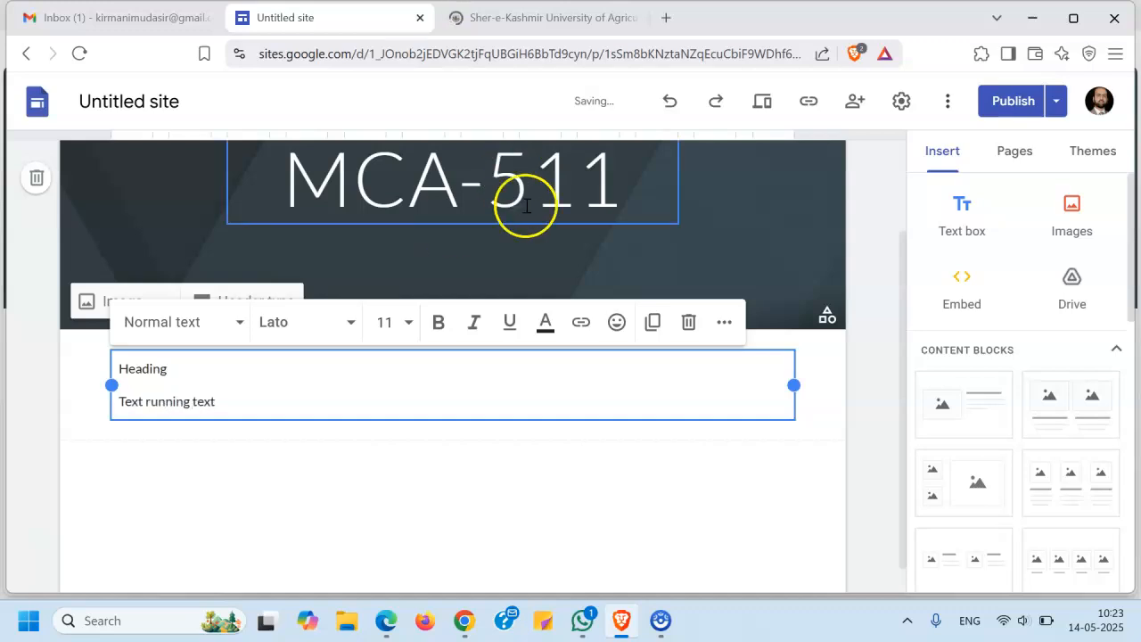
Step: Copy "Text running text" and paste it six more times in the same paragraph, removing the extra line breaks
{"action": "left_click_drag", "start_coordinate": [235, 398], "coordinate": [107, 408]}
{"action": "left_click", "coordinate": [232, 404]}
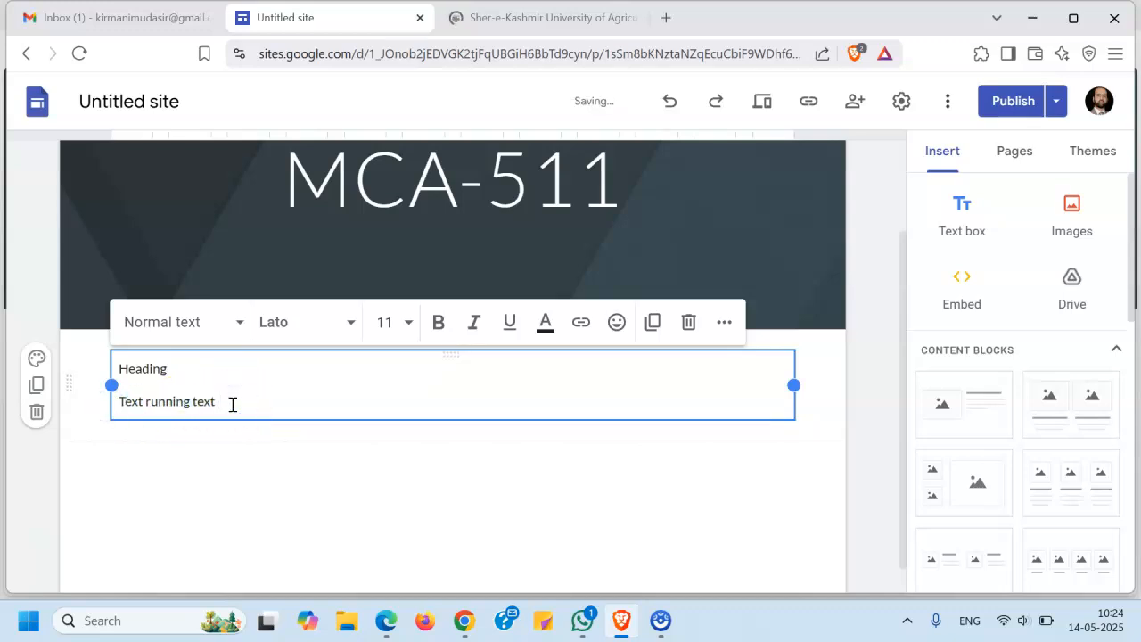
{"action": "key", "text": "ctrl+v"}
{"action": "key", "text": "Return"}
{"action": "key", "text": "BackSpace"}
{"action": "key", "text": "ctrl+v"}
{"action": "key", "text": "Return"}
{"action": "key", "text": "BackSpace"}
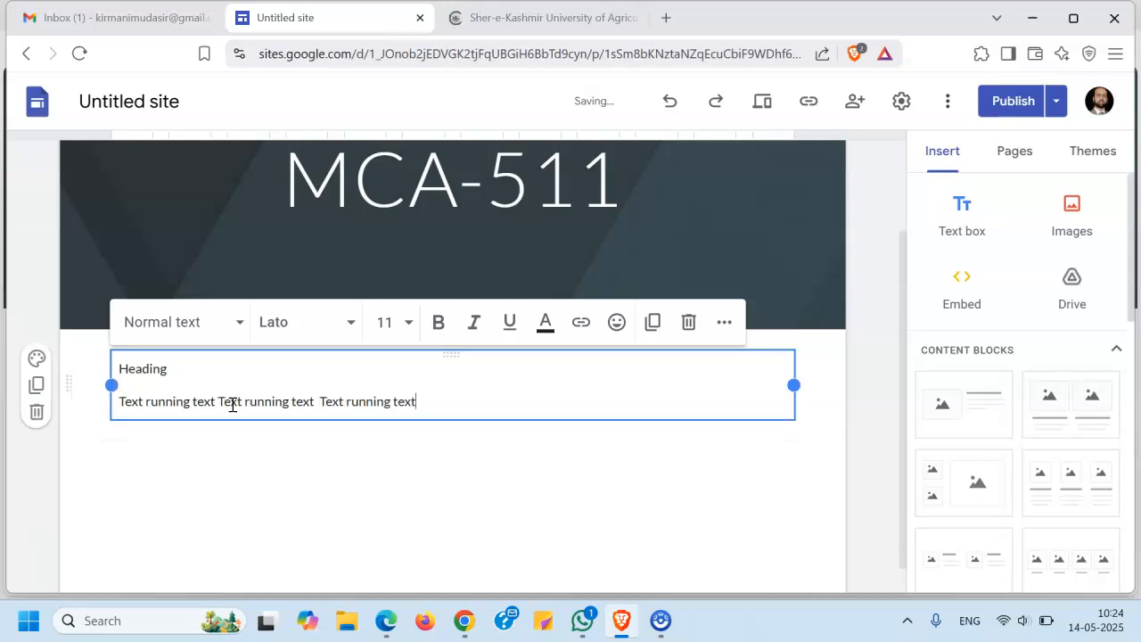
{"action": "key", "text": "ctrl+v"}
{"action": "key", "text": "Return"}
{"action": "key", "text": "BackSpace"}
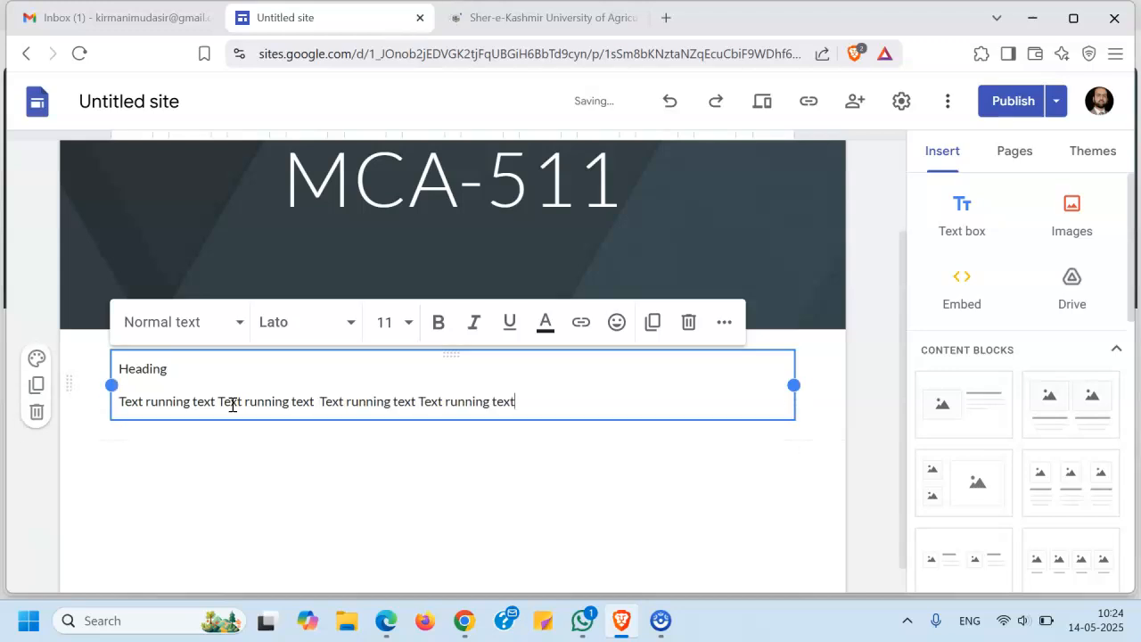
{"action": "key", "text": "ctrl+v"}
{"action": "key", "text": "Return"}
{"action": "key", "text": "BackSpace"}
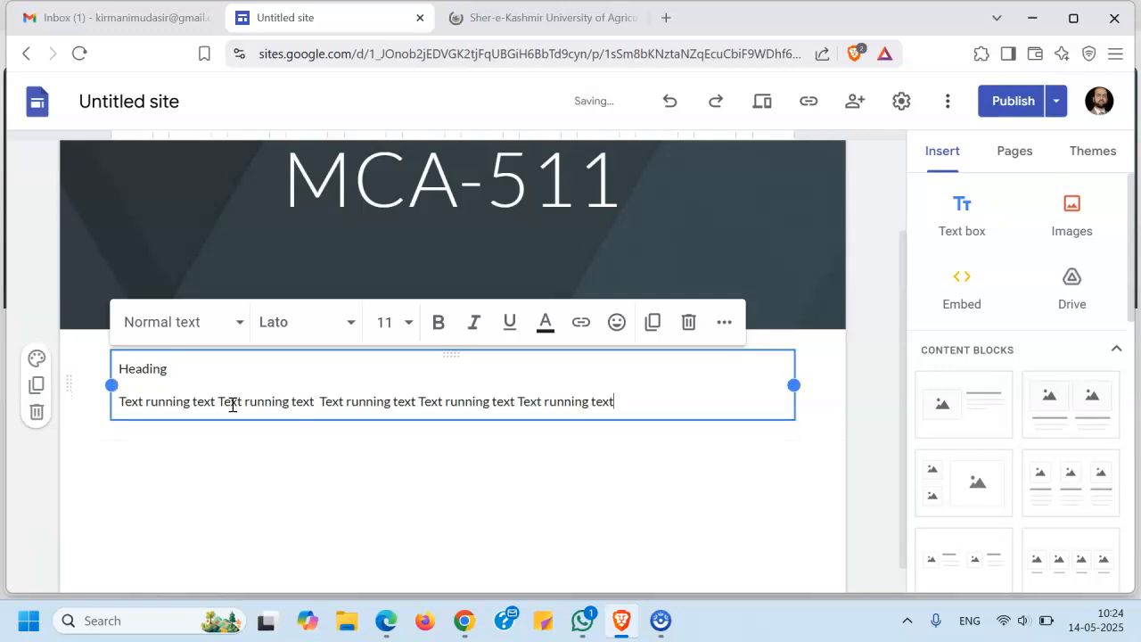
{"action": "key", "text": "ctrl+v"}
{"action": "key", "text": "Return"}
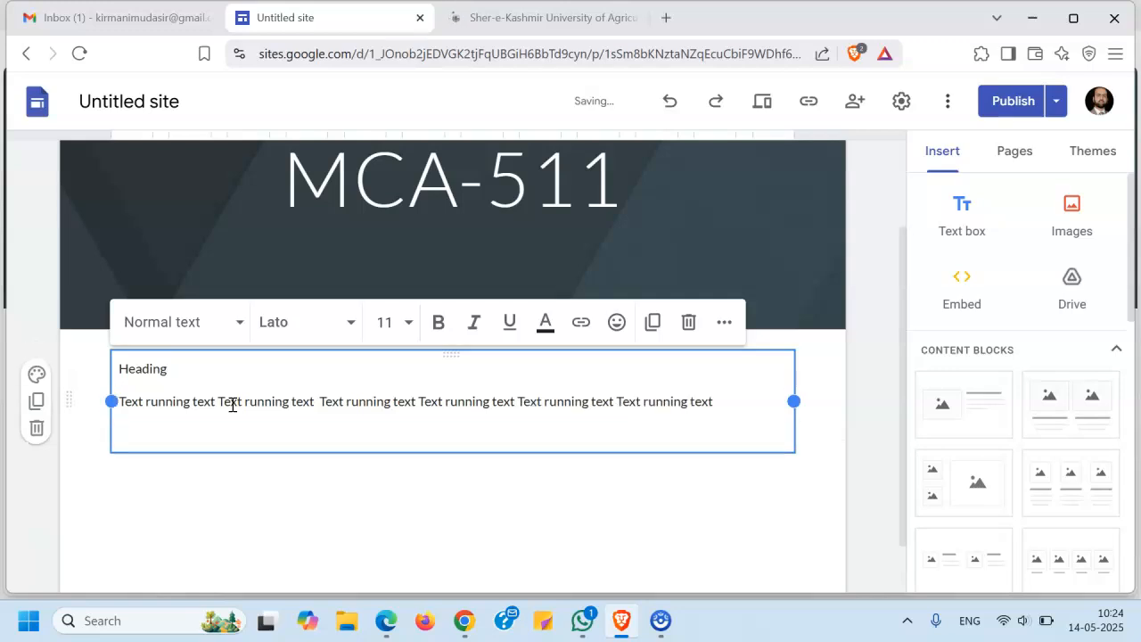
{"action": "key", "text": "BackSpace"}
{"action": "key", "text": "ctrl+v"}
{"action": "key", "text": "Return"}
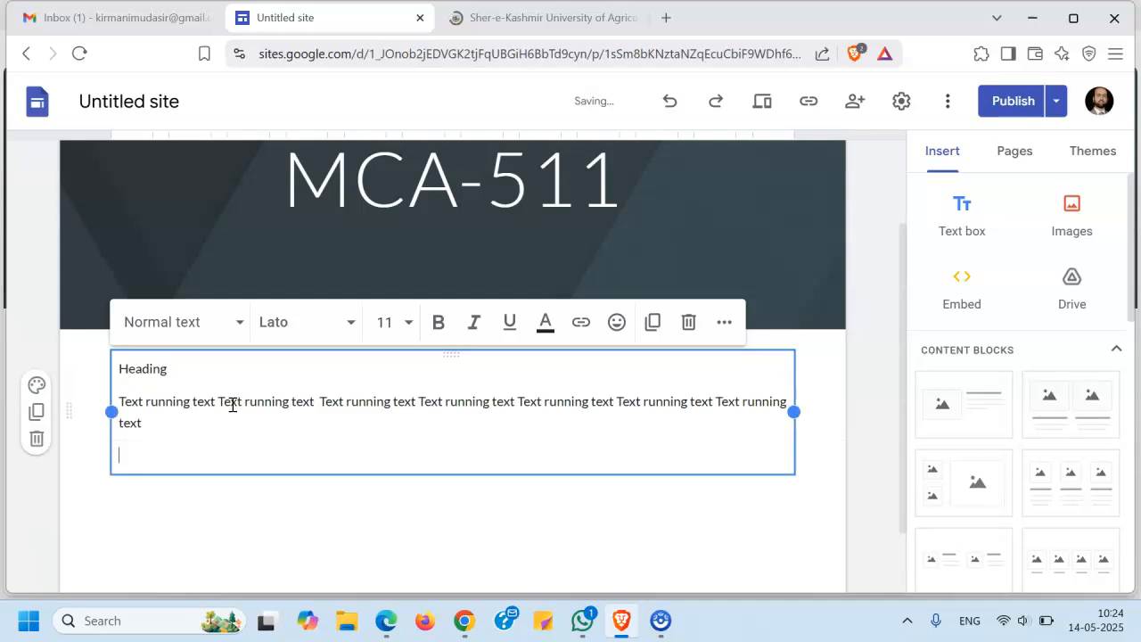
{"action": "key", "text": "BackSpace"}
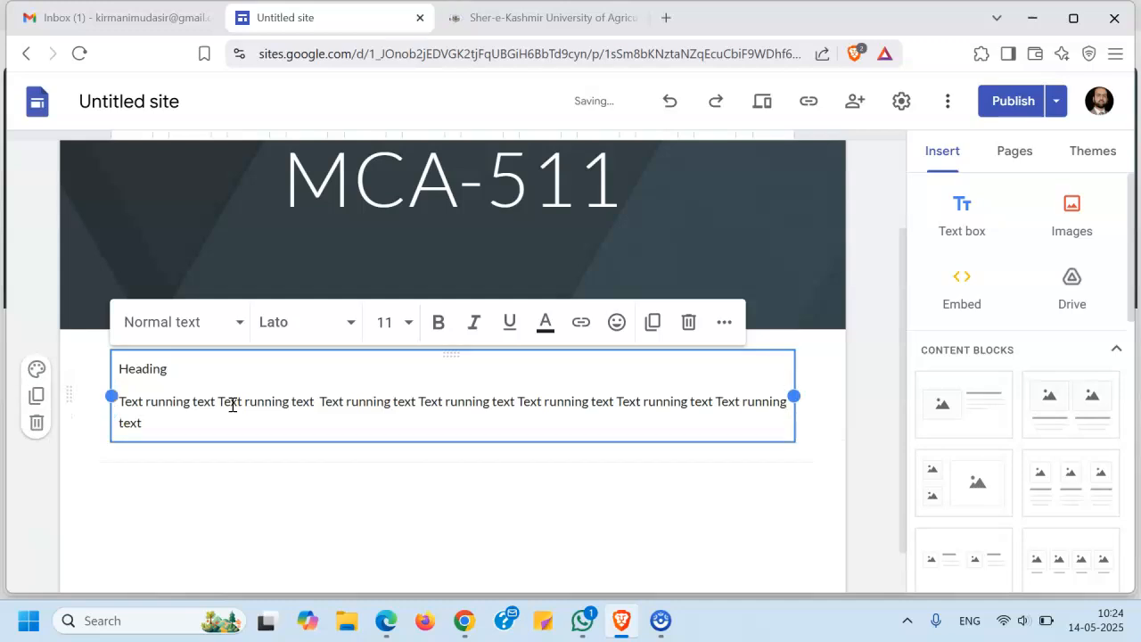
Step: Copy the whole "Text running text" paragraph and paste it twice more after itself to lengthen the sample text
{"action": "left_click_drag", "start_coordinate": [158, 419], "coordinate": [114, 403]}
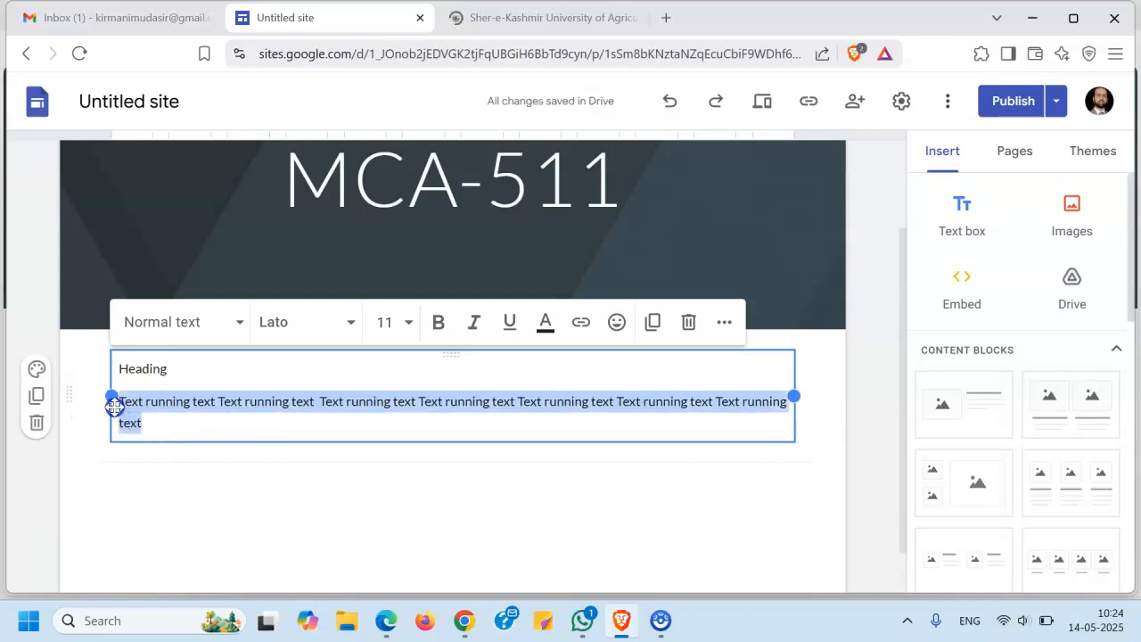
{"action": "left_click", "coordinate": [184, 422]}
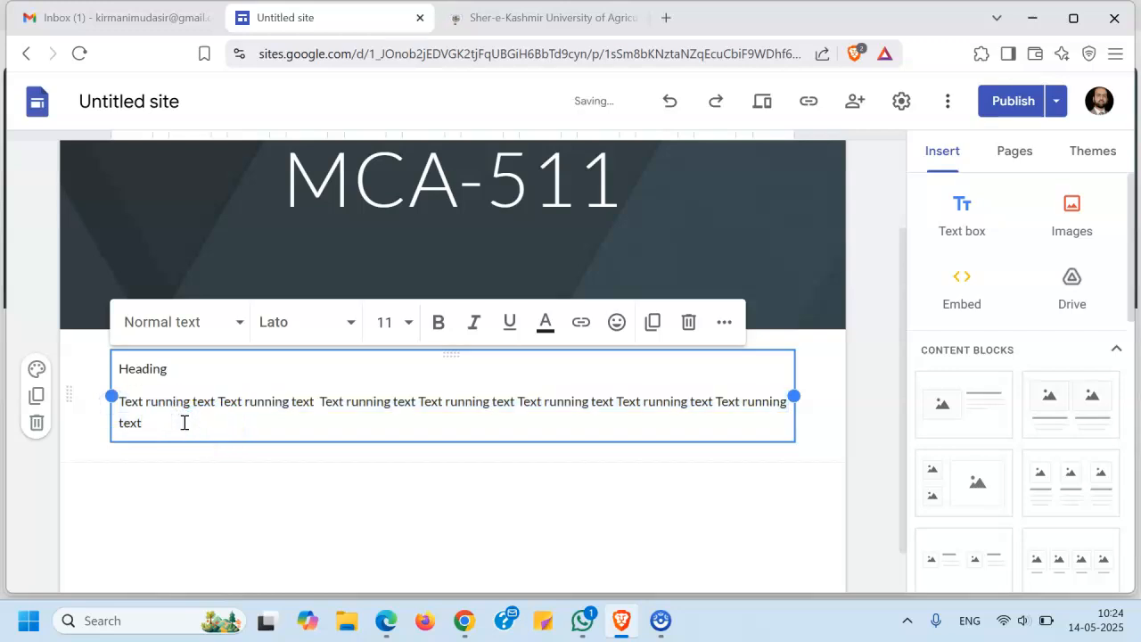
{"action": "type", "text": "Text running text Text running text  Text running text Text running text Text running text Text running text Text running text"}
{"action": "left_click", "coordinate": [203, 449]}
{"action": "type", "text": "Text running text Text running text  Text running text Text running text Text running text Text running text Text running text"}
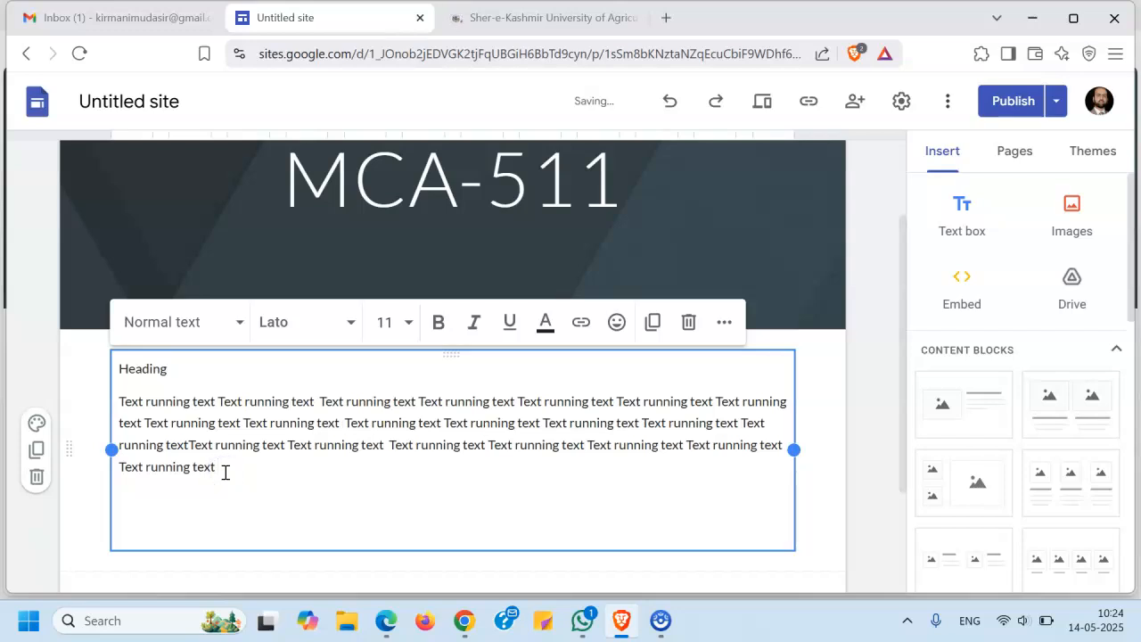
Step: Paste the copied "Text running text" block twice more at the paragraph's end and insert the missing space in "textText"
{"action": "type", "text": "Text running text Text running text  Text running text Text running text Text running text Text running text Text running text"}
{"action": "left_click", "coordinate": [191, 446]}
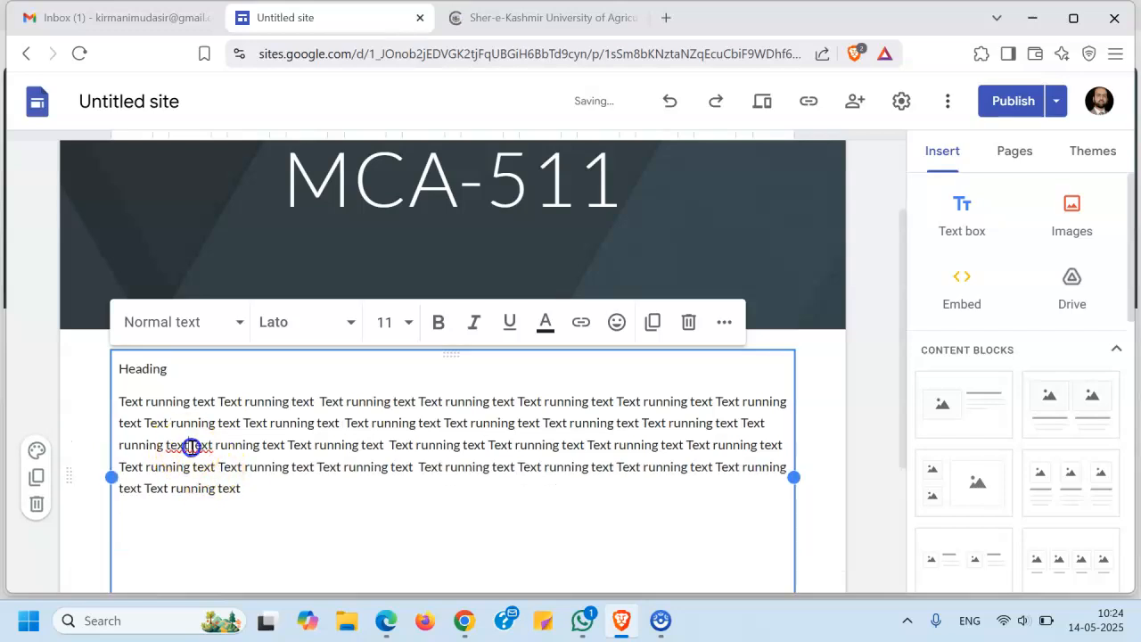
{"action": "left_click", "coordinate": [254, 489]}
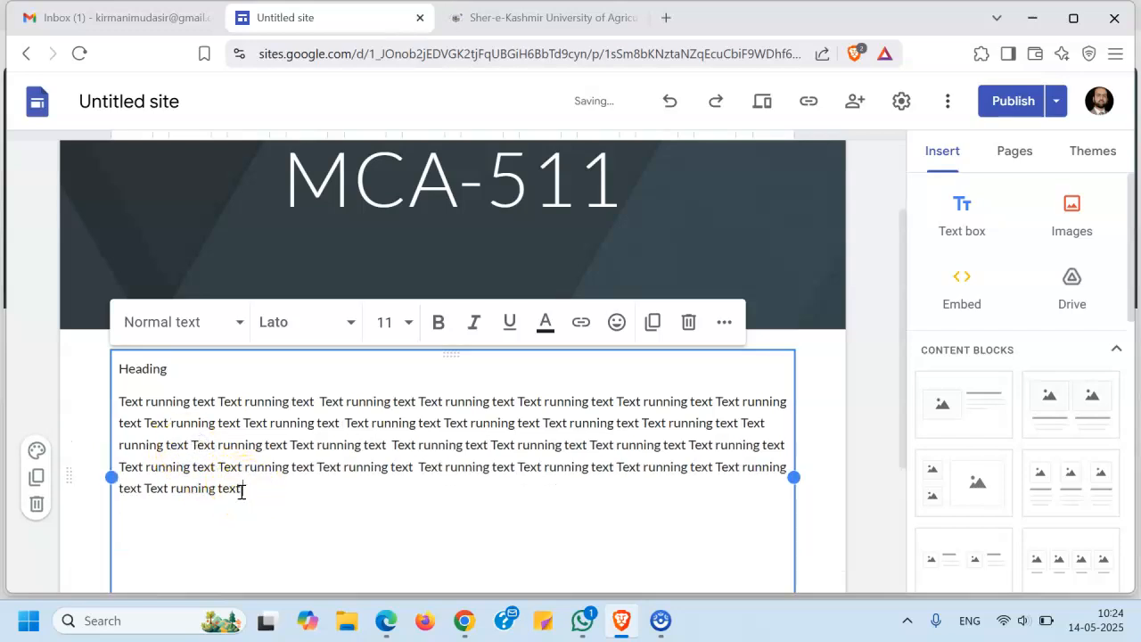
{"action": "type", "text": "Text running text Text running text  Text running text Text running text Text running text Text running text Text running text"}
Step: Remove the surplus blank lines after the last "Text running text" so the text box ends with the paragraph
{"action": "scroll", "coordinate": [207, 529], "scroll_direction": "down", "scroll_amount": 3}
{"action": "left_click", "coordinate": [132, 363]}
{"action": "key", "text": "BackSpace"}
{"action": "key", "text": "BackSpace"}
{"action": "key", "text": "BackSpace"}
{"action": "key", "text": "BackSpace"}
{"action": "key", "text": "BackSpace"}
{"action": "key", "text": "BackSpace"}
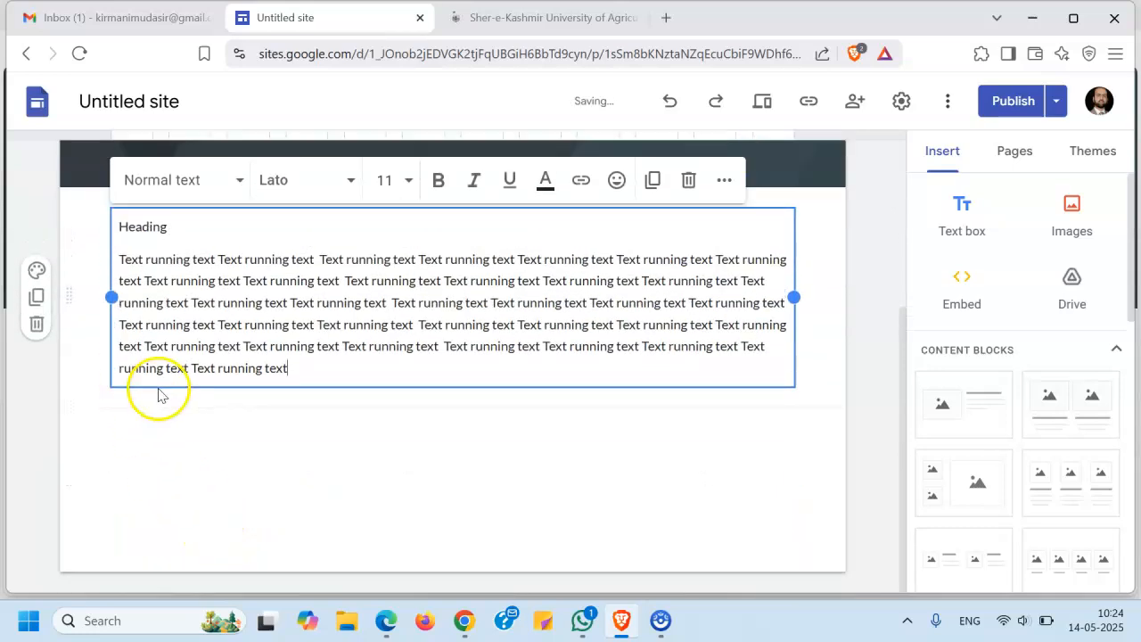
Step: Review the updated Home draft against the currently published version and publish the changes
{"action": "left_click", "coordinate": [1008, 102]}
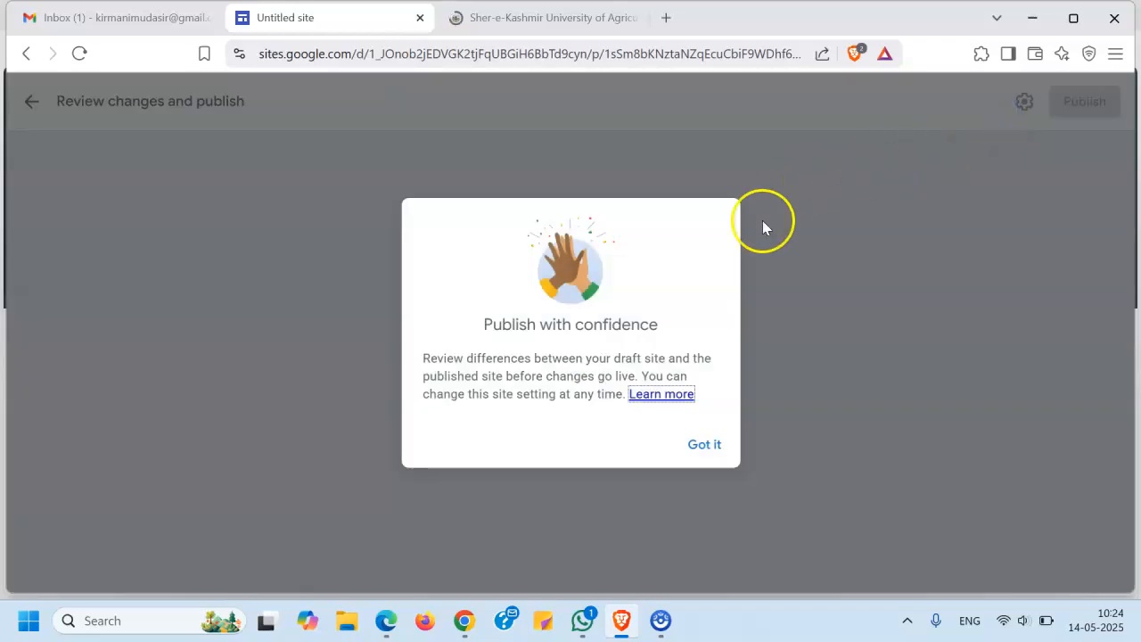
{"action": "left_click", "coordinate": [705, 443]}
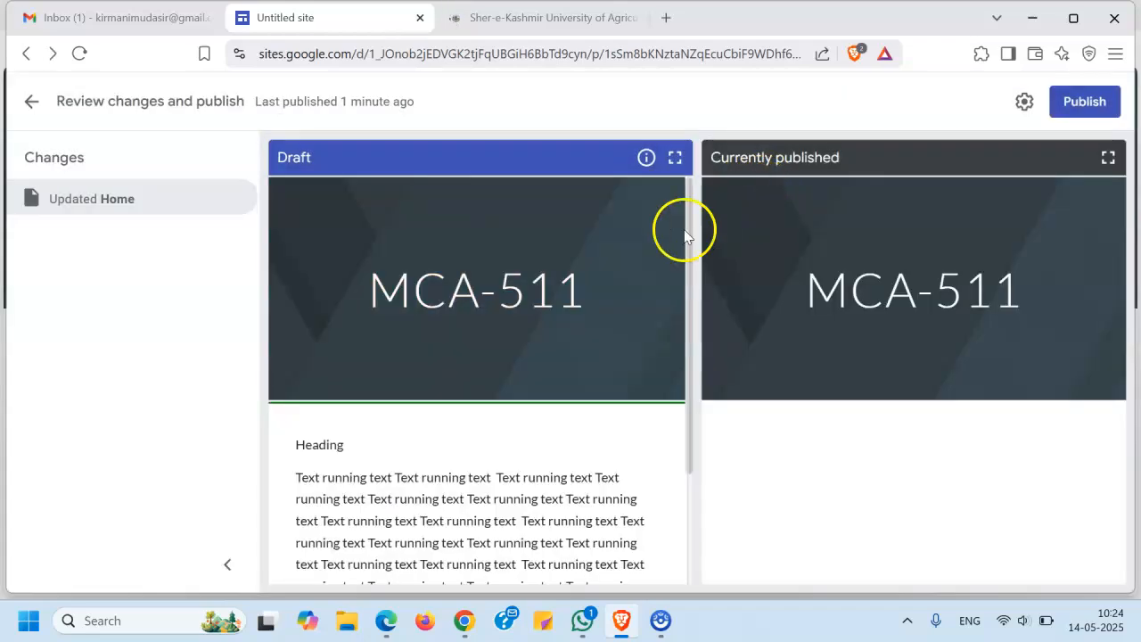
{"action": "scroll", "coordinate": [543, 454], "scroll_direction": "down", "scroll_amount": 2}
{"action": "scroll", "coordinate": [543, 446], "scroll_direction": "up", "scroll_amount": 2}
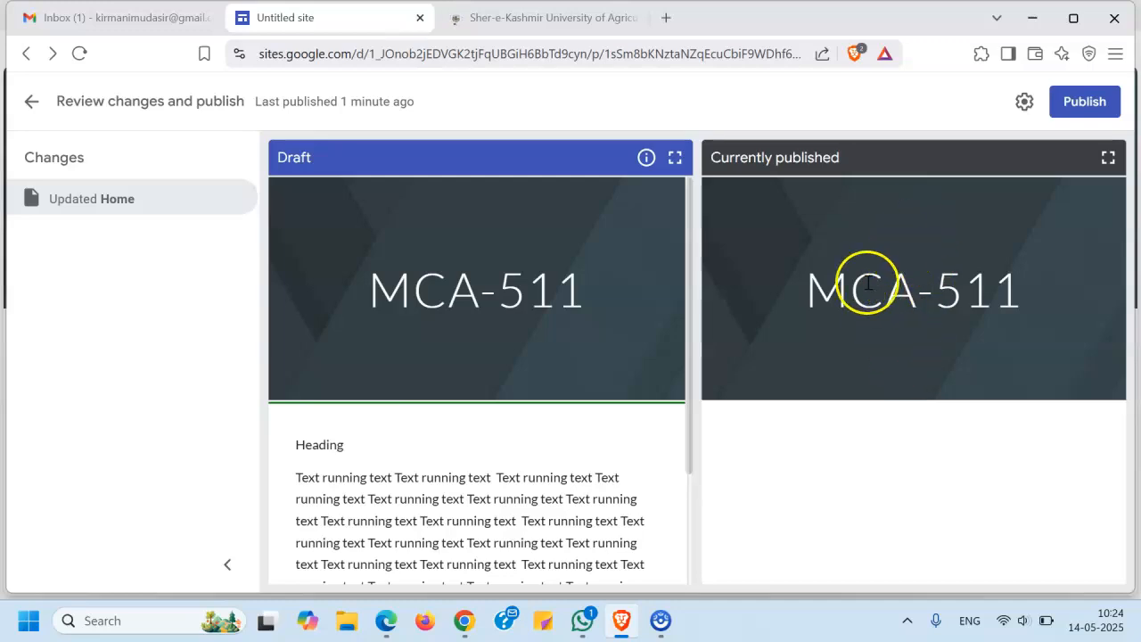
{"action": "left_click_drag", "start_coordinate": [408, 477], "coordinate": [526, 543]}
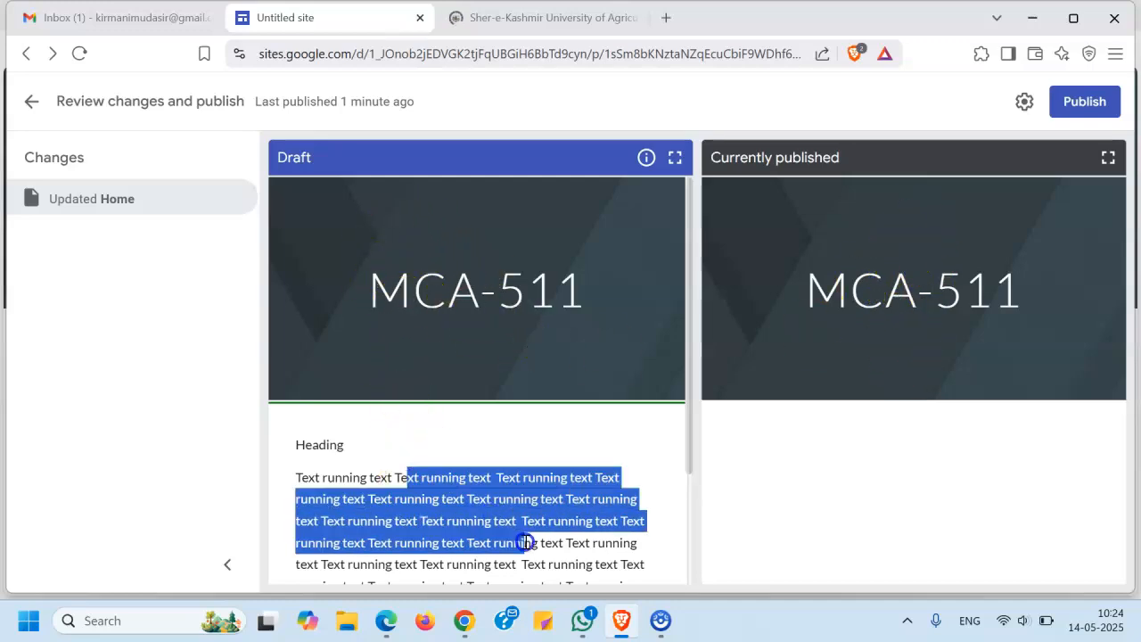
{"action": "double_click", "coordinate": [290, 157]}
{"action": "left_click", "coordinate": [1081, 98]}
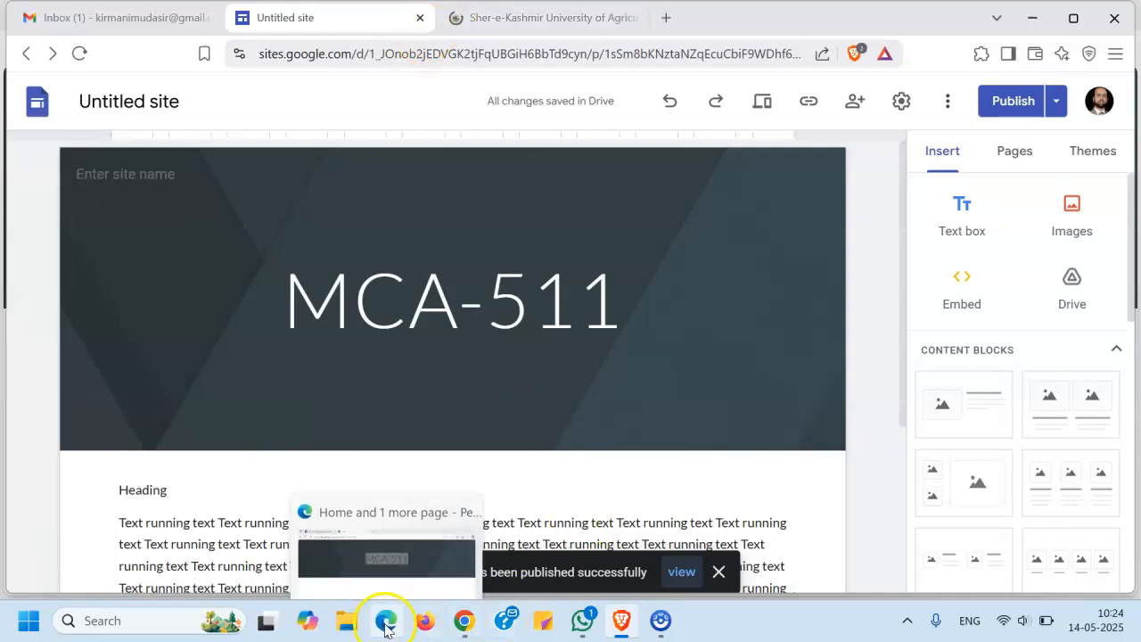
Step: Switch to Microsoft Edge and reload the published page sites.google.com/view/mca511-fofy/home twice to check for the new text
{"action": "left_click", "coordinate": [386, 629]}
{"action": "left_click", "coordinate": [540, 51]}
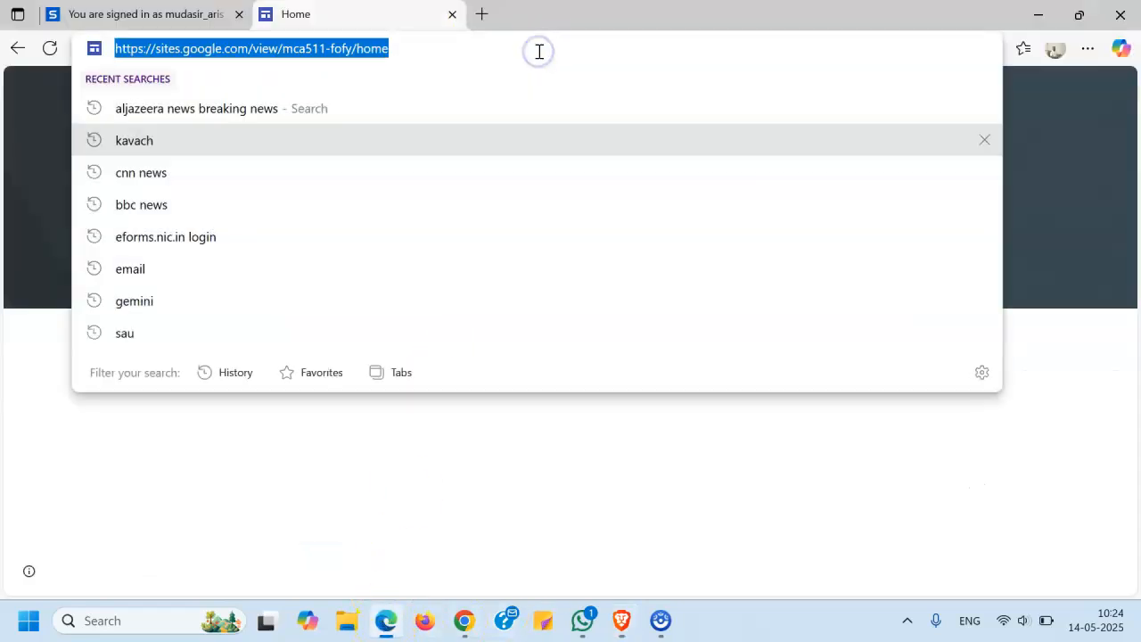
{"action": "key", "text": "Return"}
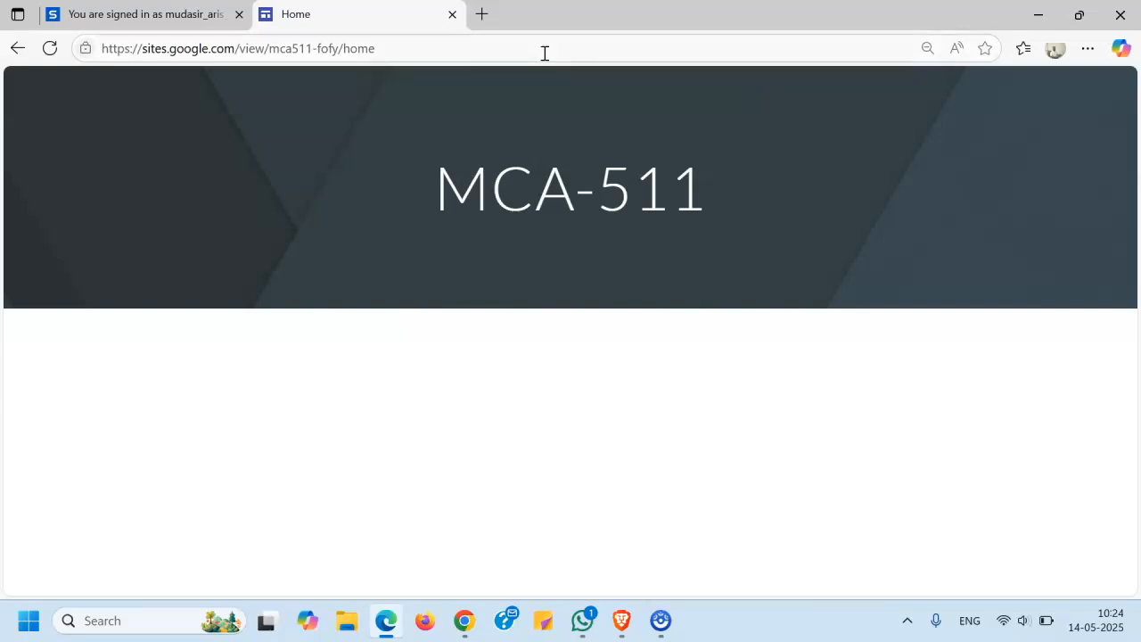
{"action": "left_click", "coordinate": [480, 47]}
{"action": "key", "text": "Return"}
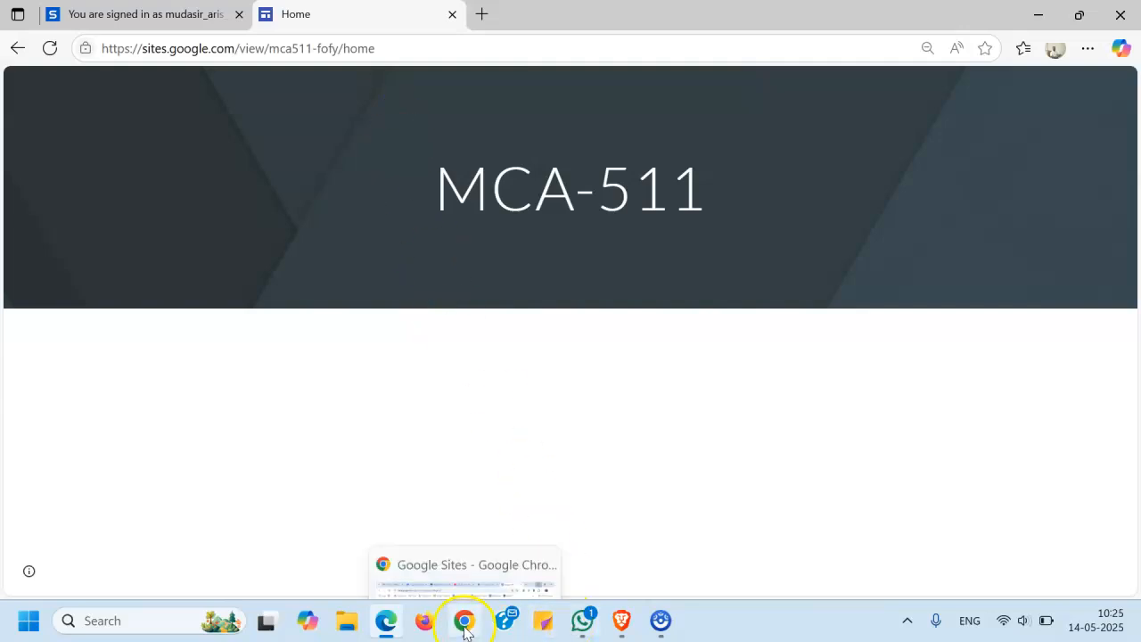
Step: Switch to the site editor in Brave, check for unpublished changes, and return to the editor
{"action": "left_click", "coordinate": [621, 621]}
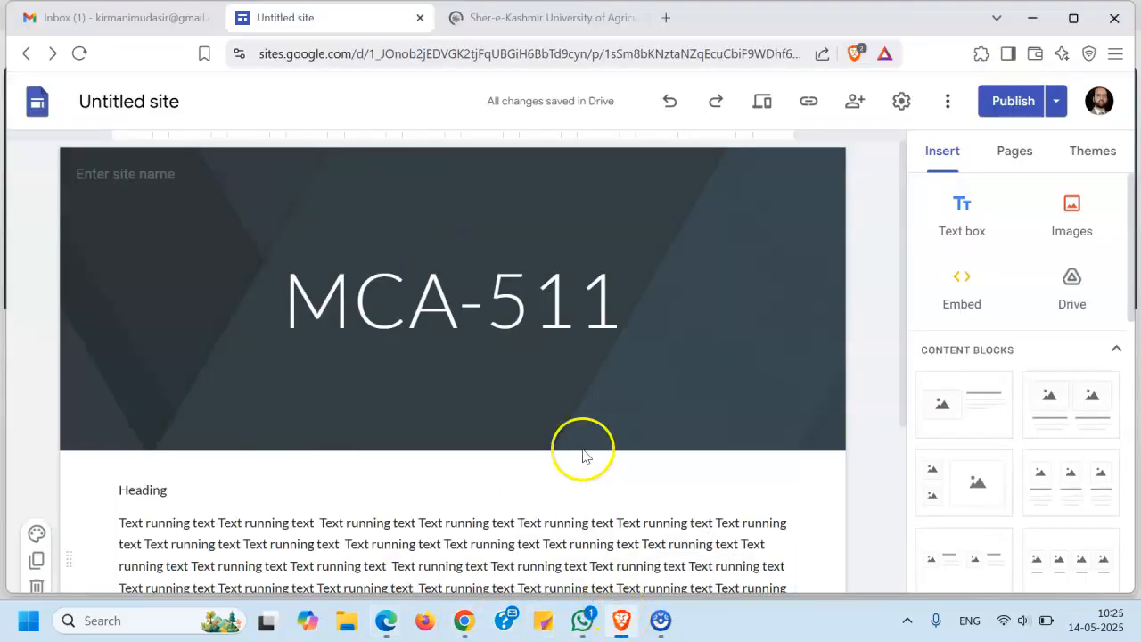
{"action": "left_click", "coordinate": [994, 109]}
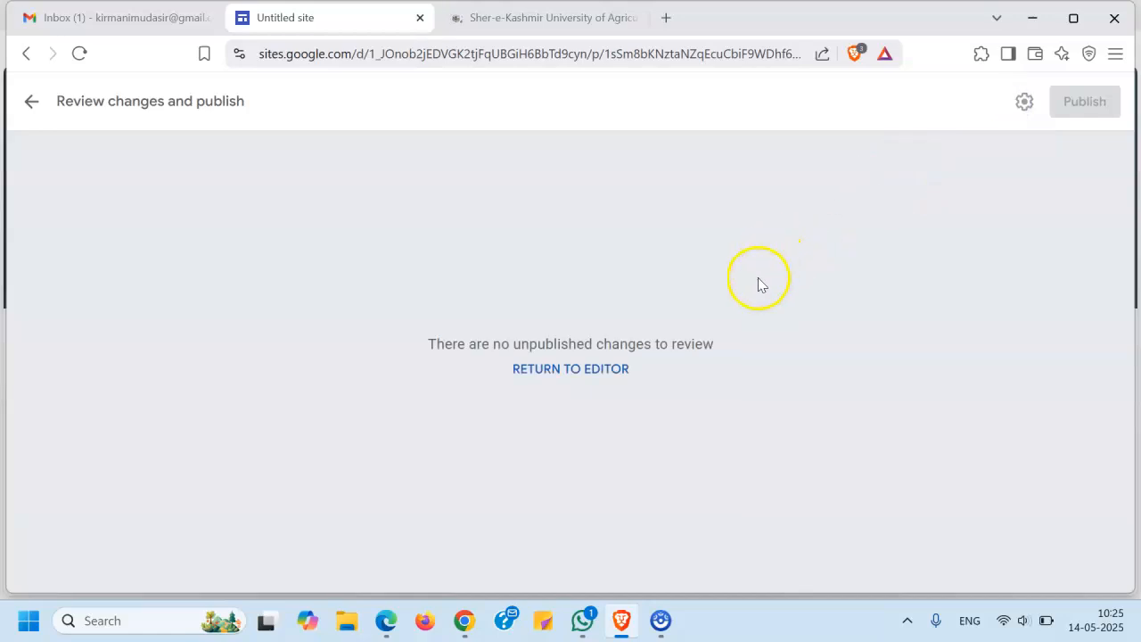
{"action": "left_click", "coordinate": [585, 370]}
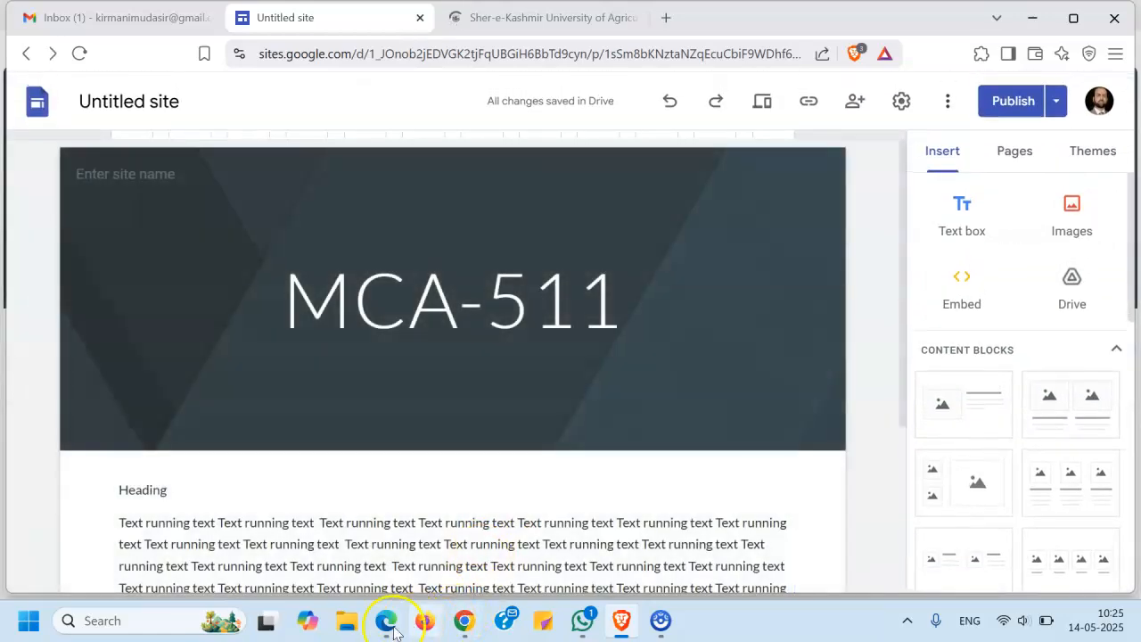
Step: Switch back to Microsoft Edge, reload the published MCA-511 home page, and dismiss the WhatsApp notification
{"action": "left_click", "coordinate": [386, 623]}
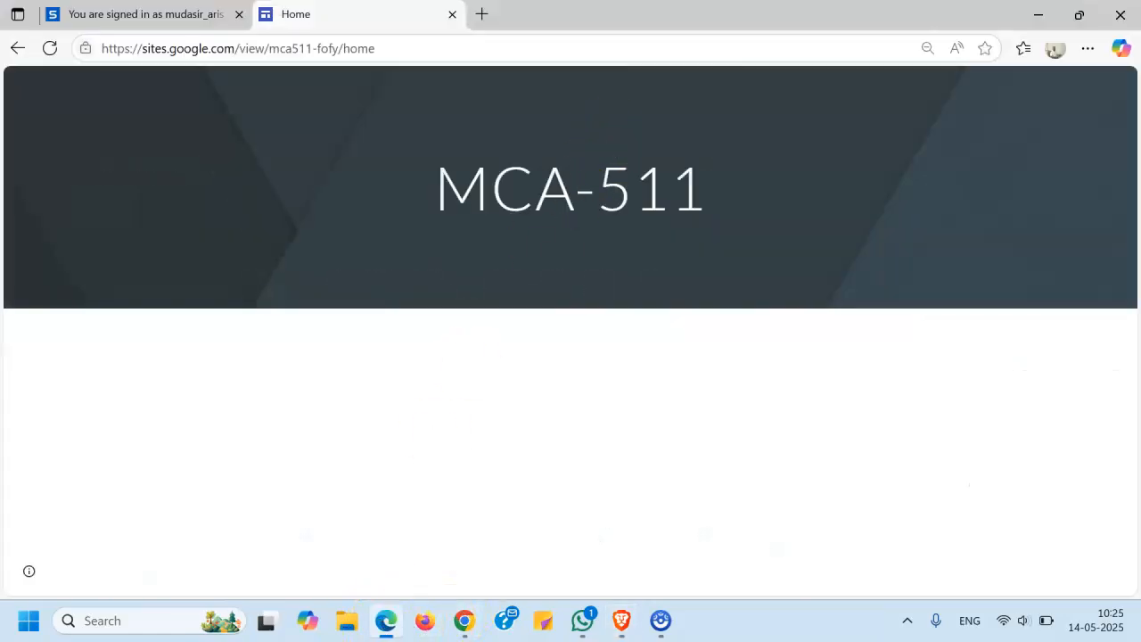
{"action": "left_click", "coordinate": [511, 51]}
{"action": "key", "text": "Return"}
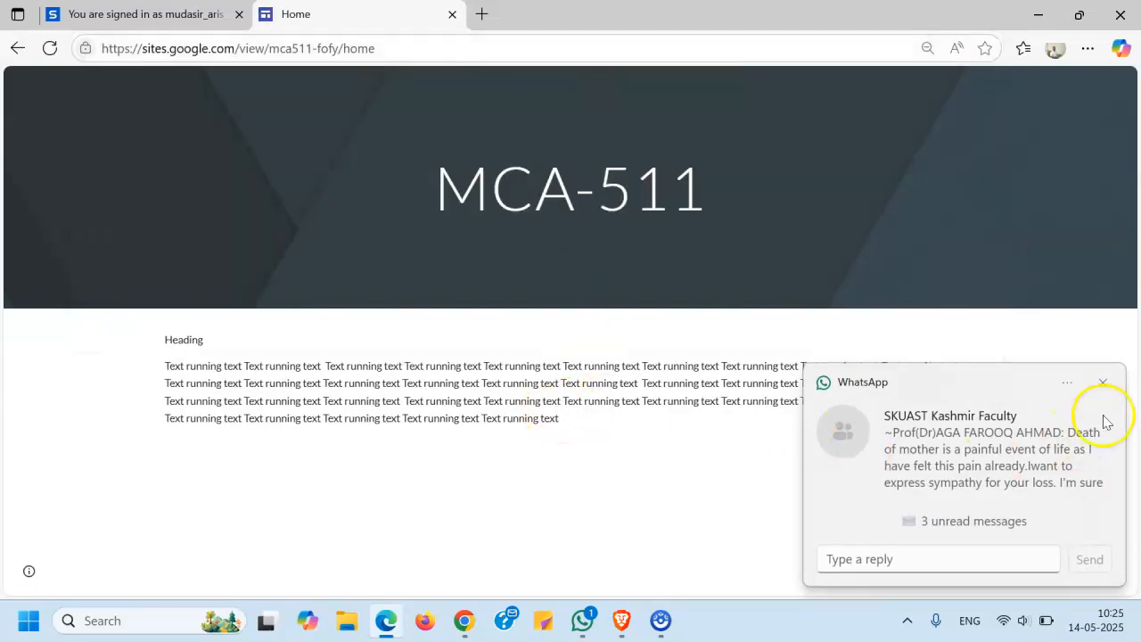
{"action": "left_click", "coordinate": [1102, 382]}
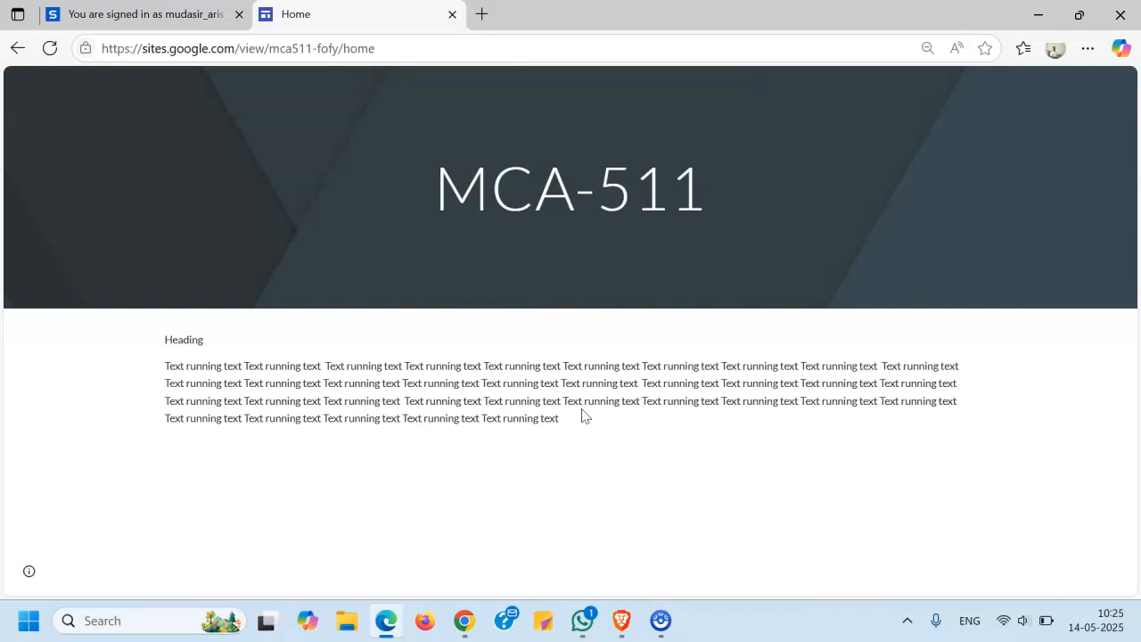
Step: Switch to Brave and examine the Academics and About Us submenus on the SKUAST Kashmir website
{"action": "left_click", "coordinate": [620, 621]}
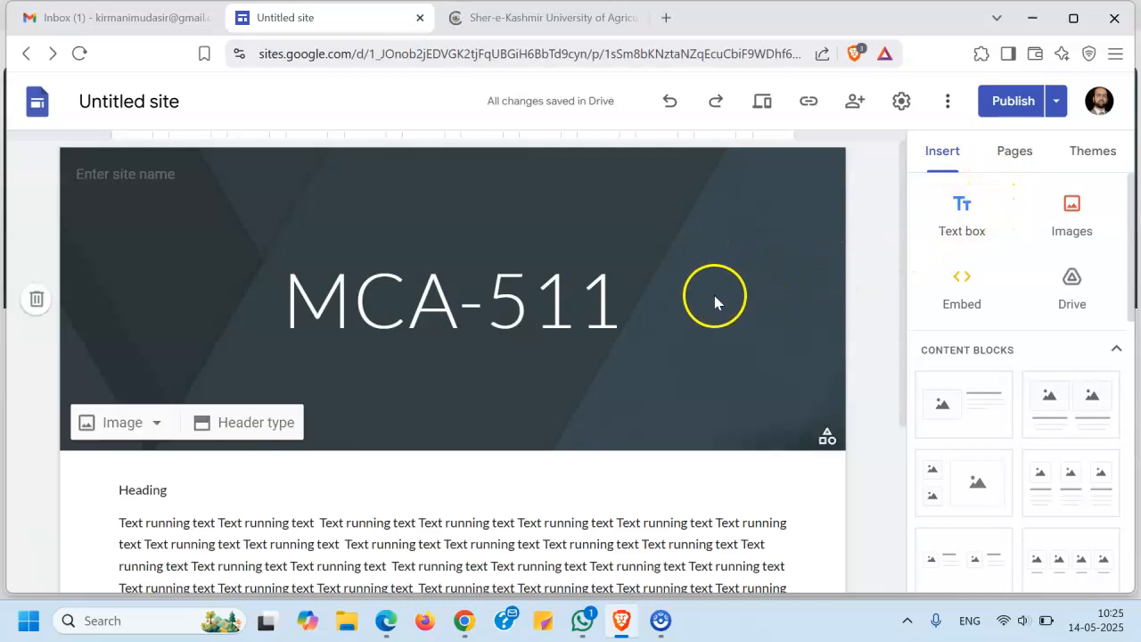
{"action": "left_click", "coordinate": [553, 17]}
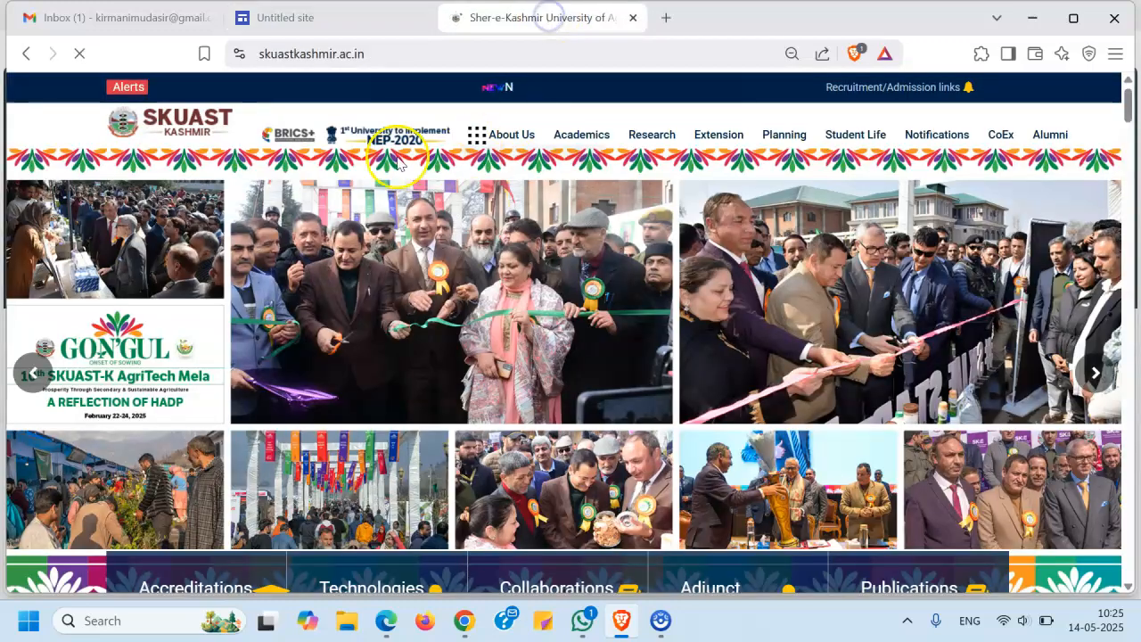
{"action": "mouse_move", "coordinate": [620, 134]}
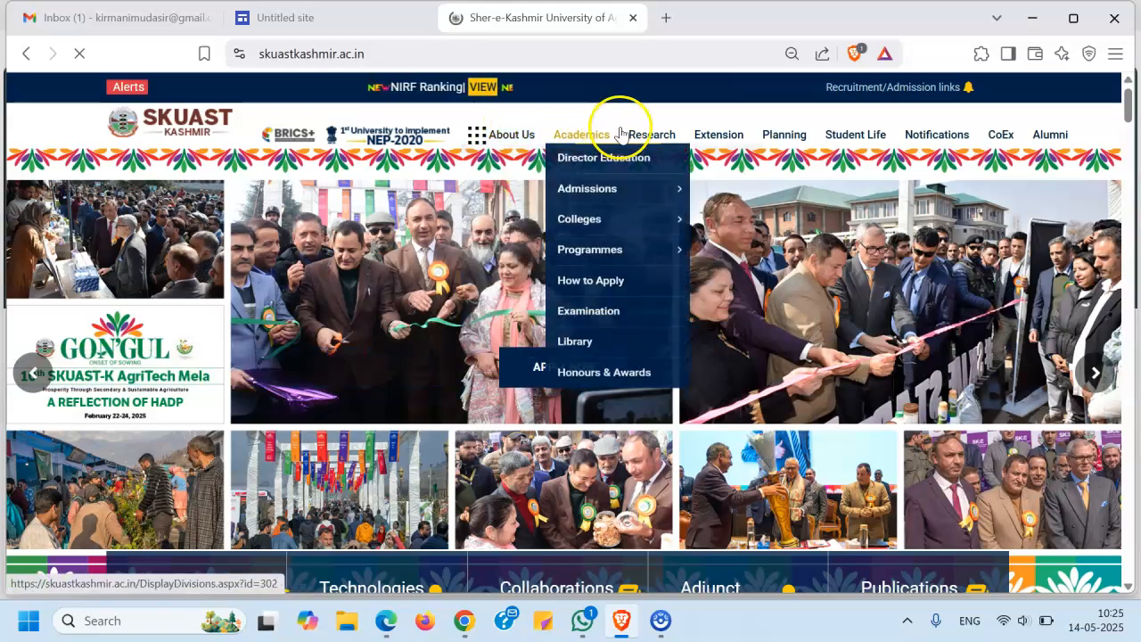
{"action": "mouse_move", "coordinate": [520, 142]}
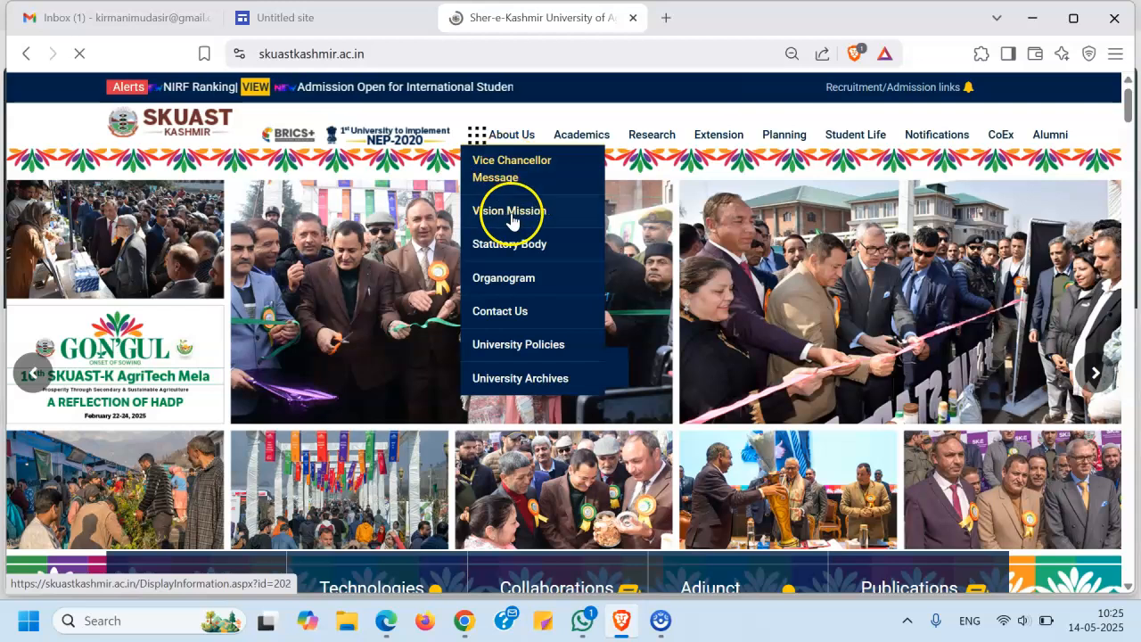
Step: Return to the site editor tab and add a new page named "Research Activities"
{"action": "left_click", "coordinate": [300, 17]}
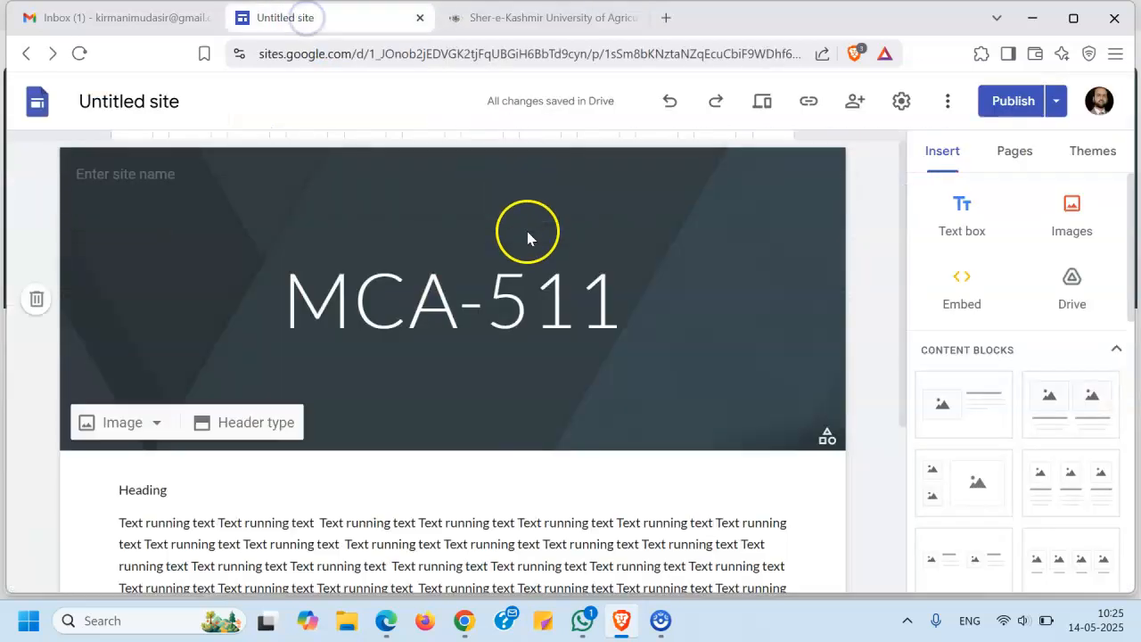
{"action": "left_click", "coordinate": [1014, 153]}
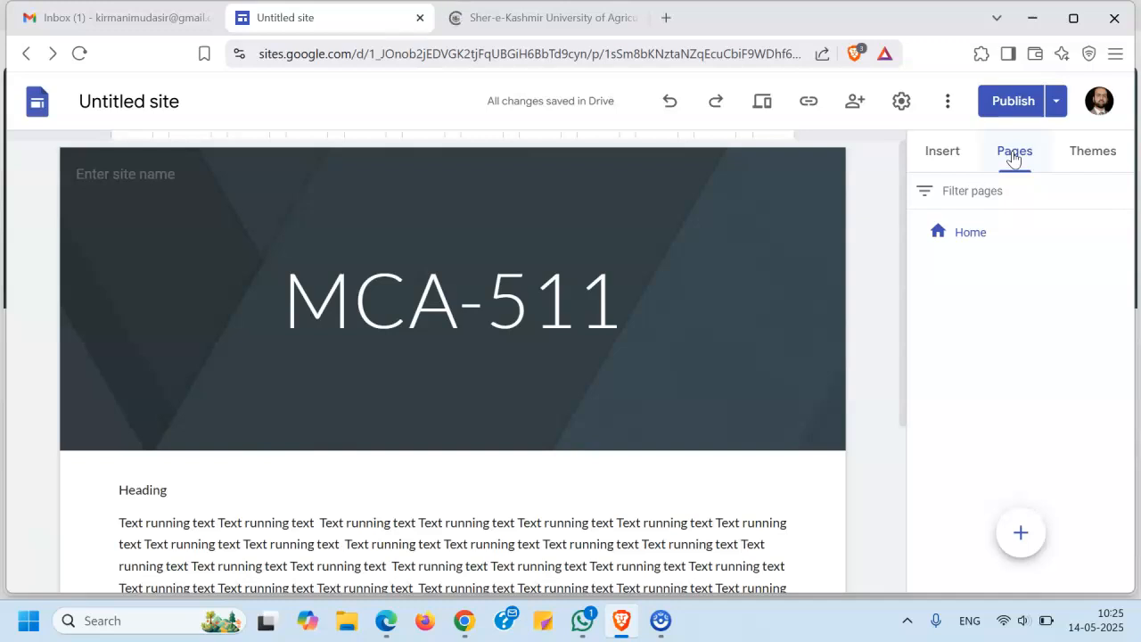
{"action": "mouse_move", "coordinate": [1015, 544]}
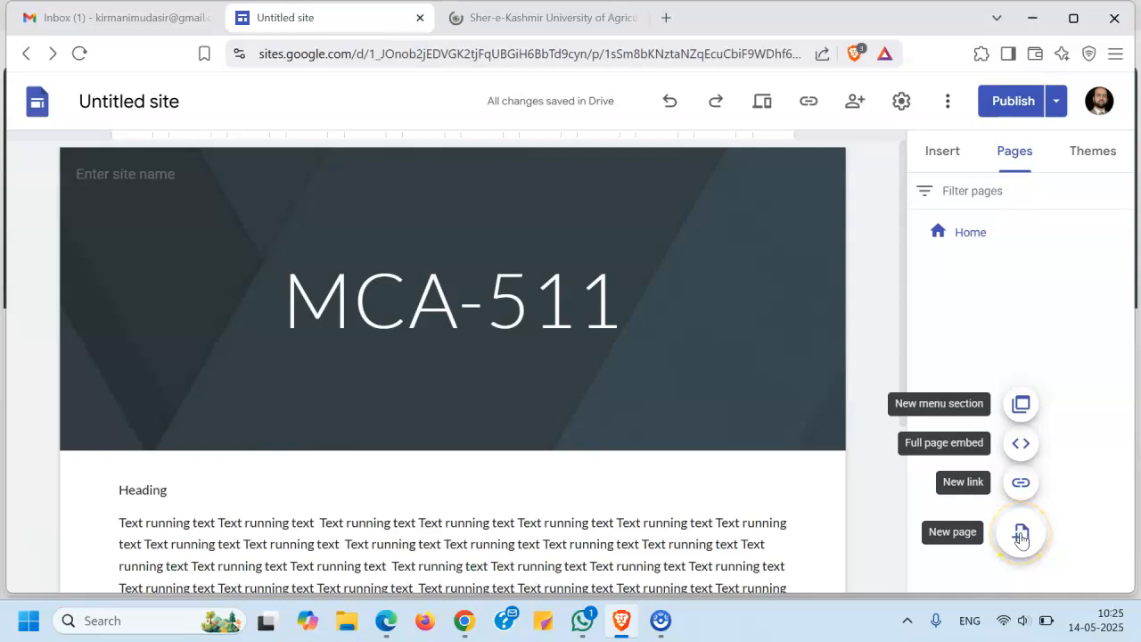
{"action": "left_click", "coordinate": [1021, 535]}
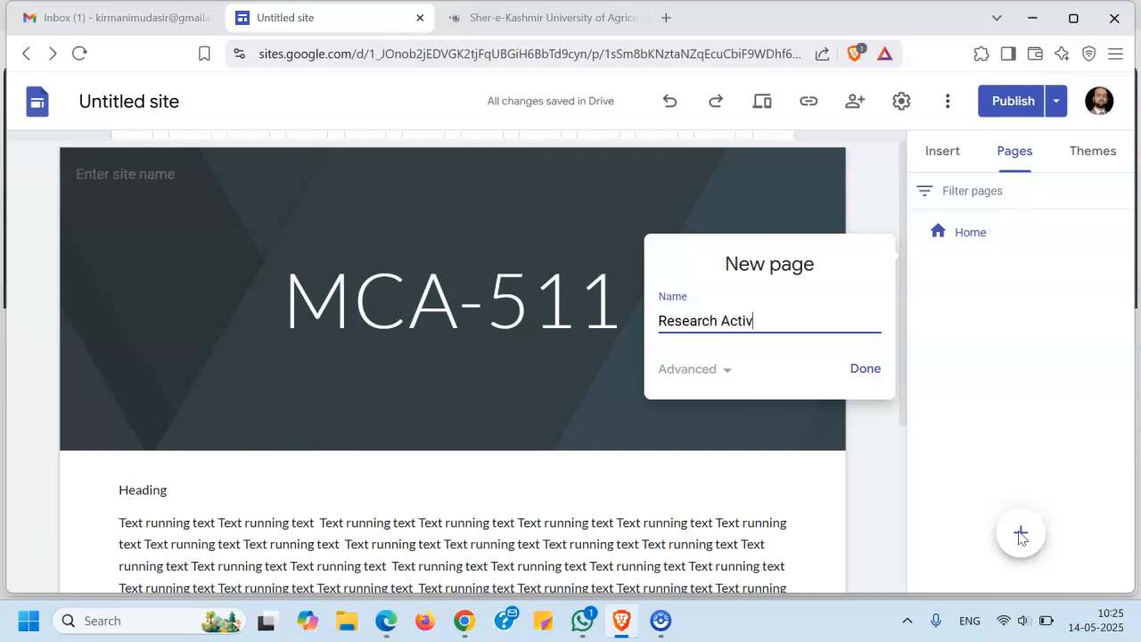
{"action": "left_click", "coordinate": [852, 376]}
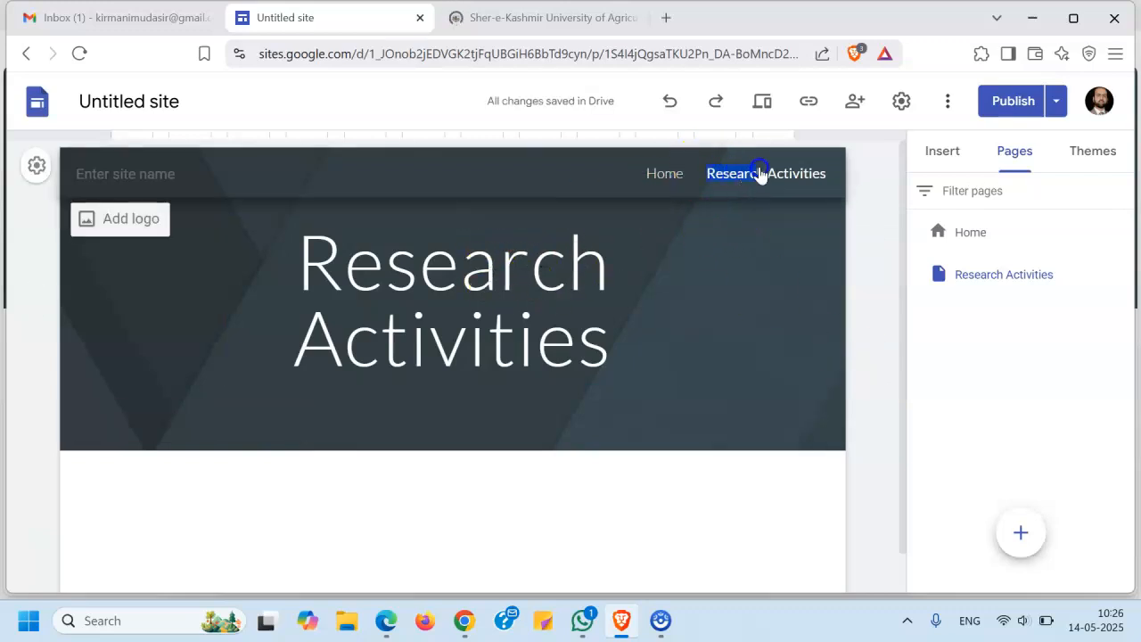
Step: Examine the Research Activities page title and open the Home page from the site navigation to view its text
{"action": "left_click_drag", "start_coordinate": [344, 268], "coordinate": [617, 348]}
{"action": "left_click", "coordinate": [780, 314]}
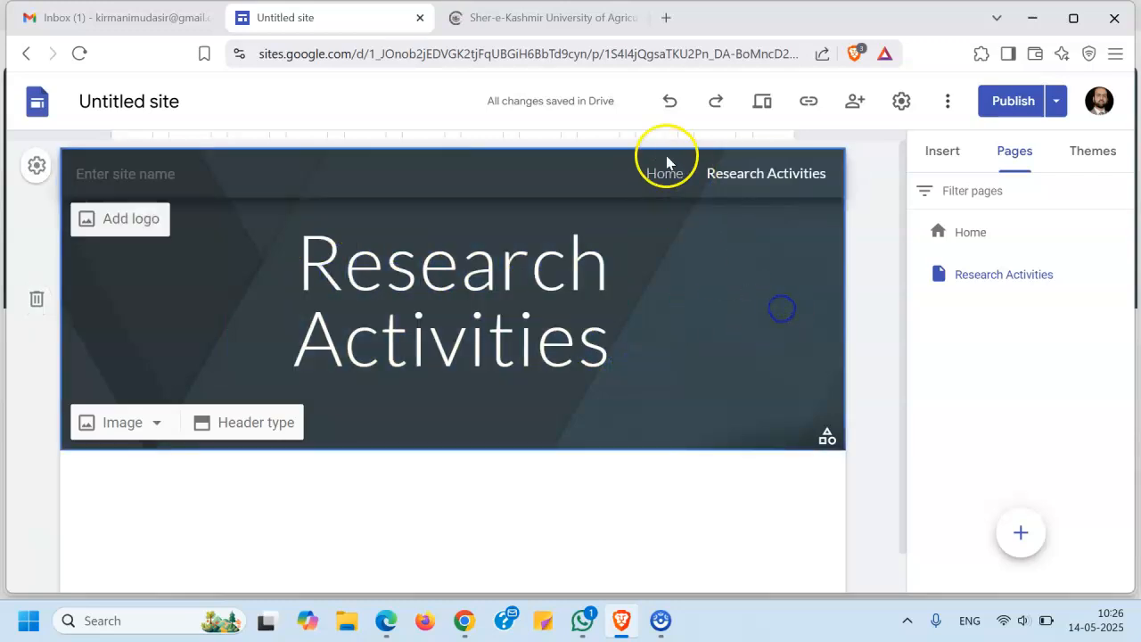
{"action": "left_click", "coordinate": [668, 173]}
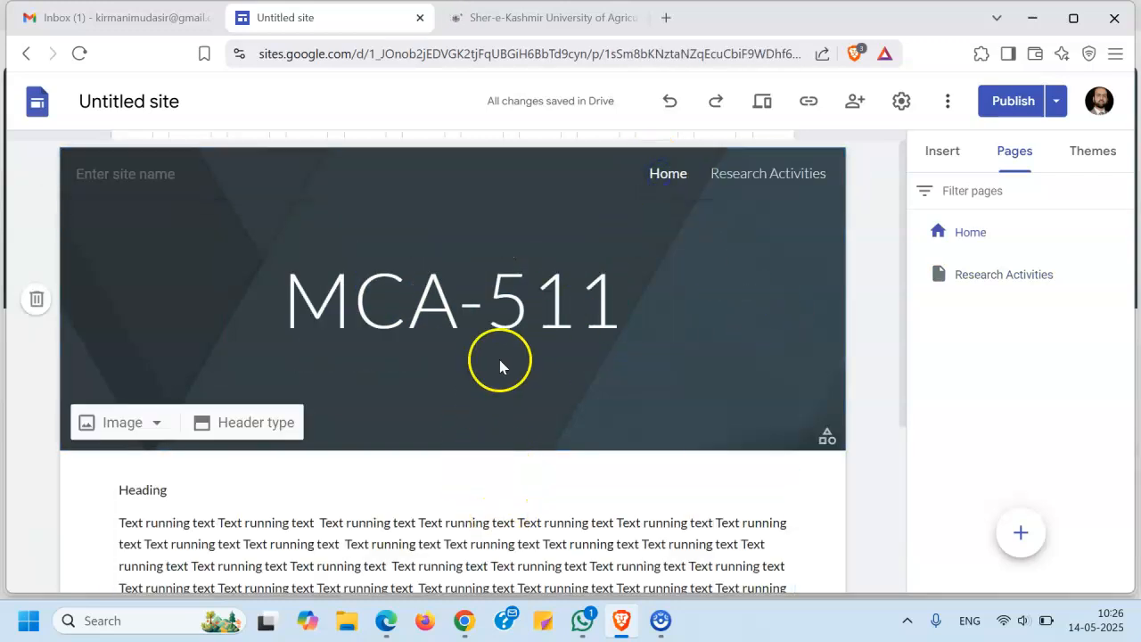
{"action": "double_click", "coordinate": [558, 525]}
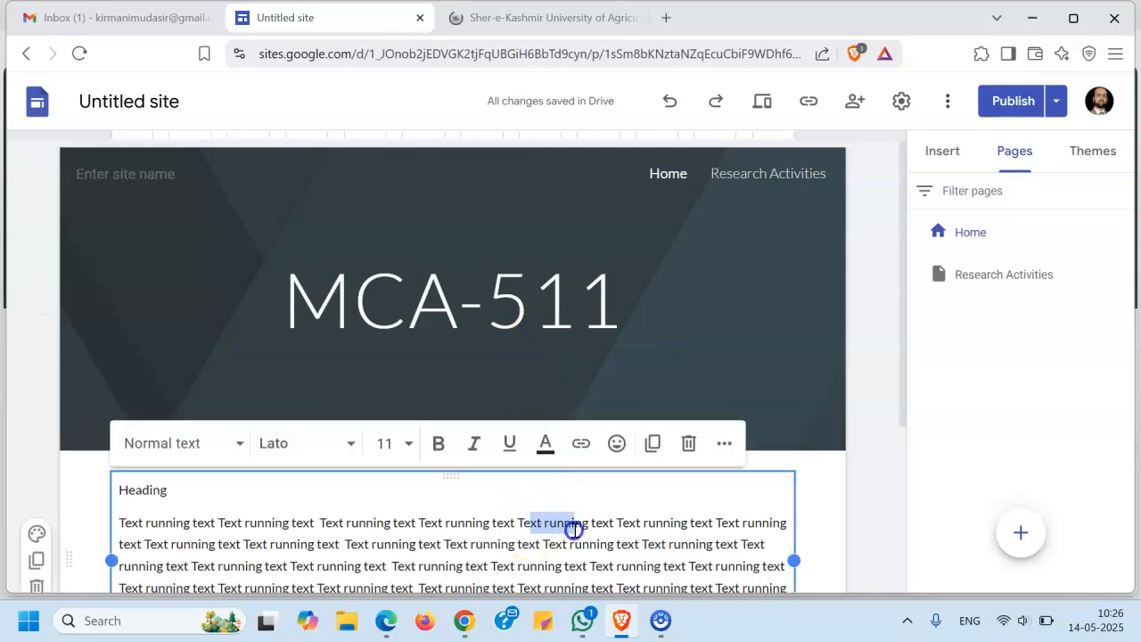
Step: Go back to the Research Activities page and add another new page named "Courses"
{"action": "left_click", "coordinate": [758, 175]}
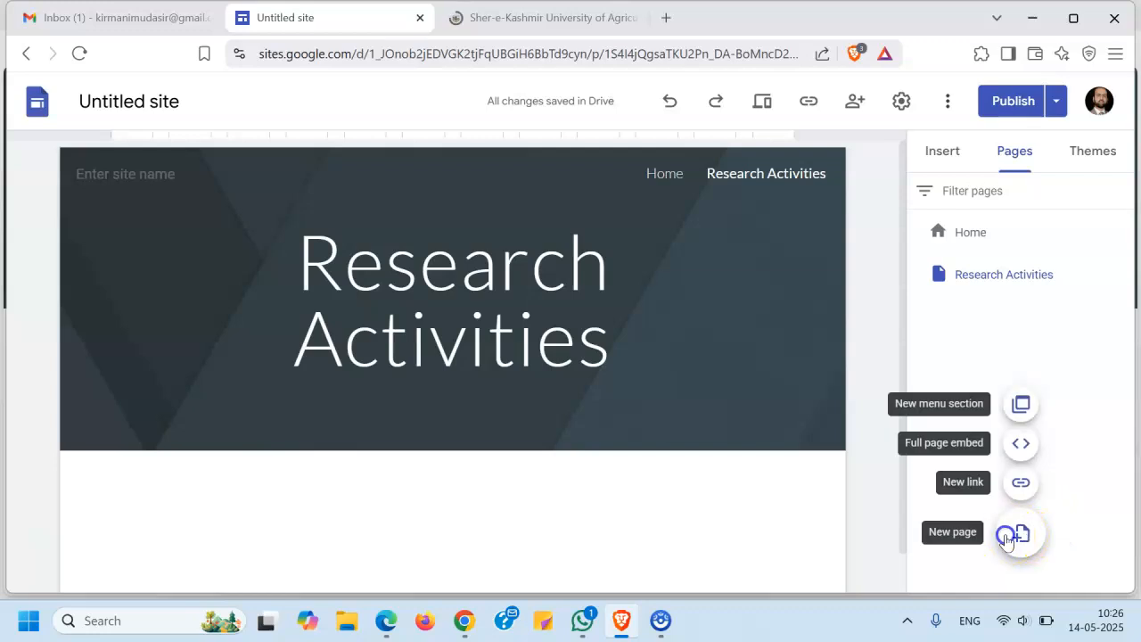
{"action": "left_click", "coordinate": [1017, 532]}
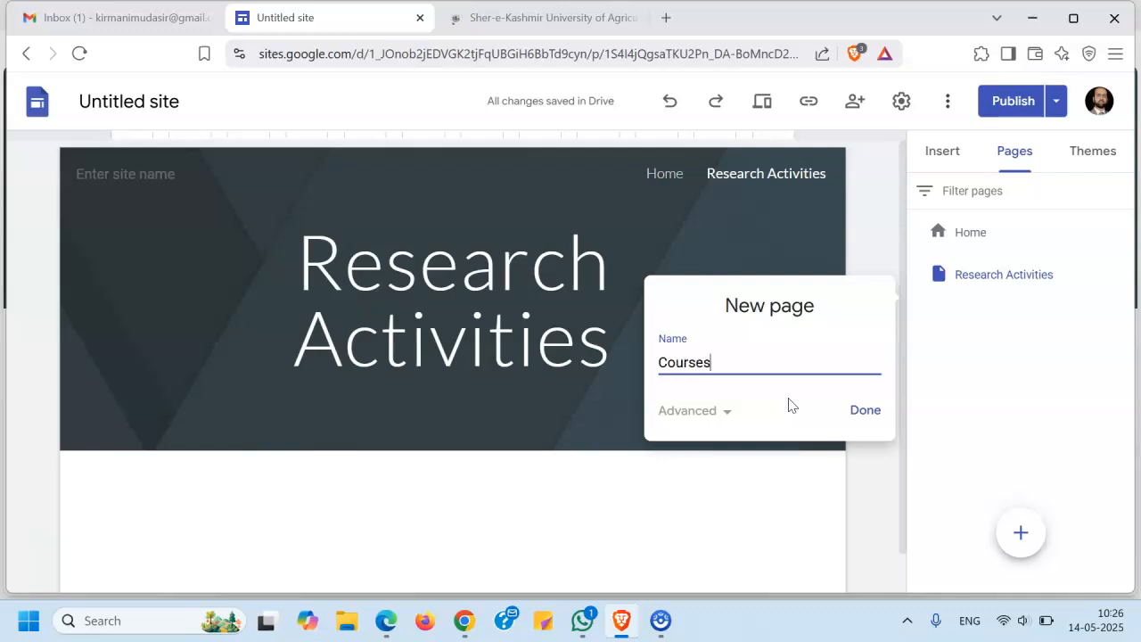
{"action": "left_click", "coordinate": [852, 409]}
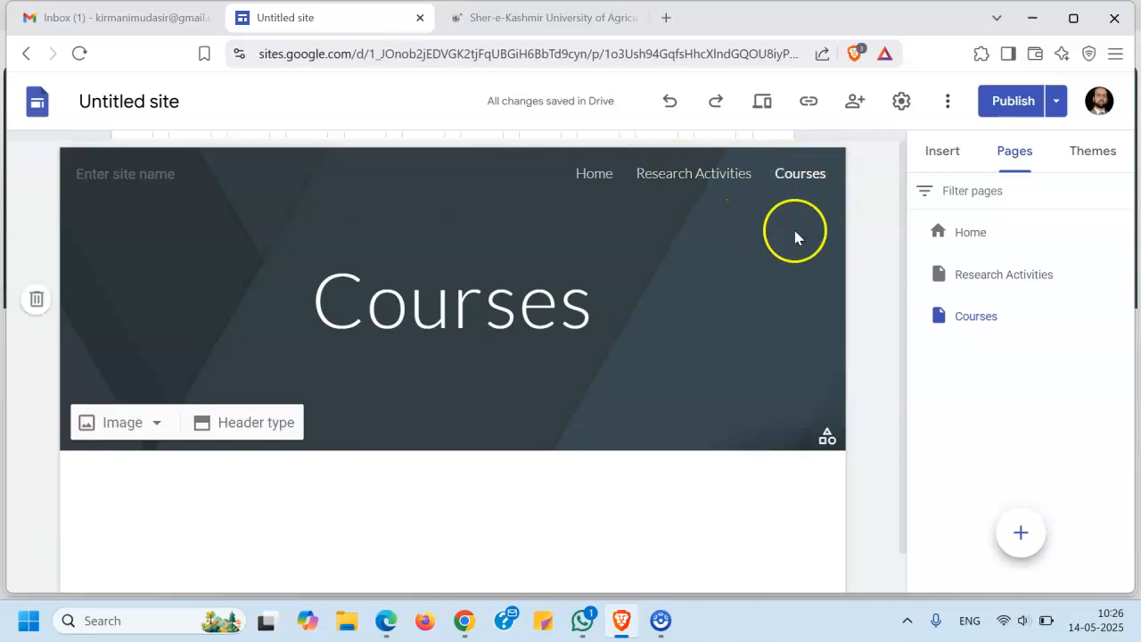
Step: Add a new page named "Market Survey" directly after the Research Activities page
{"action": "left_click", "coordinate": [999, 277]}
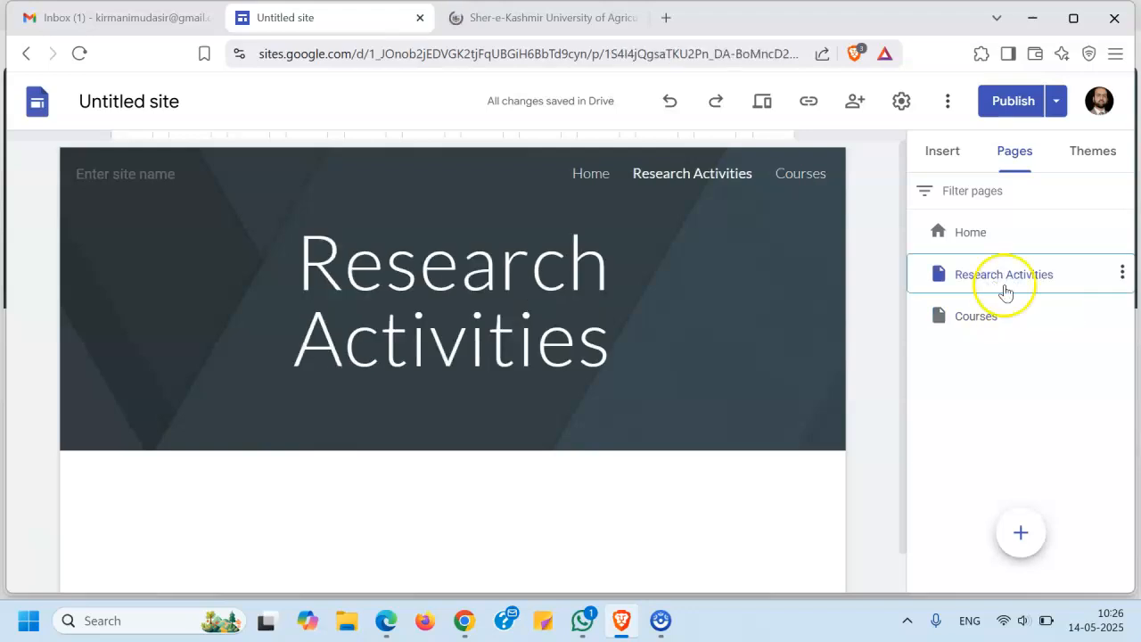
{"action": "left_click", "coordinate": [1021, 532]}
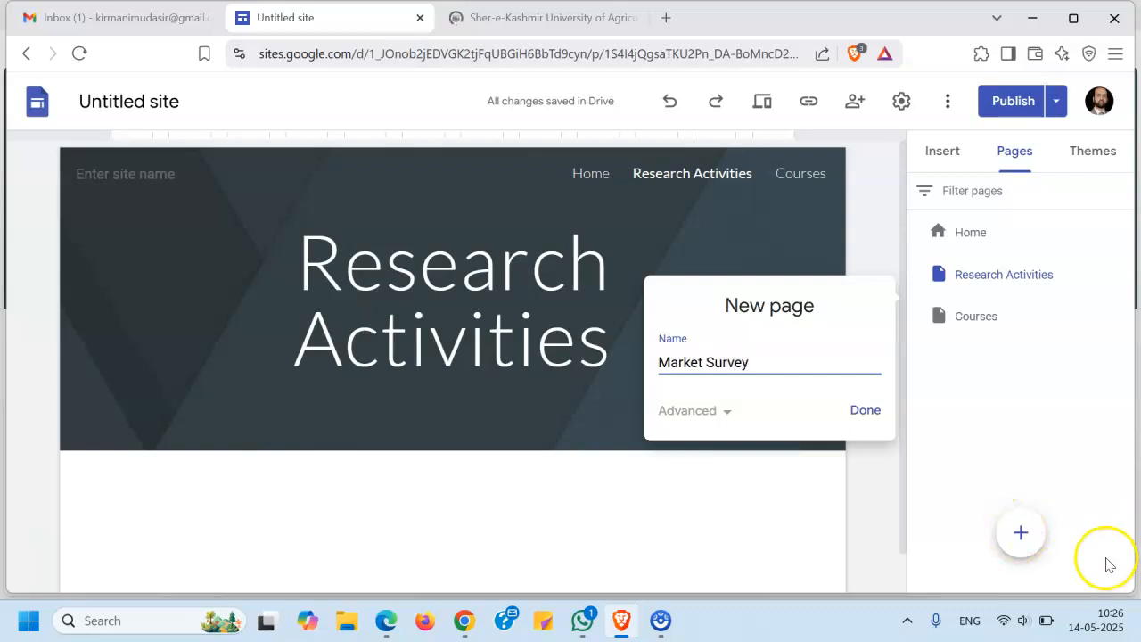
{"action": "left_click", "coordinate": [869, 410]}
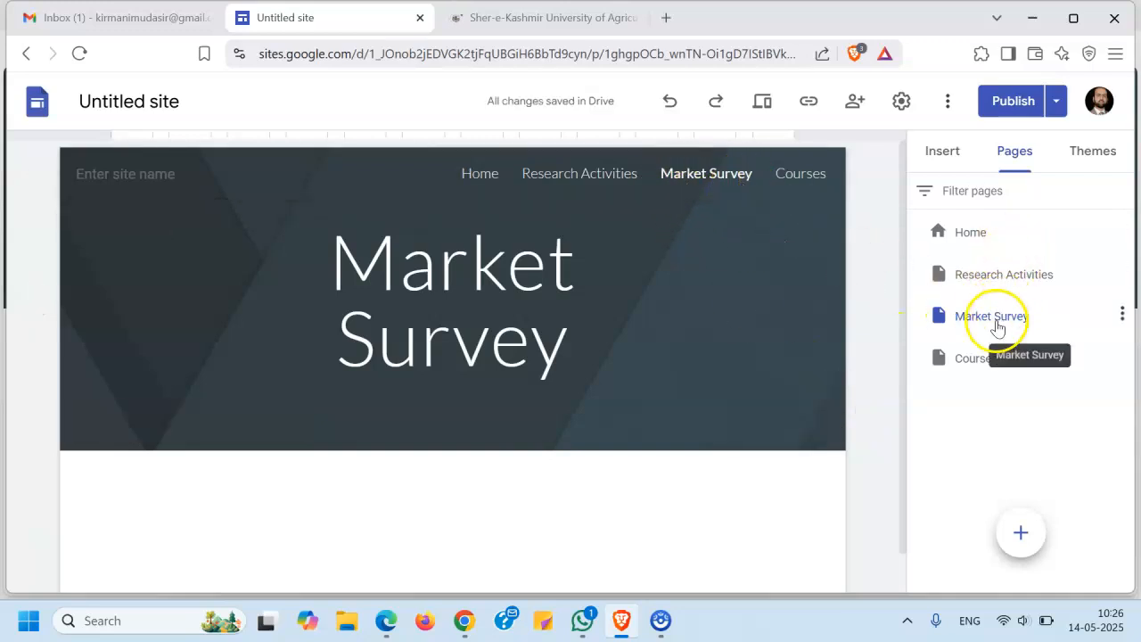
Step: Nest the Market Survey page under Research Activities and add a Supply Chain page as another subpage there
{"action": "left_click_drag", "start_coordinate": [1001, 321], "coordinate": [1013, 282]}
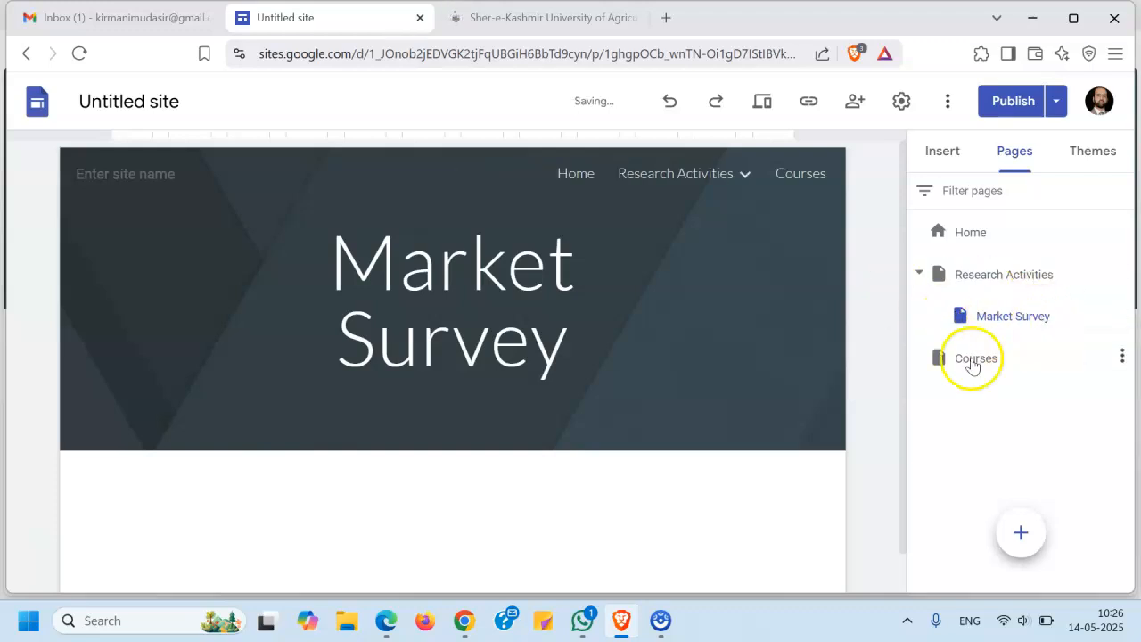
{"action": "left_click", "coordinate": [1024, 535]}
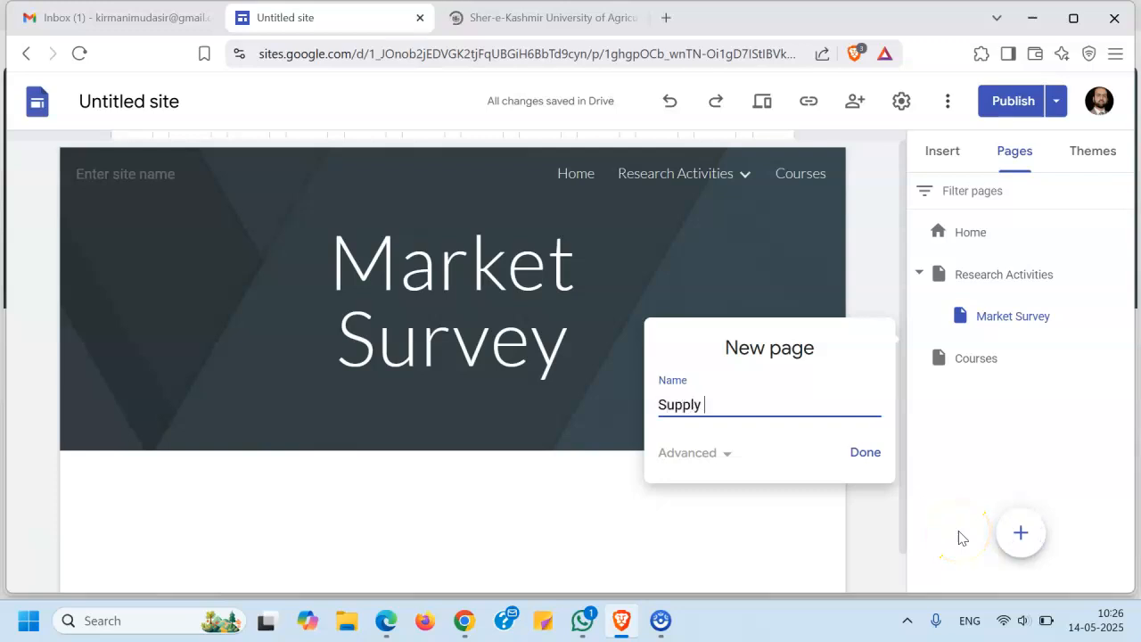
{"action": "type", "text": "Supply Chain"}
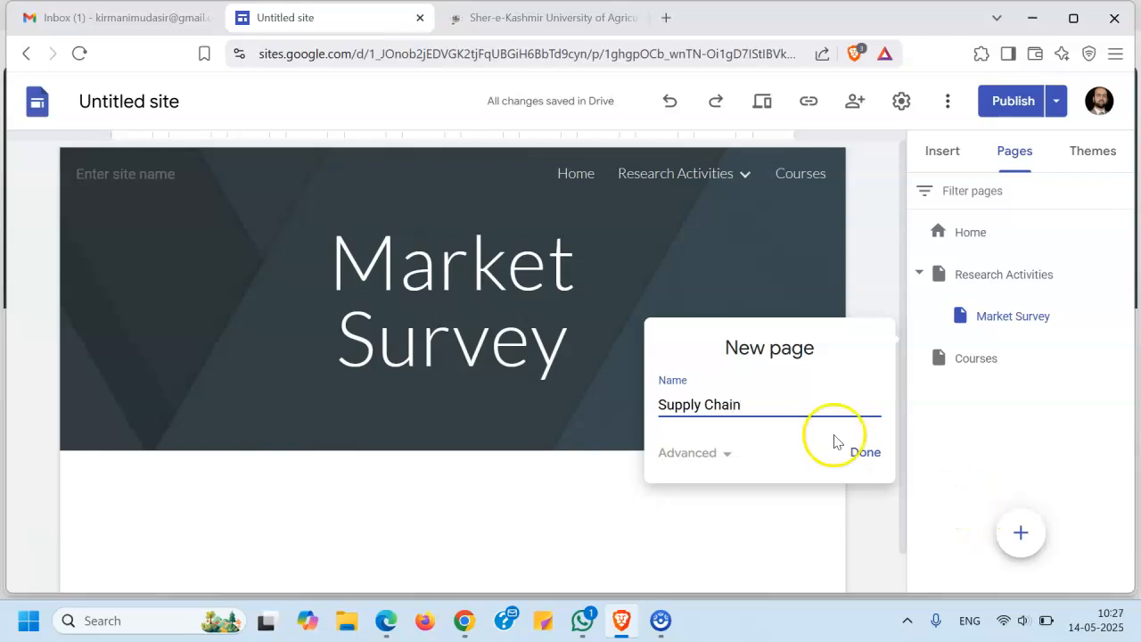
{"action": "left_click", "coordinate": [865, 453]}
{"action": "left_click_drag", "start_coordinate": [990, 358], "coordinate": [1009, 288]}
{"action": "mouse_move", "coordinate": [724, 186]}
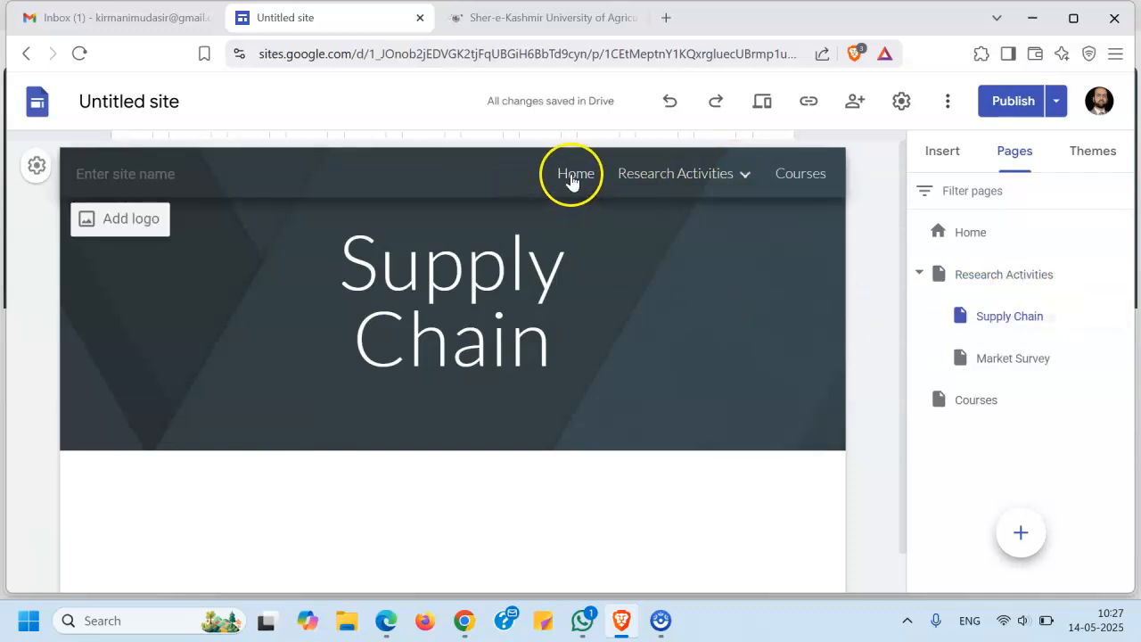
{"action": "mouse_move", "coordinate": [636, 175]}
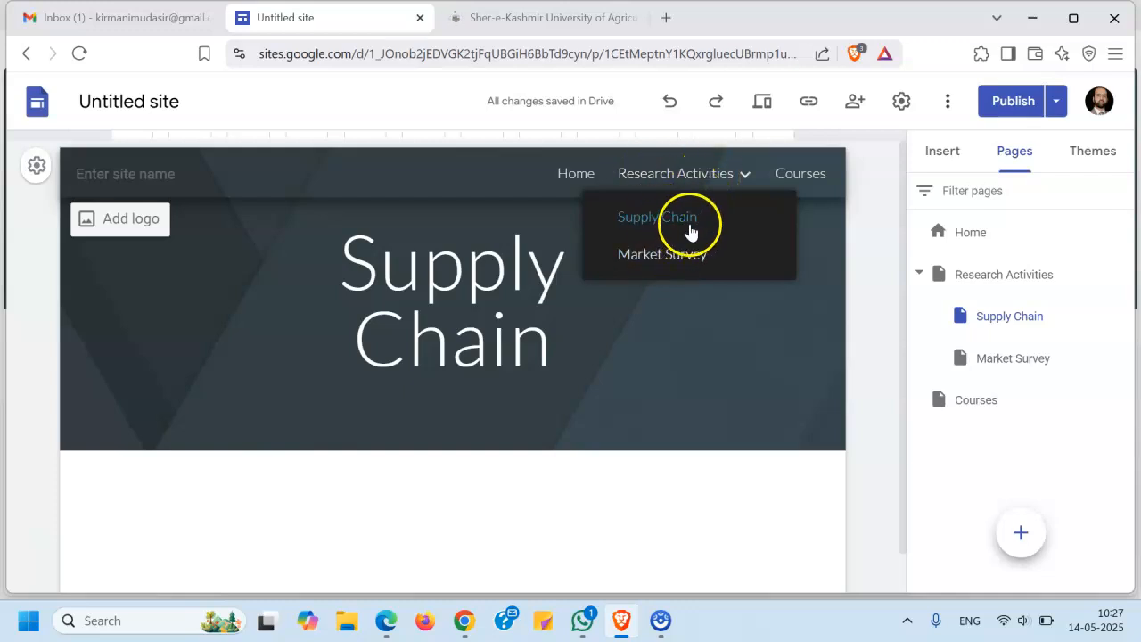
Step: Add three new pages named MCA-511, MCA-501 and MCA-504
{"action": "left_click", "coordinate": [1020, 532]}
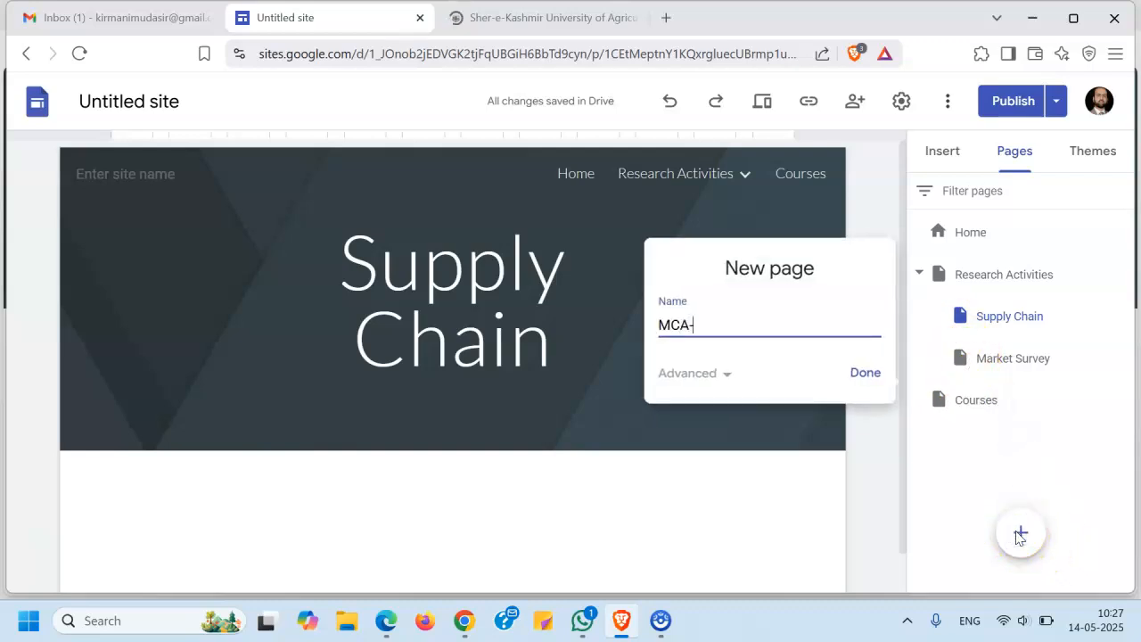
{"action": "type", "text": "MCA-511"}
{"action": "left_click", "coordinate": [865, 372]}
{"action": "left_click", "coordinate": [1031, 546]}
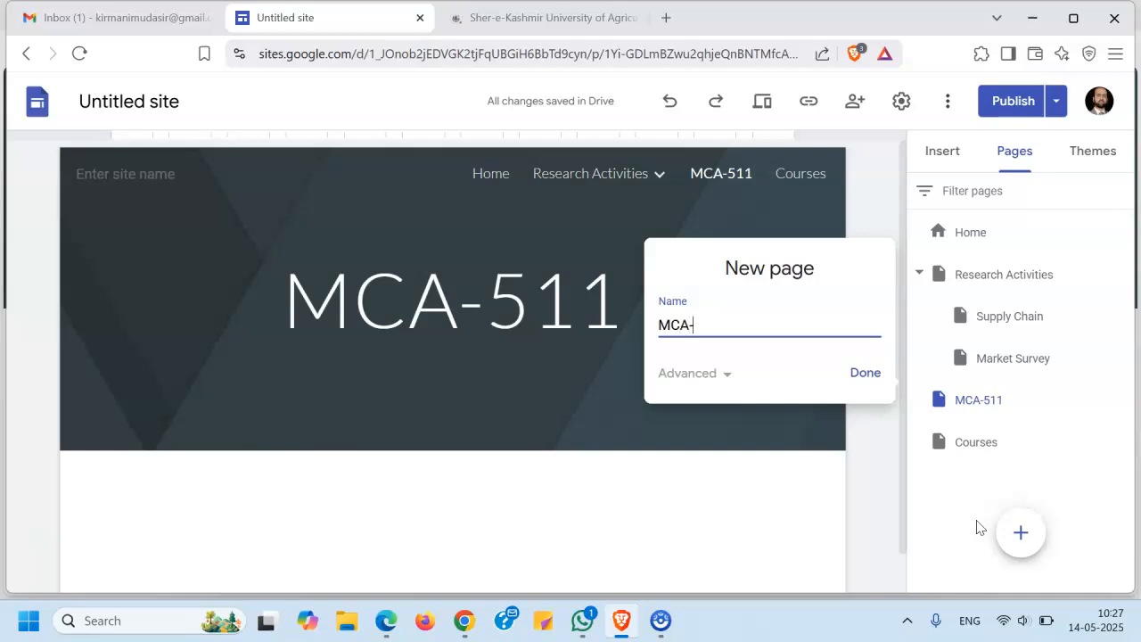
{"action": "left_click", "coordinate": [865, 372]}
{"action": "left_click", "coordinate": [1021, 533]}
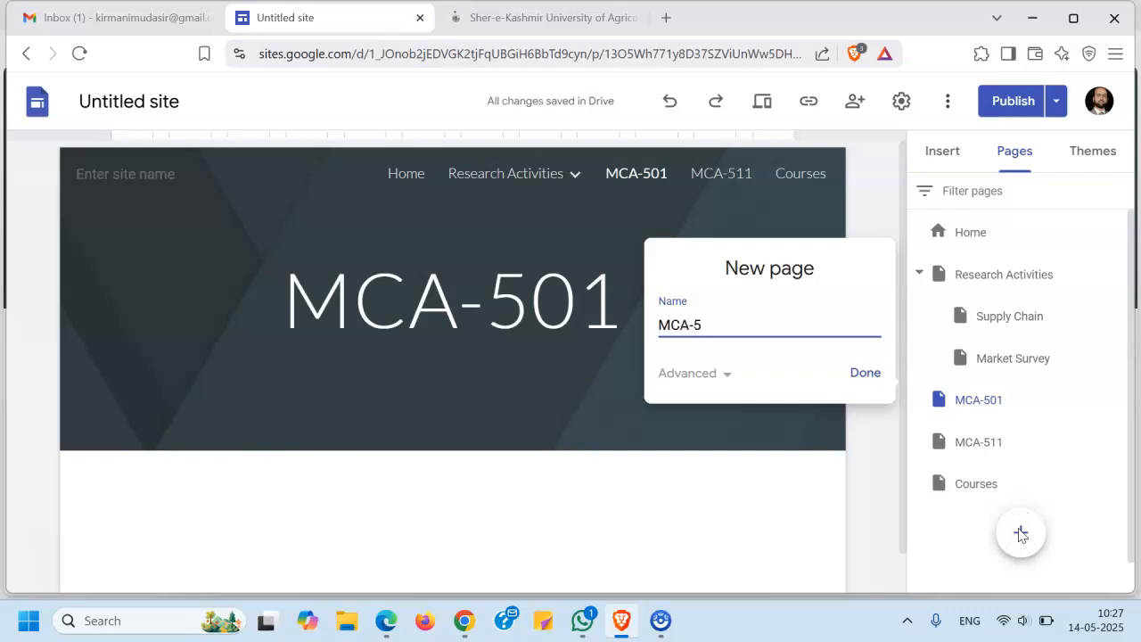
{"action": "type", "text": "MCA-504"}
{"action": "key", "text": "Return"}
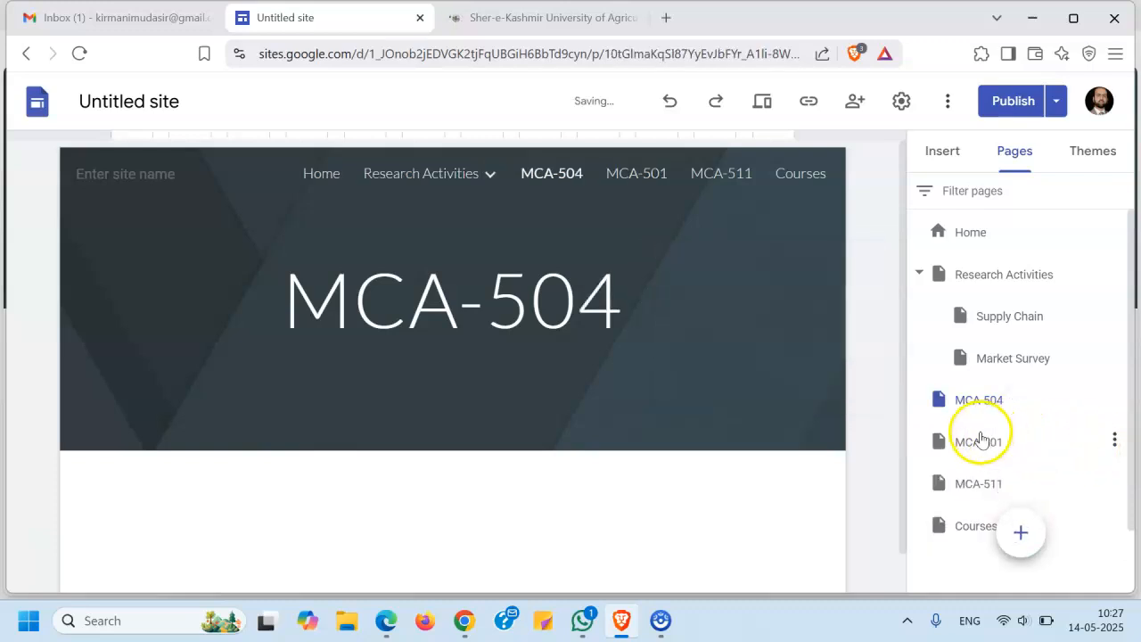
Step: Nest the MCA-511, MCA-501 and MCA-504 pages under Courses in that order and open MCA-504 from the site navigation
{"action": "scroll", "coordinate": [990, 451], "scroll_direction": "down", "scroll_amount": 1}
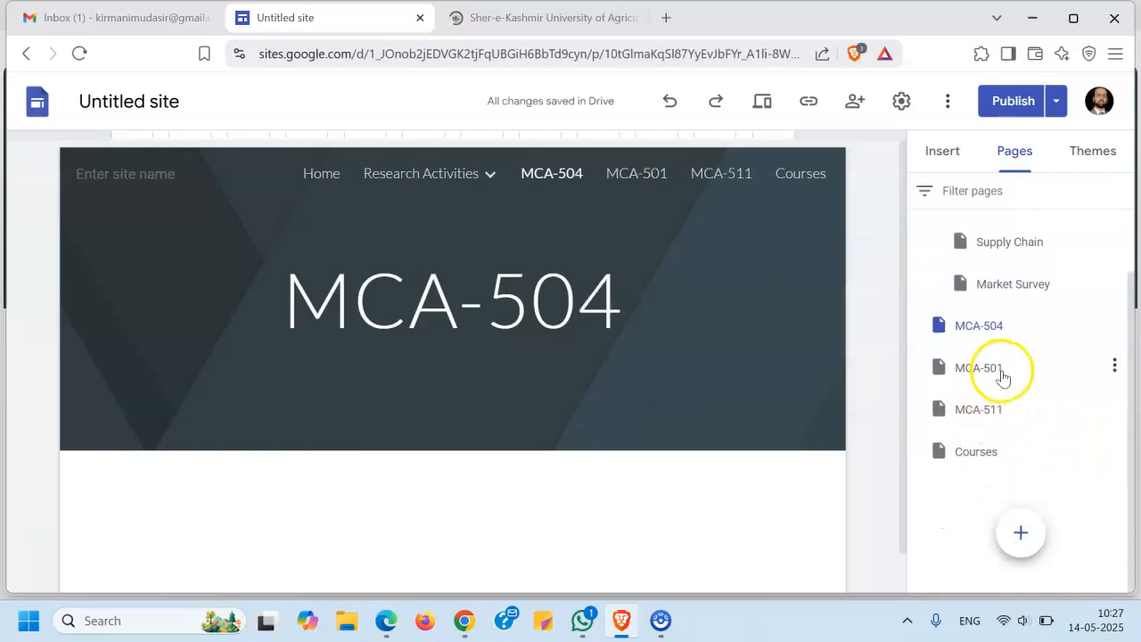
{"action": "left_click_drag", "start_coordinate": [984, 410], "coordinate": [988, 450]}
{"action": "left_click_drag", "start_coordinate": [995, 375], "coordinate": [997, 419]}
{"action": "left_click_drag", "start_coordinate": [988, 328], "coordinate": [1000, 373]}
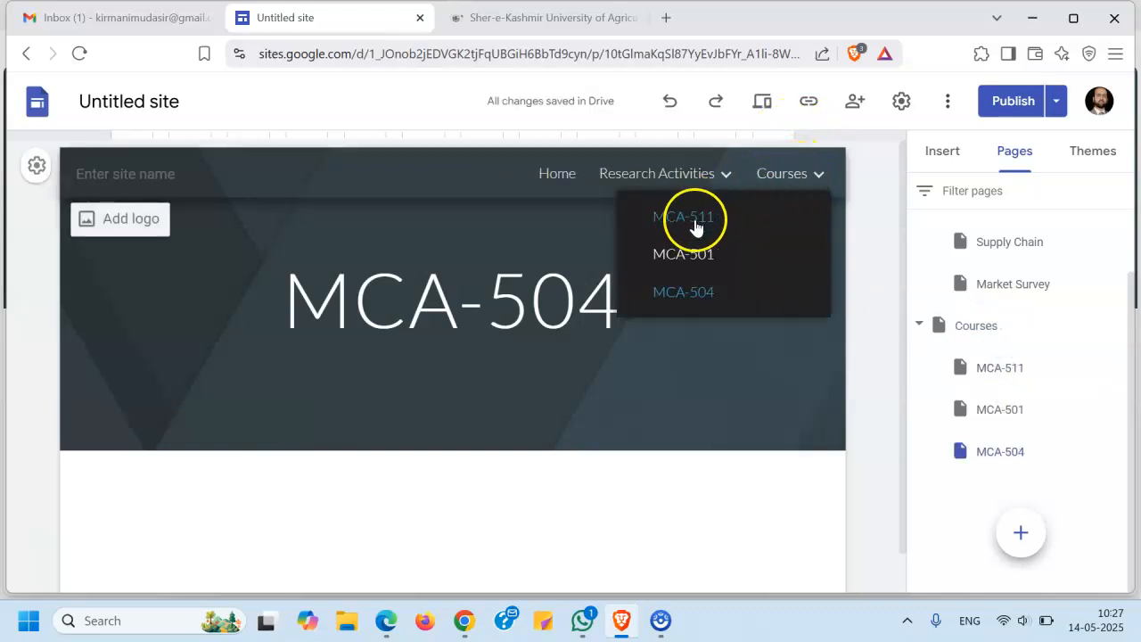
{"action": "left_click", "coordinate": [691, 291]}
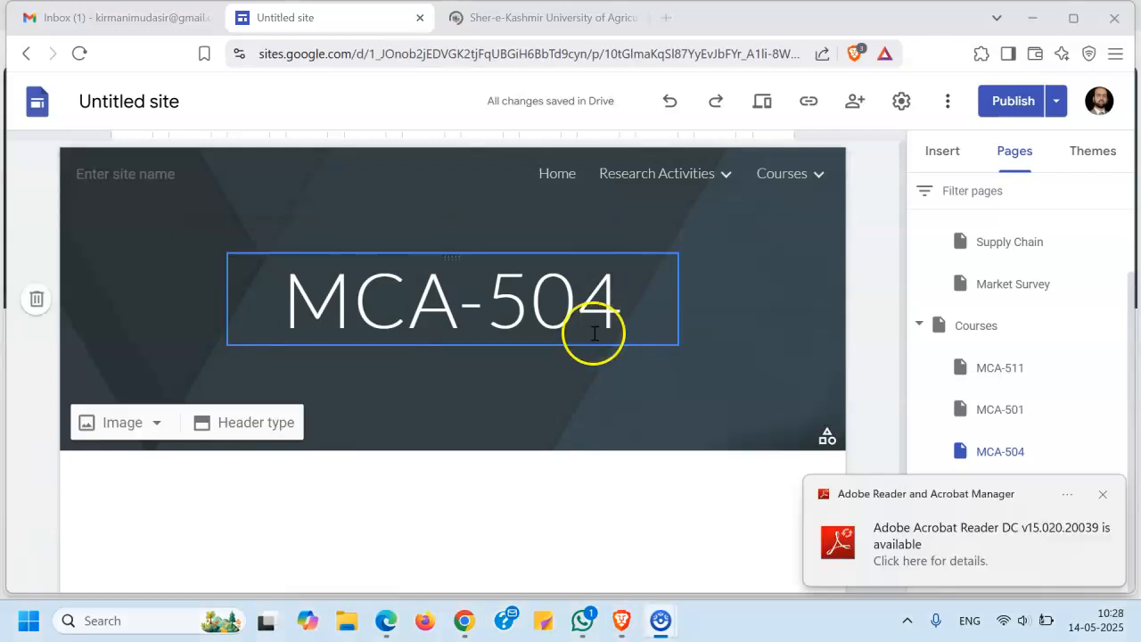
Step: Open the Supply Chain page from the site navigation and add a text box reading "dfhsdfhsfghsf" below its header
{"action": "mouse_move", "coordinate": [805, 176]}
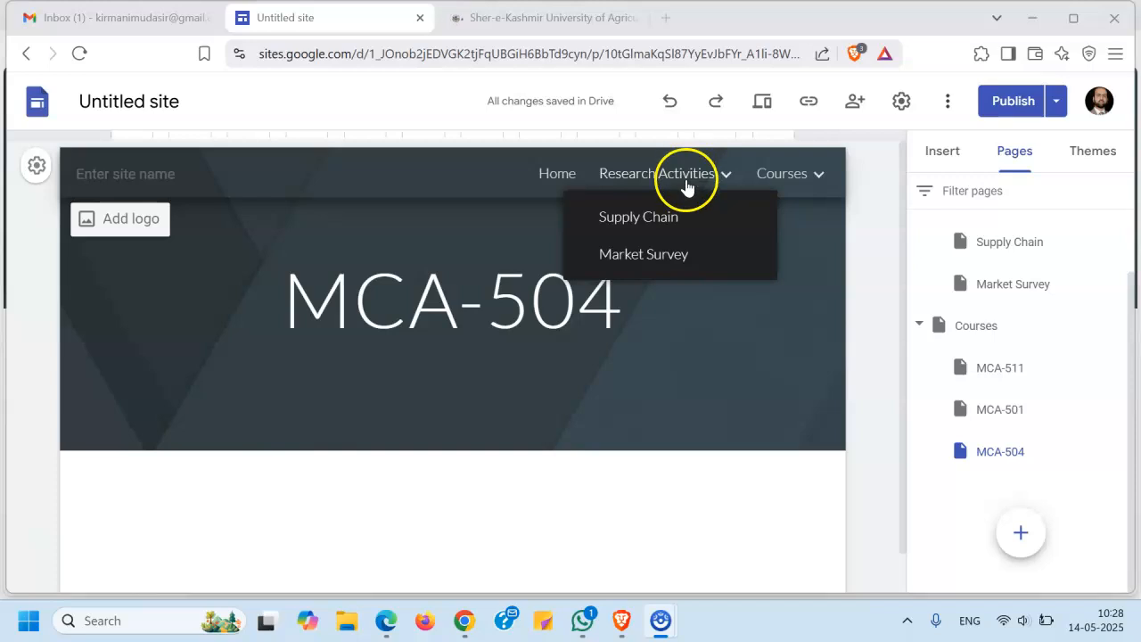
{"action": "left_click", "coordinate": [656, 225]}
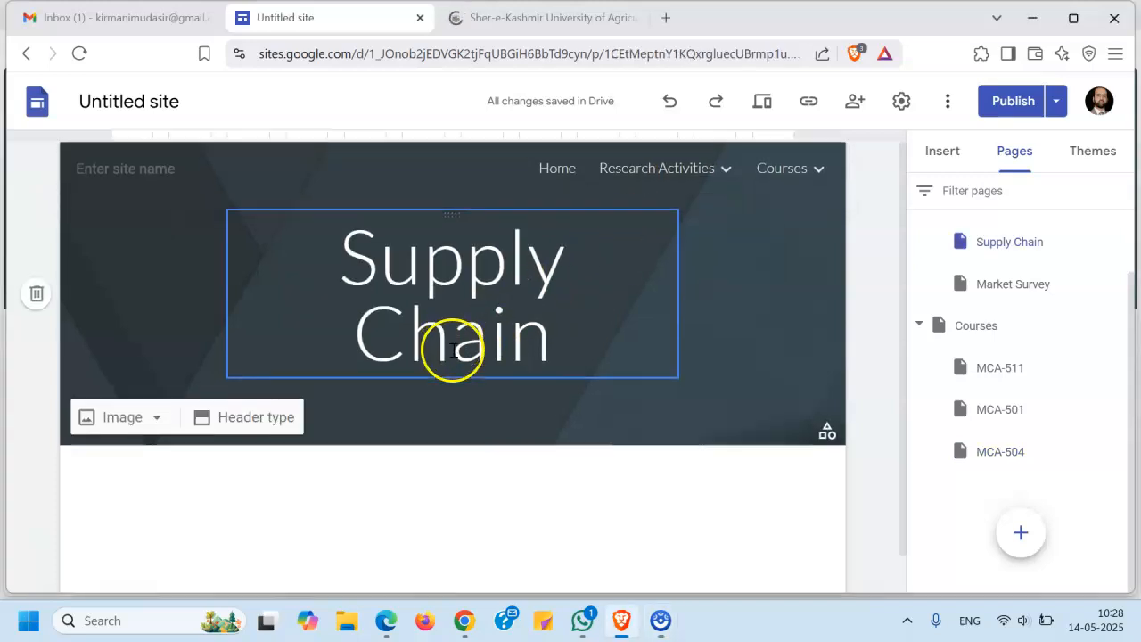
{"action": "left_click", "coordinate": [944, 151]}
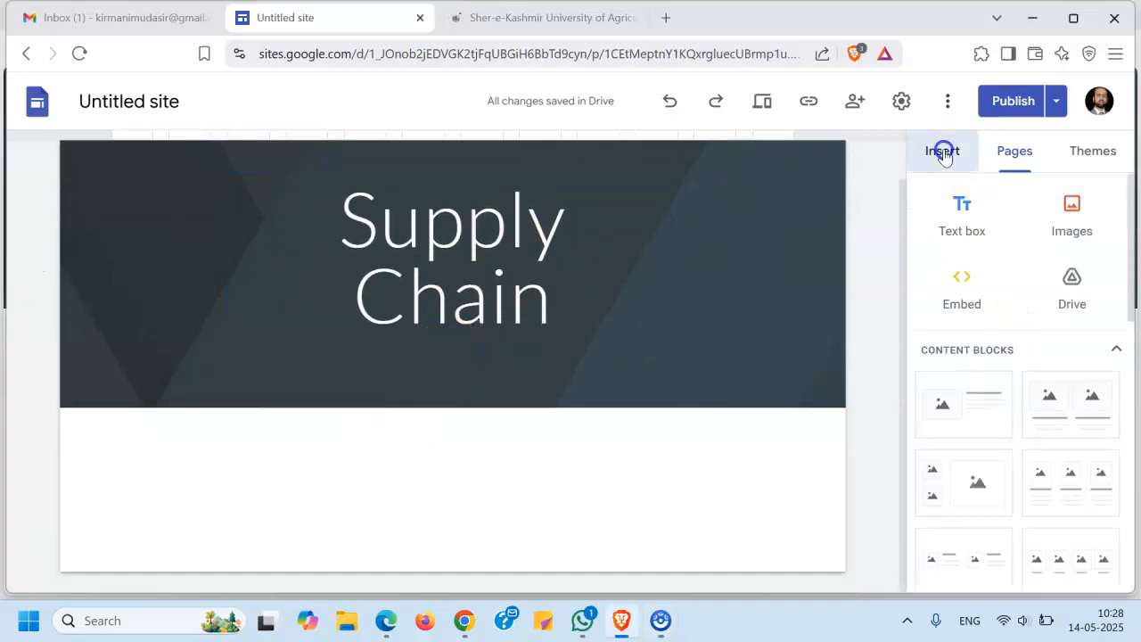
{"action": "left_click", "coordinate": [958, 217]}
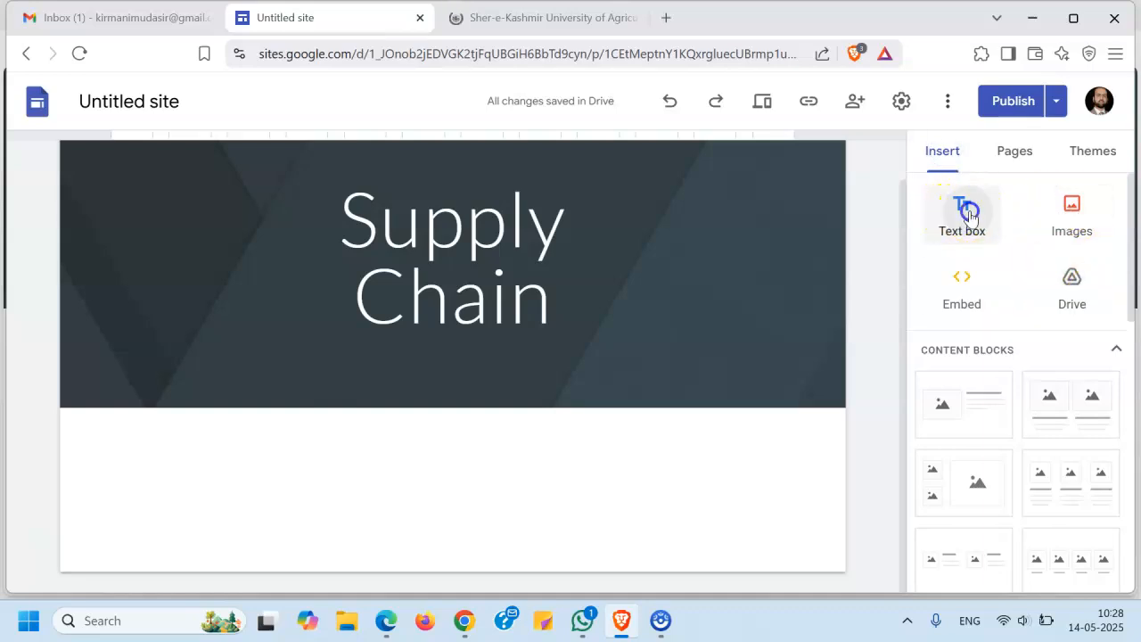
{"action": "type", "text": "dfhsdfhsfg"}
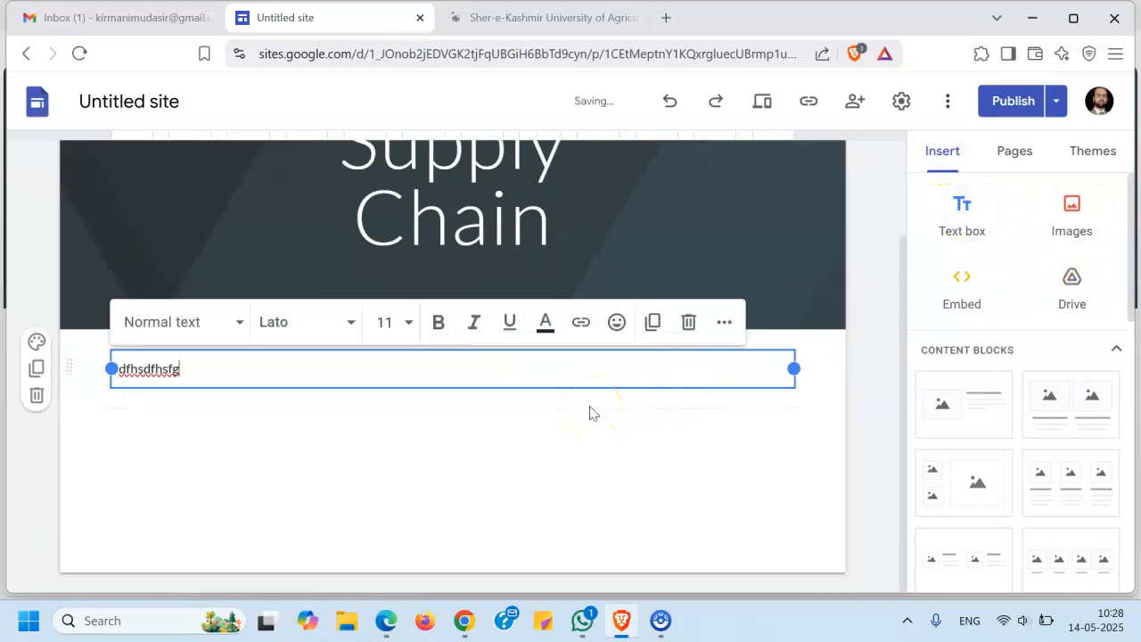
{"action": "type", "text": "hsf"}
{"action": "left_click", "coordinate": [1071, 216]}
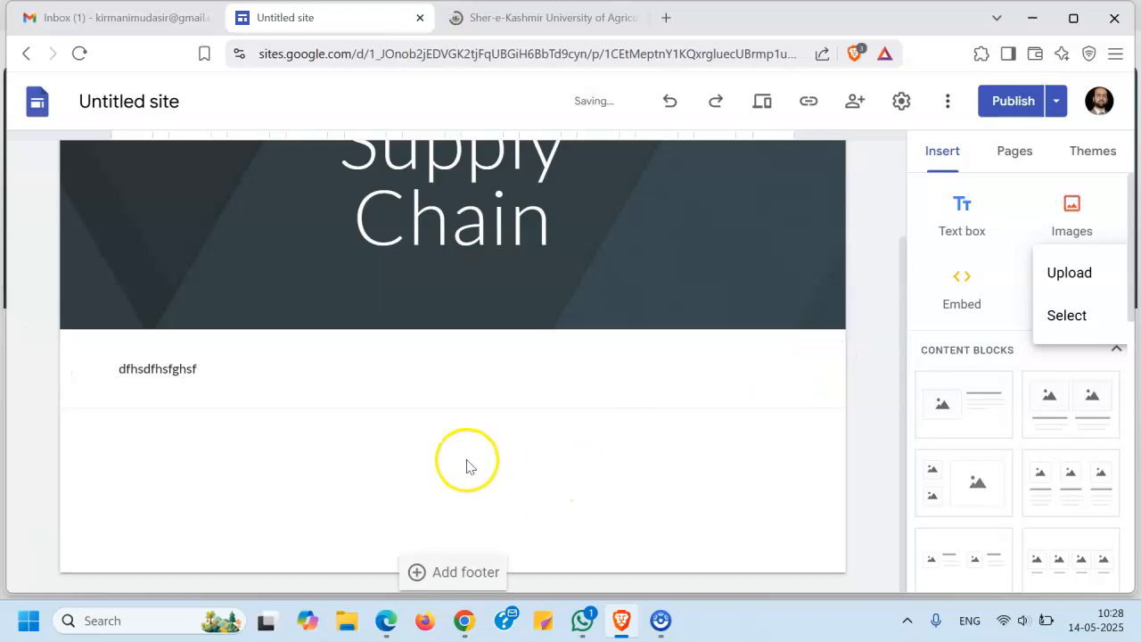
{"action": "left_click", "coordinate": [1076, 282]}
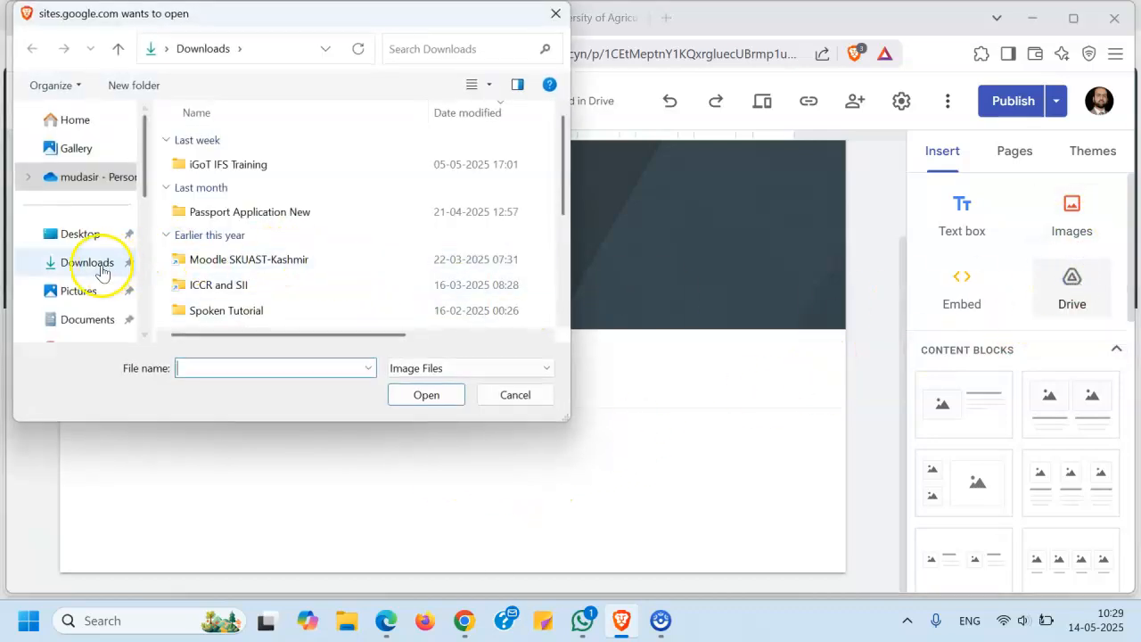
{"action": "left_click", "coordinate": [100, 271]}
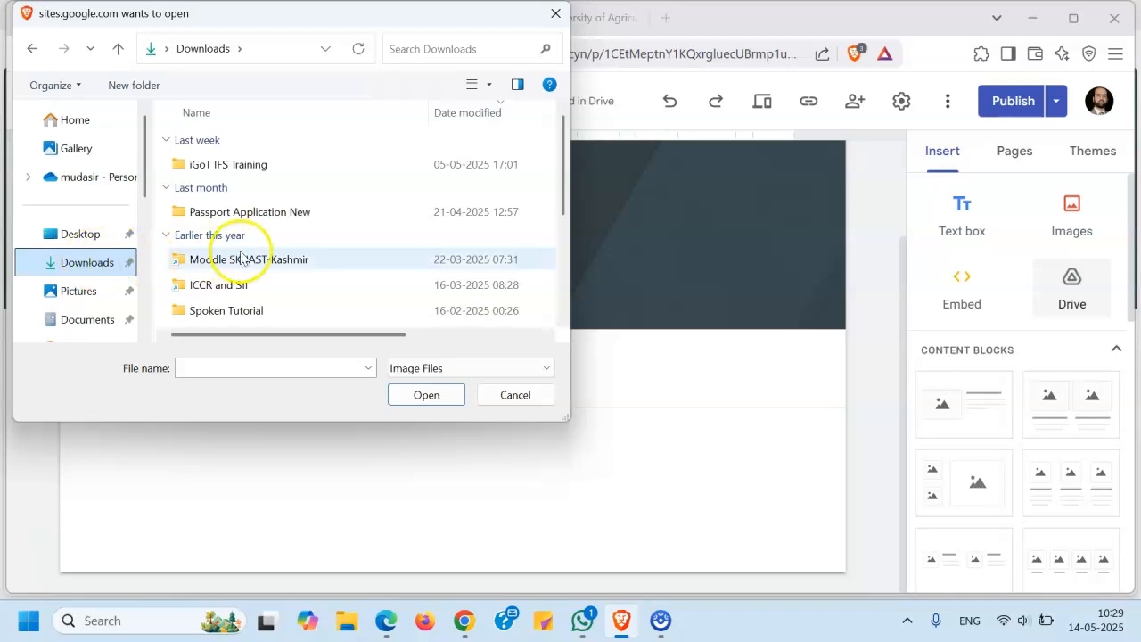
{"action": "scroll", "coordinate": [255, 253], "scroll_direction": "down", "scroll_amount": 3}
{"action": "scroll", "coordinate": [255, 247], "scroll_direction": "up", "scroll_amount": 3}
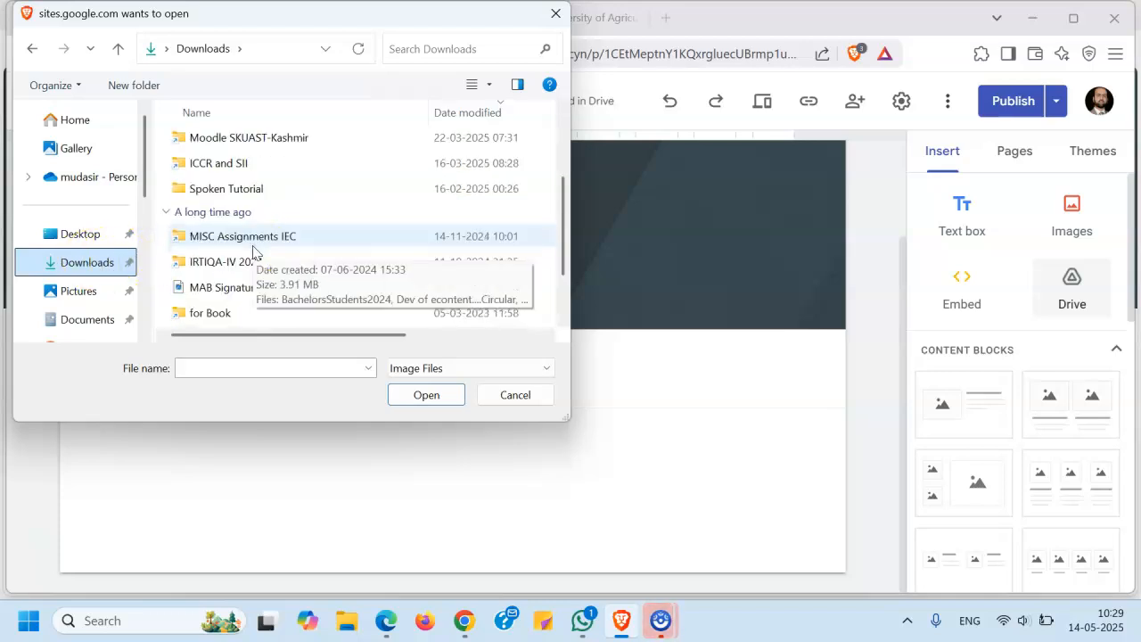
{"action": "left_click", "coordinate": [79, 235]}
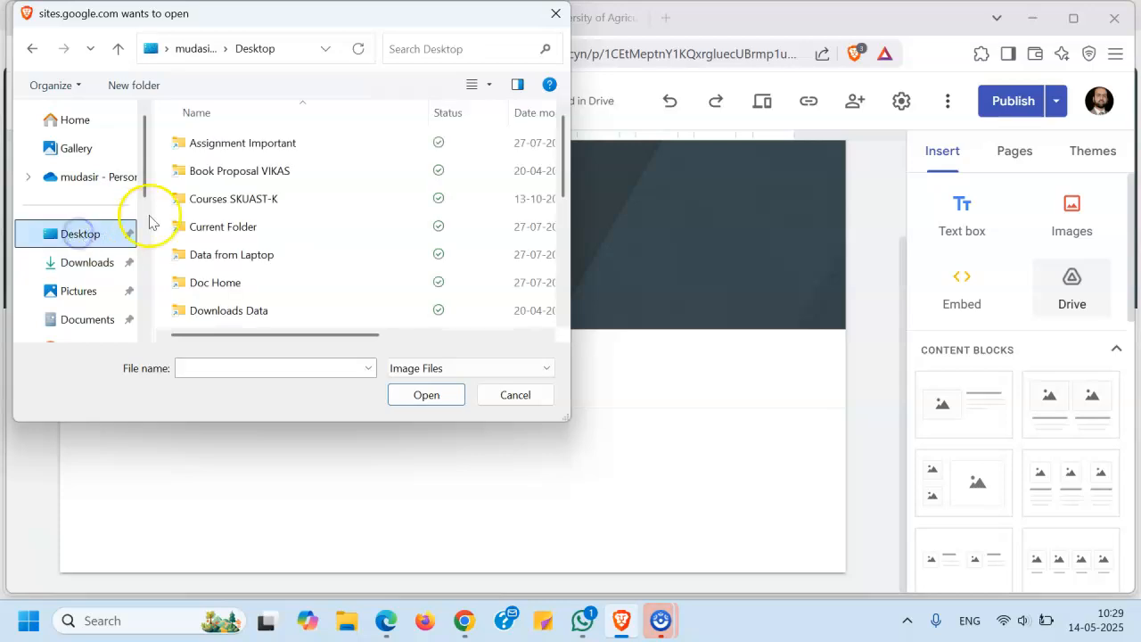
{"action": "left_click", "coordinate": [513, 395]}
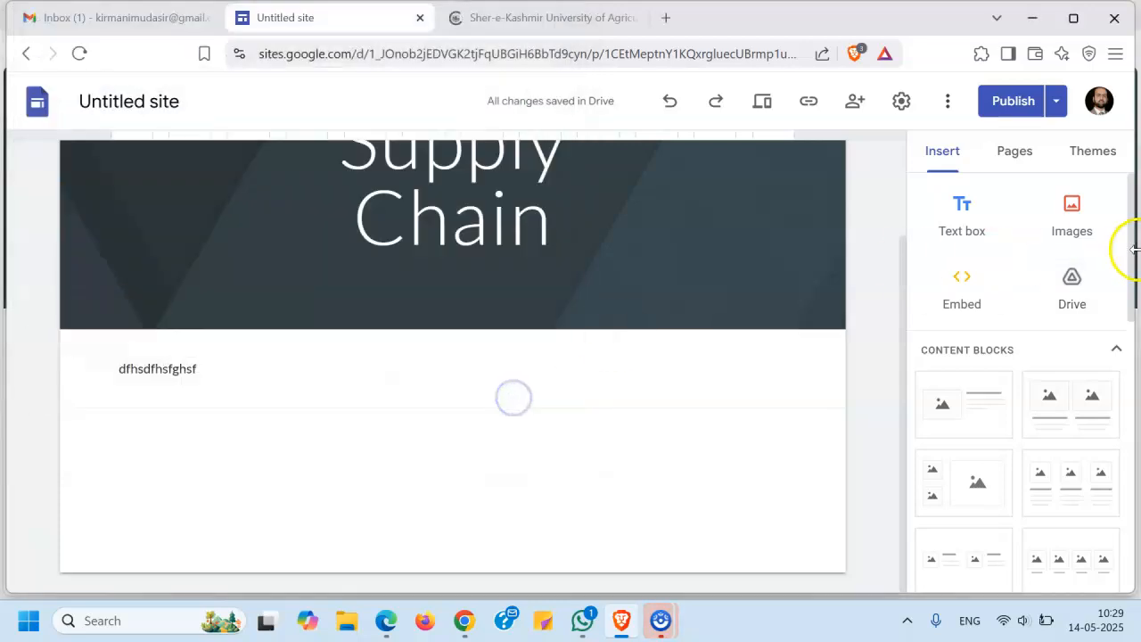
Step: Open google.com in a new browser tab and search for "SKUAST-Kashmir logo"
{"action": "left_click", "coordinate": [588, 17]}
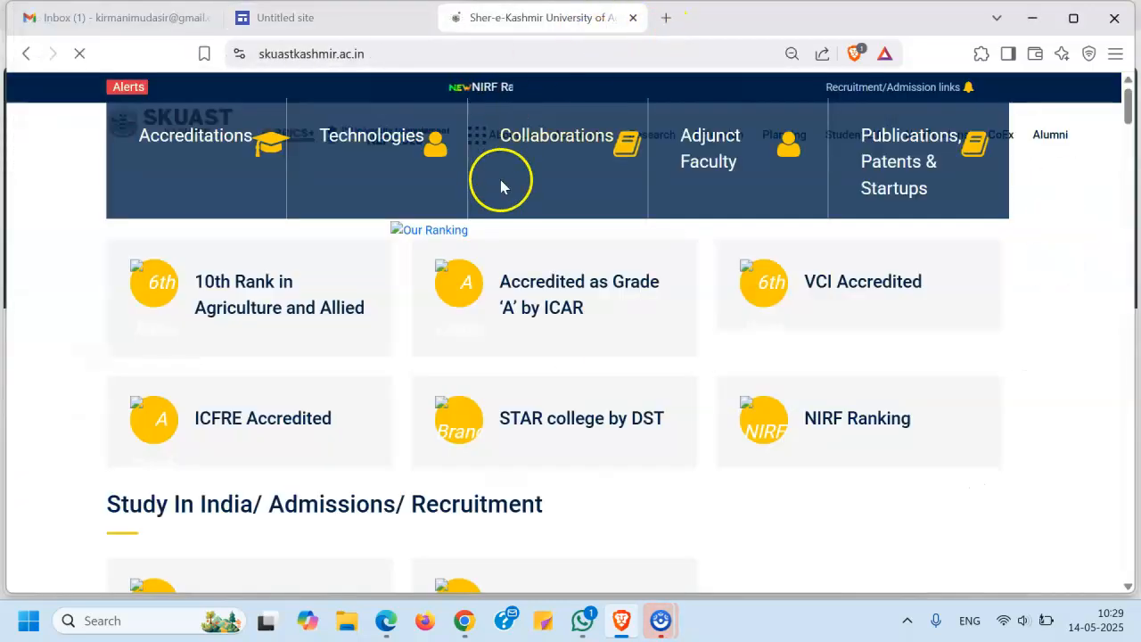
{"action": "left_click", "coordinate": [666, 17]}
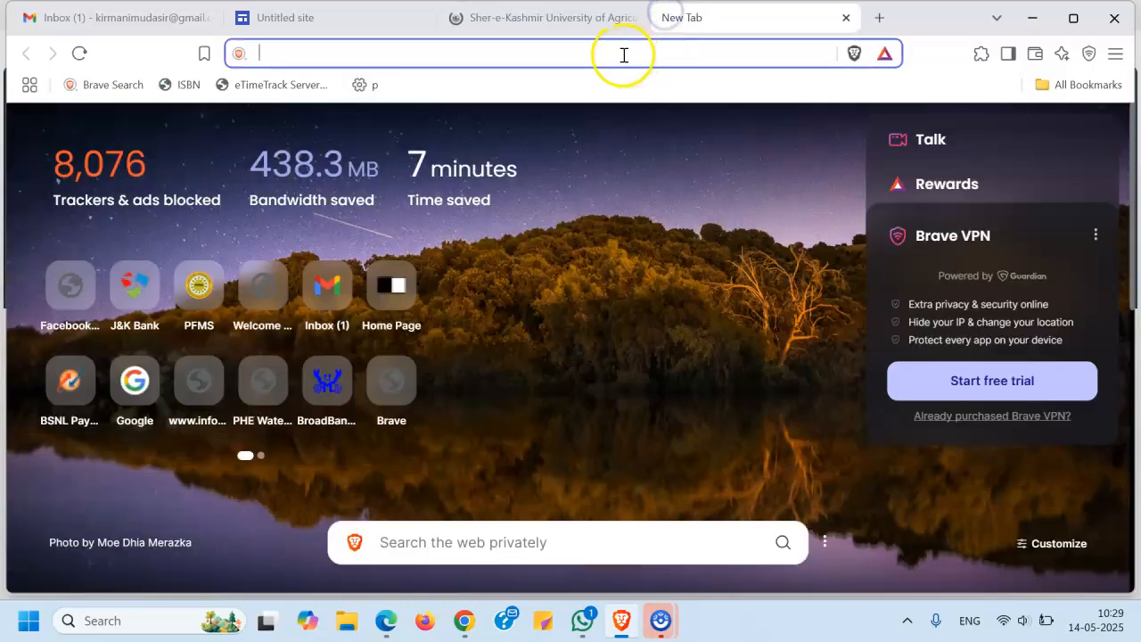
{"action": "type", "text": "google"}
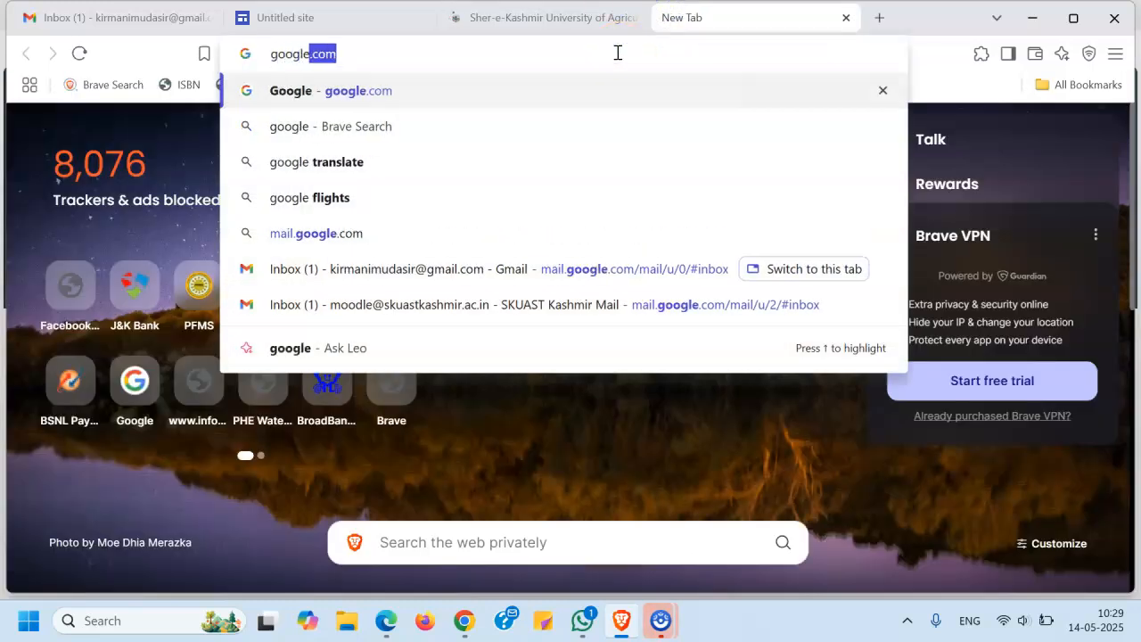
{"action": "type", "text": ".com"}
{"action": "key", "text": "Return"}
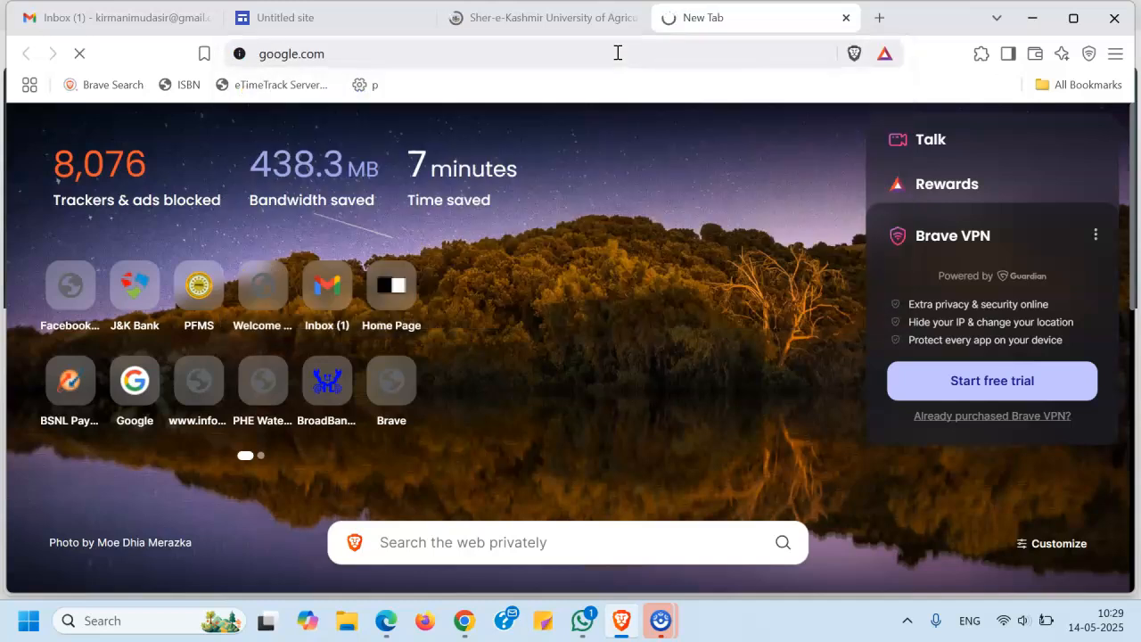
{"action": "type", "text": "SK"}
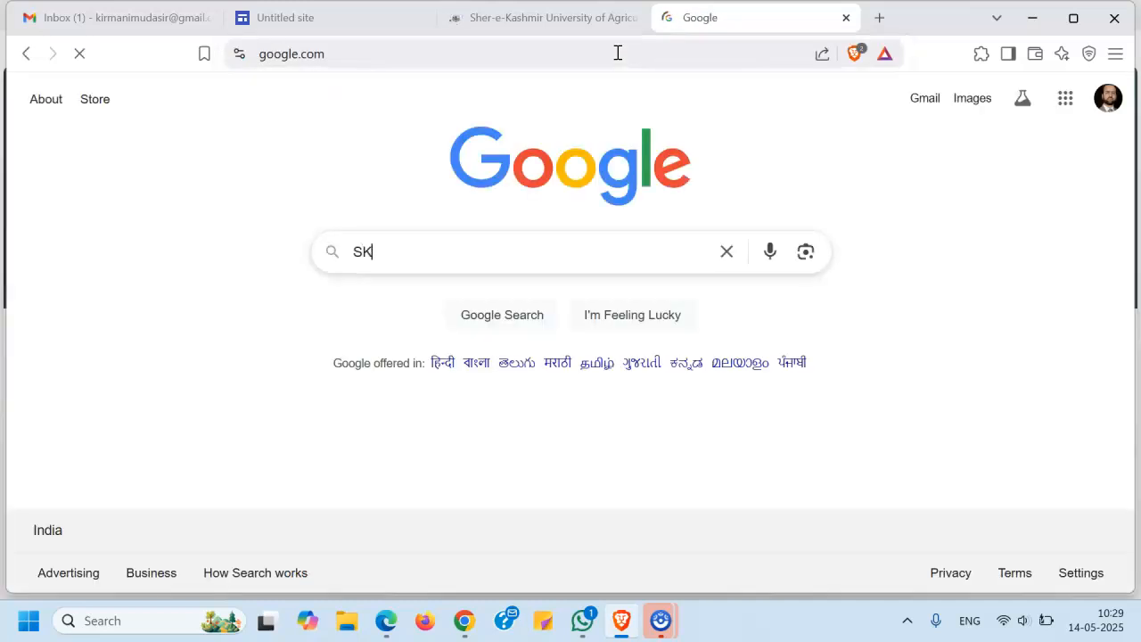
{"action": "type", "text": "UAST-Kashmir "}
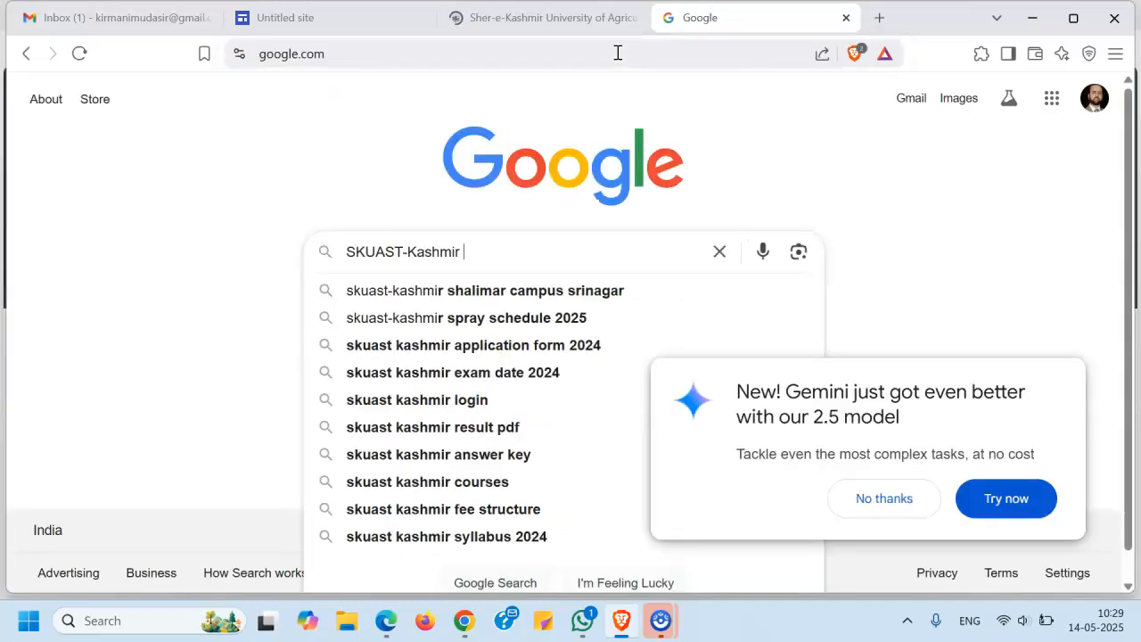
{"action": "type", "text": "logo"}
{"action": "key", "text": "Return"}
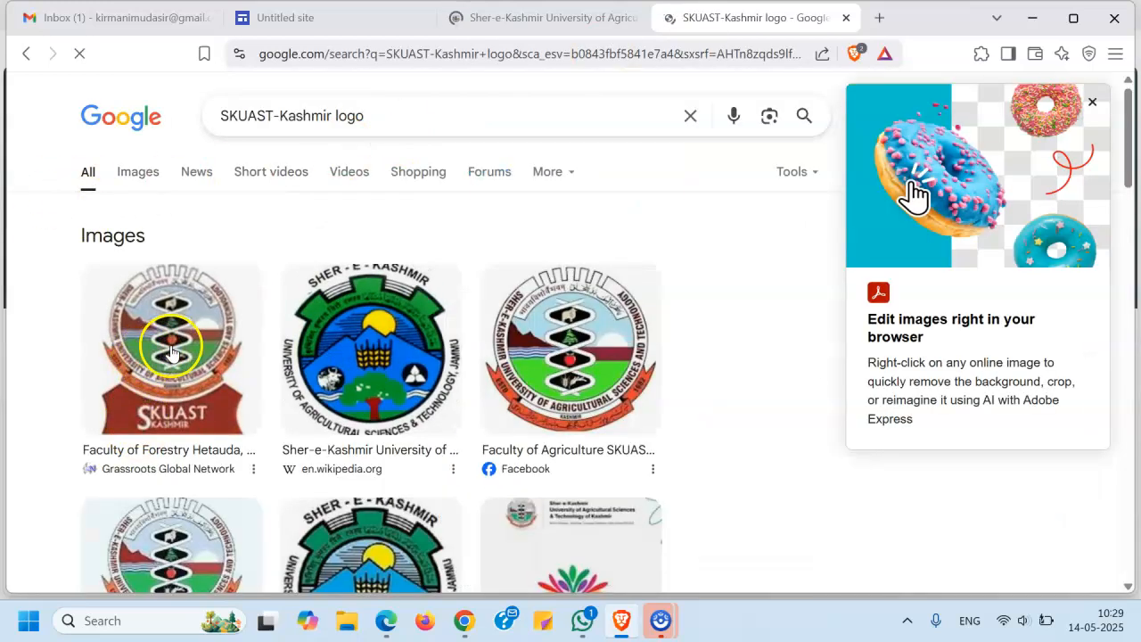
Step: Save the Faculty of Agriculture SKUAST logo from the image results to the Downloads folder as "temp"
{"action": "right_click", "coordinate": [542, 348]}
{"action": "left_click", "coordinate": [648, 392]}
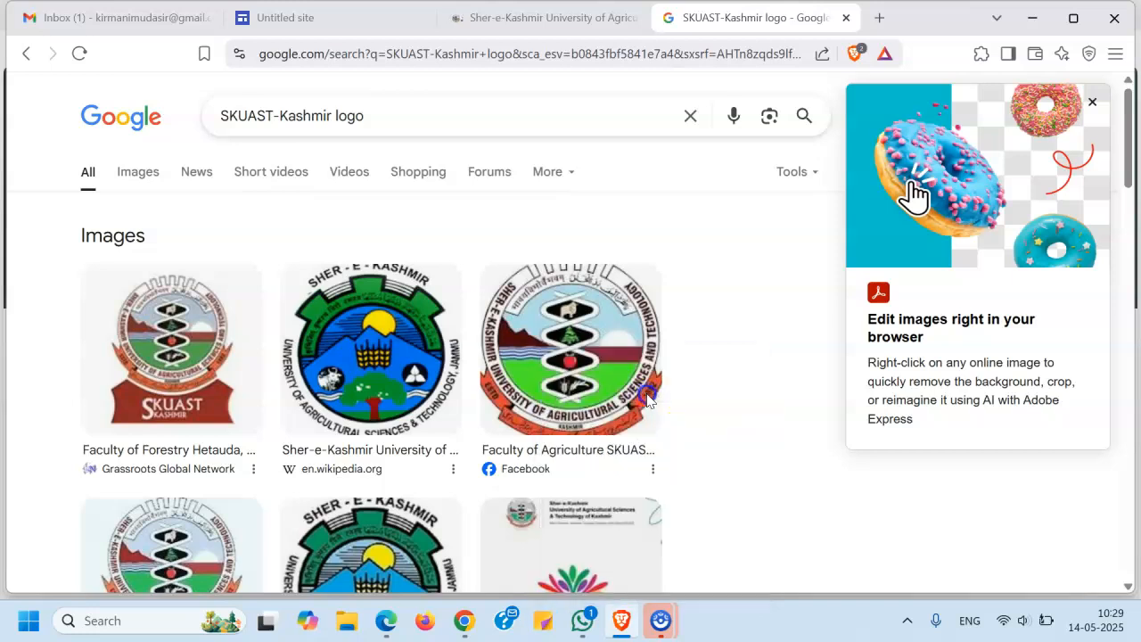
{"action": "type", "text": "temp"}
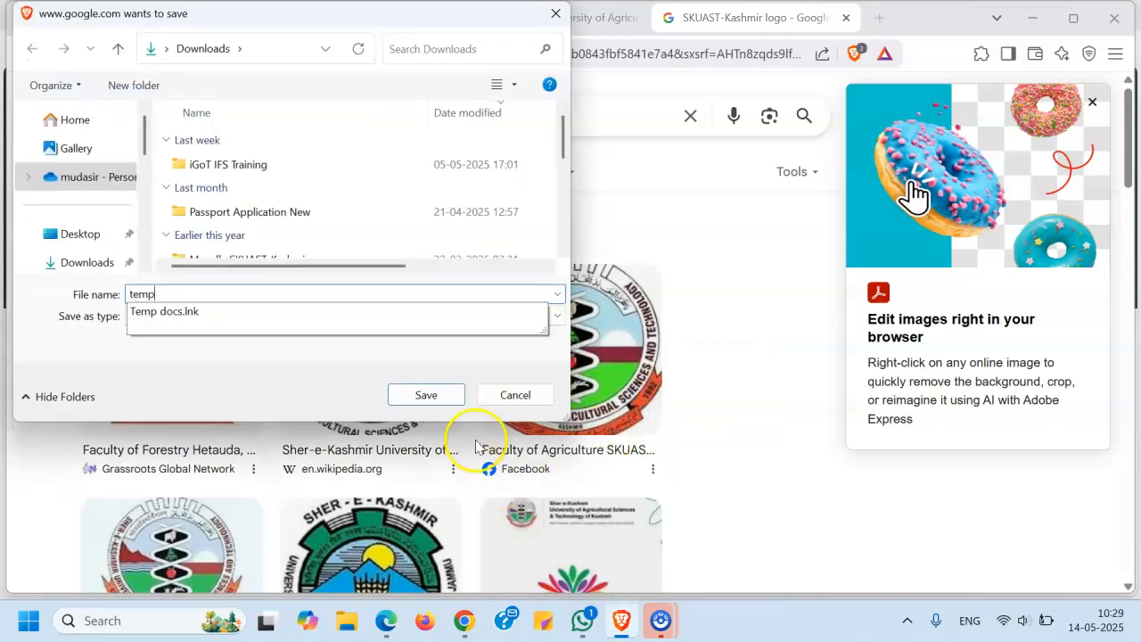
{"action": "left_click", "coordinate": [426, 395]}
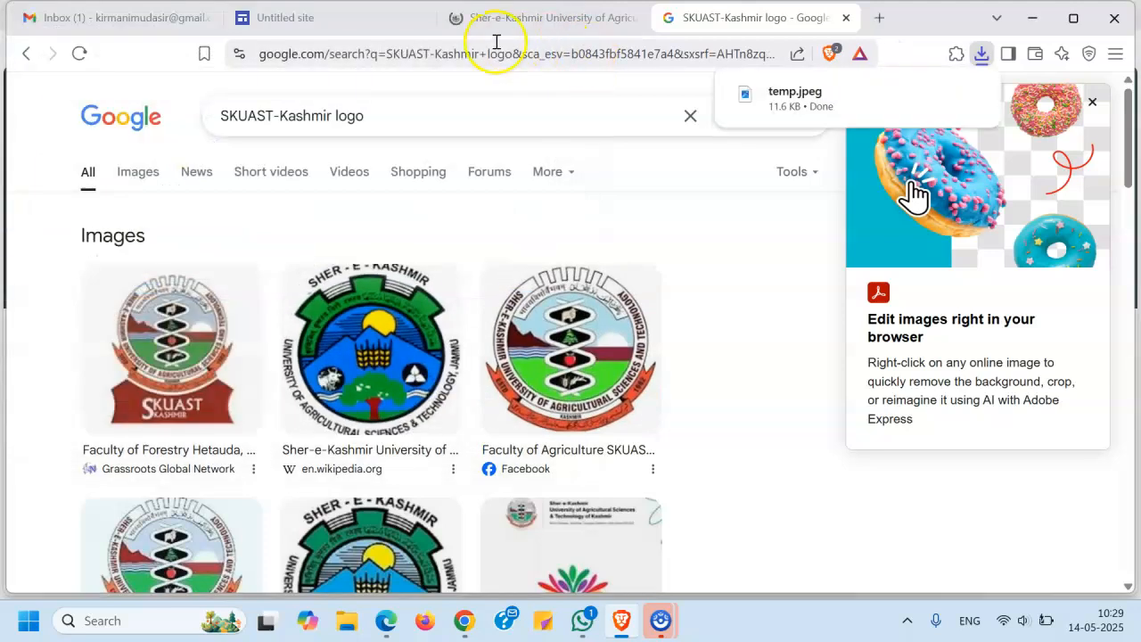
Step: Upload the temp image from Downloads to the Supply Chain page and place it in the same row, left of the "dfhsdfhsfghsf" text
{"action": "left_click", "coordinate": [348, 16]}
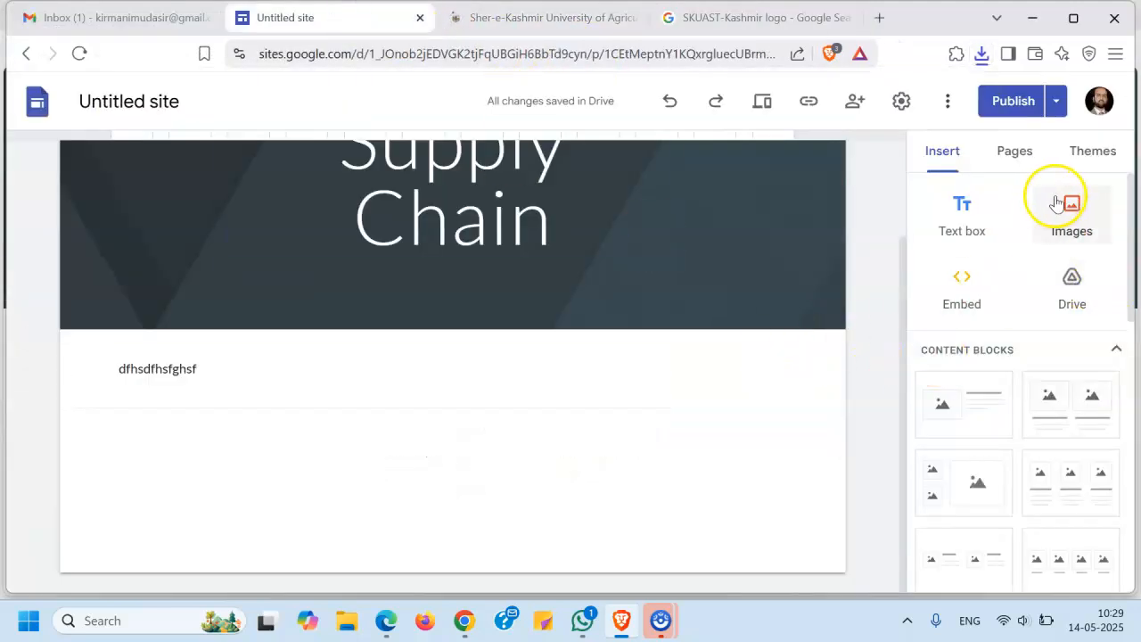
{"action": "left_click", "coordinate": [1070, 207]}
{"action": "left_click", "coordinate": [1075, 272]}
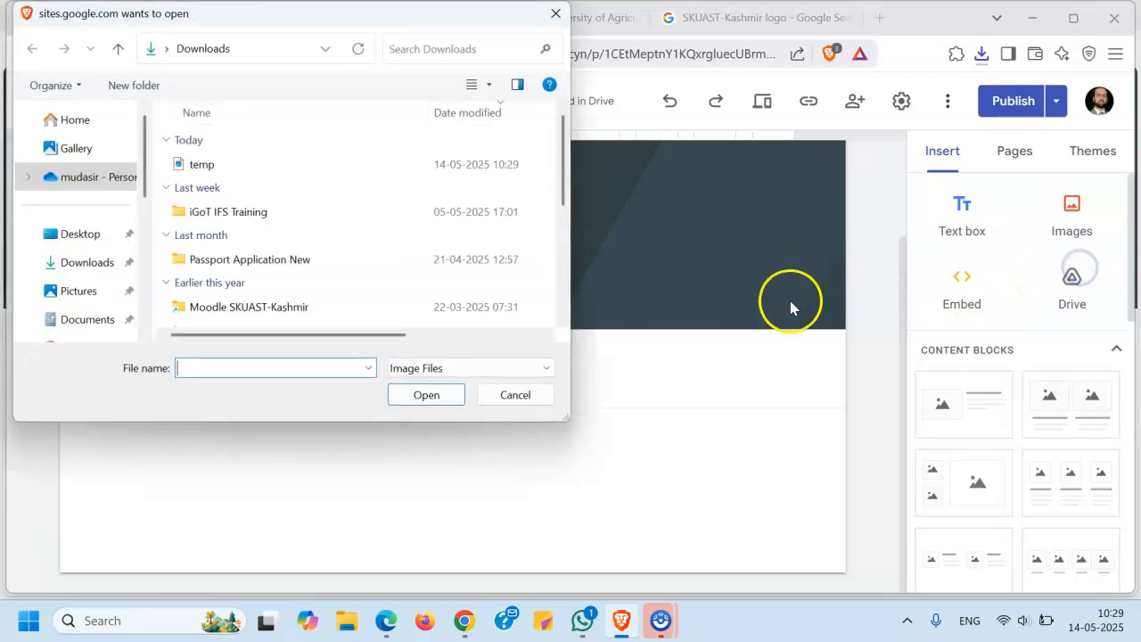
{"action": "double_click", "coordinate": [209, 161]}
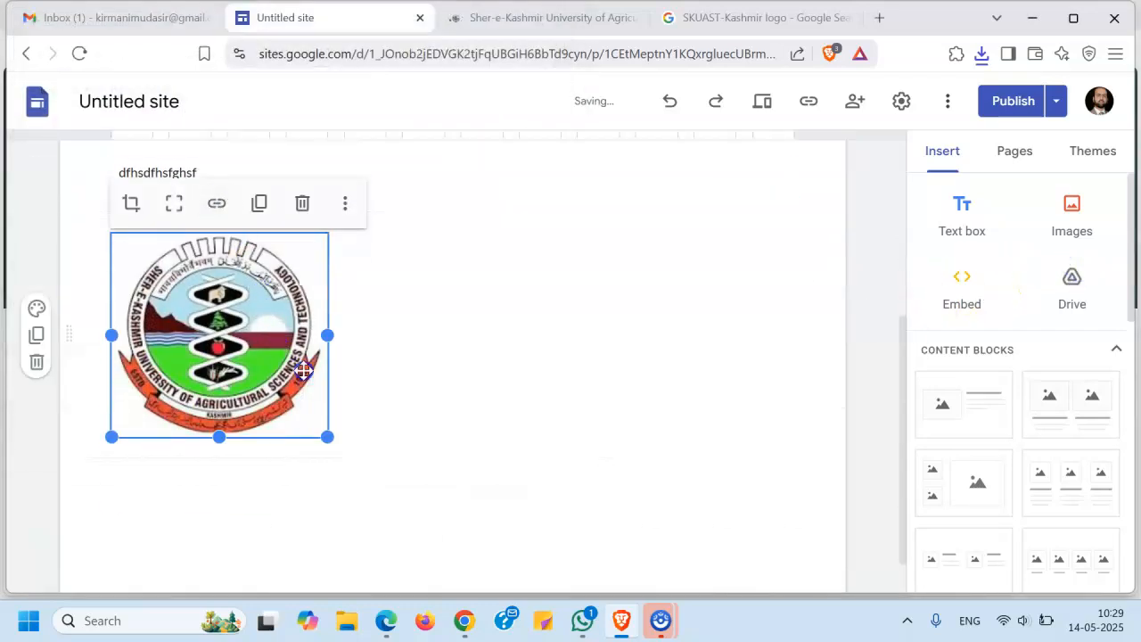
{"action": "left_click_drag", "start_coordinate": [275, 334], "coordinate": [424, 266]}
{"action": "left_click", "coordinate": [170, 343]}
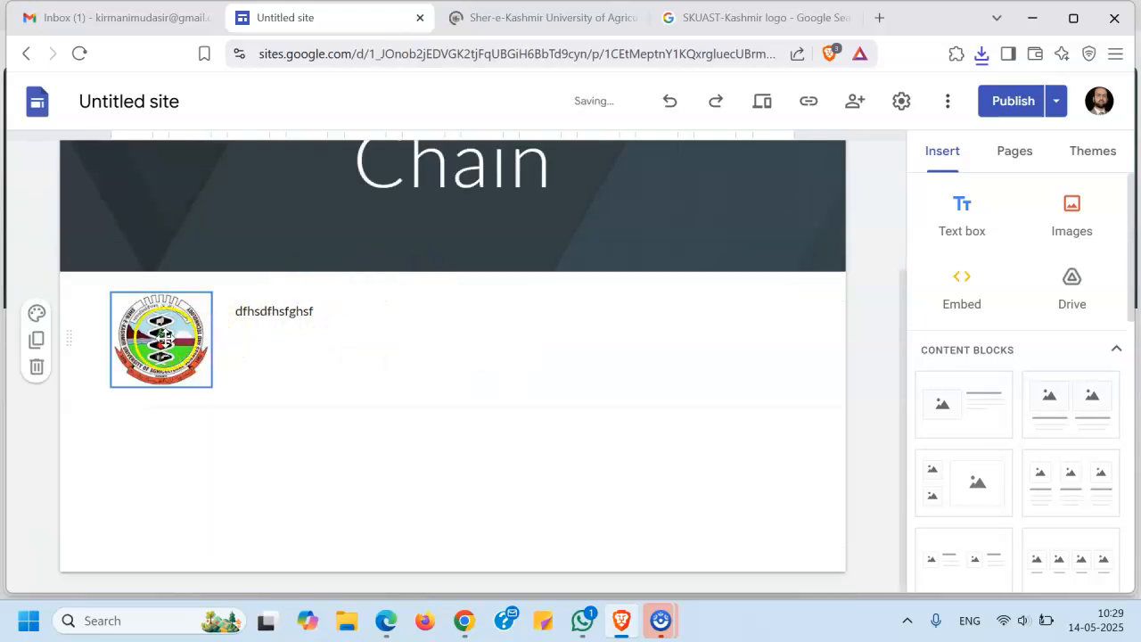
Step: Try to move the logo into the text box's column above the text, and undo the move
{"action": "left_click_drag", "start_coordinate": [177, 339], "coordinate": [382, 303]}
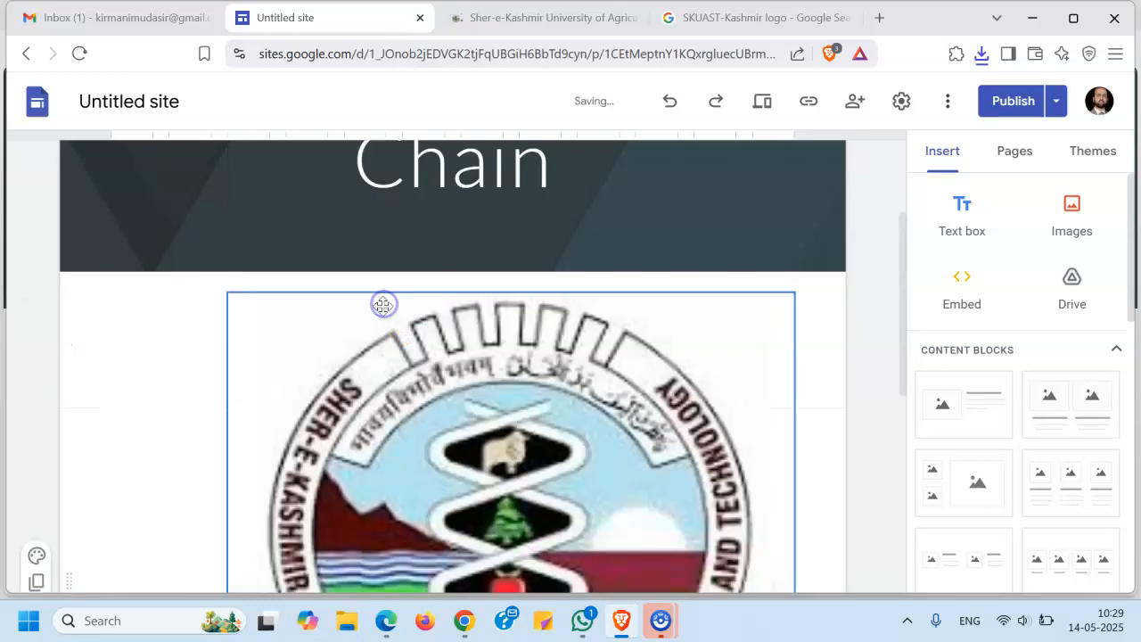
{"action": "scroll", "coordinate": [493, 374], "scroll_direction": "down", "scroll_amount": 4}
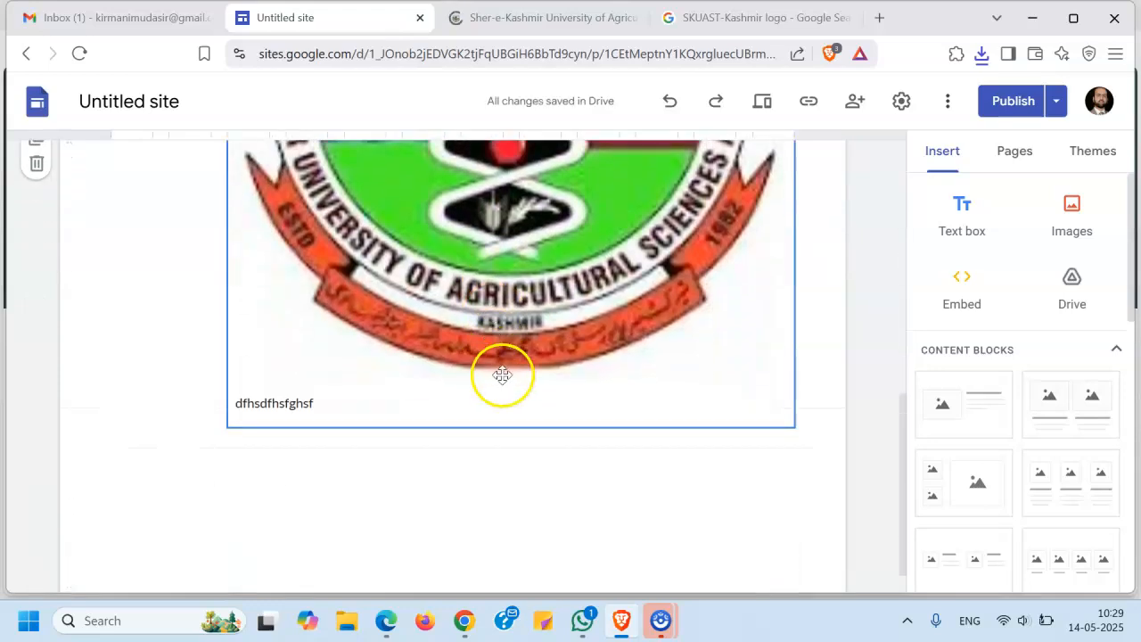
{"action": "key", "text": "ctrl+z"}
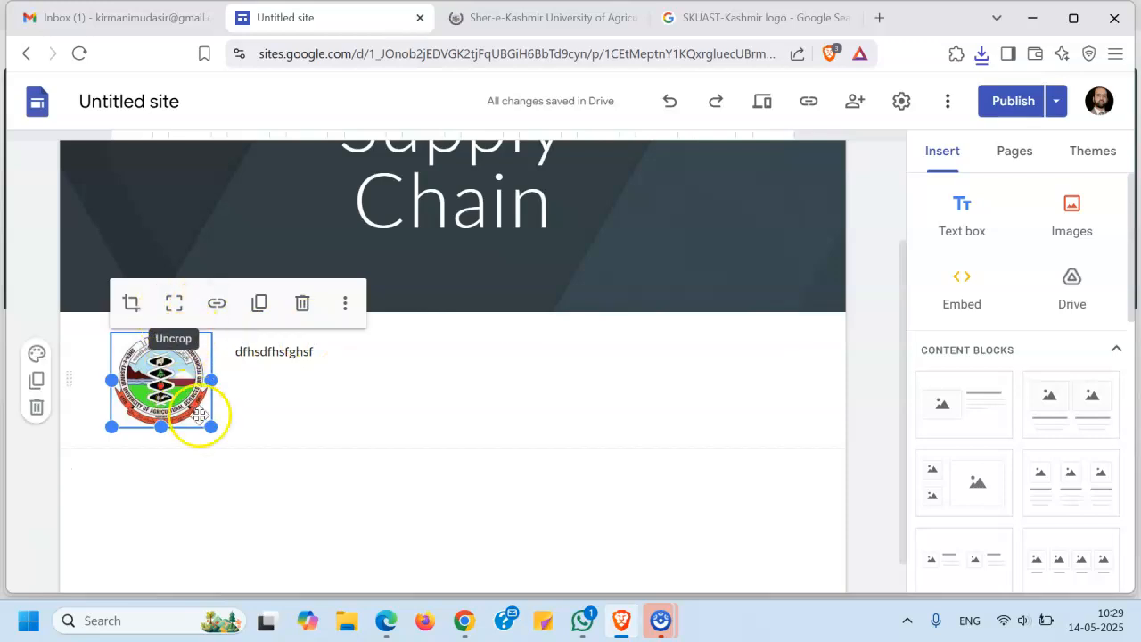
{"action": "left_click", "coordinate": [475, 428]}
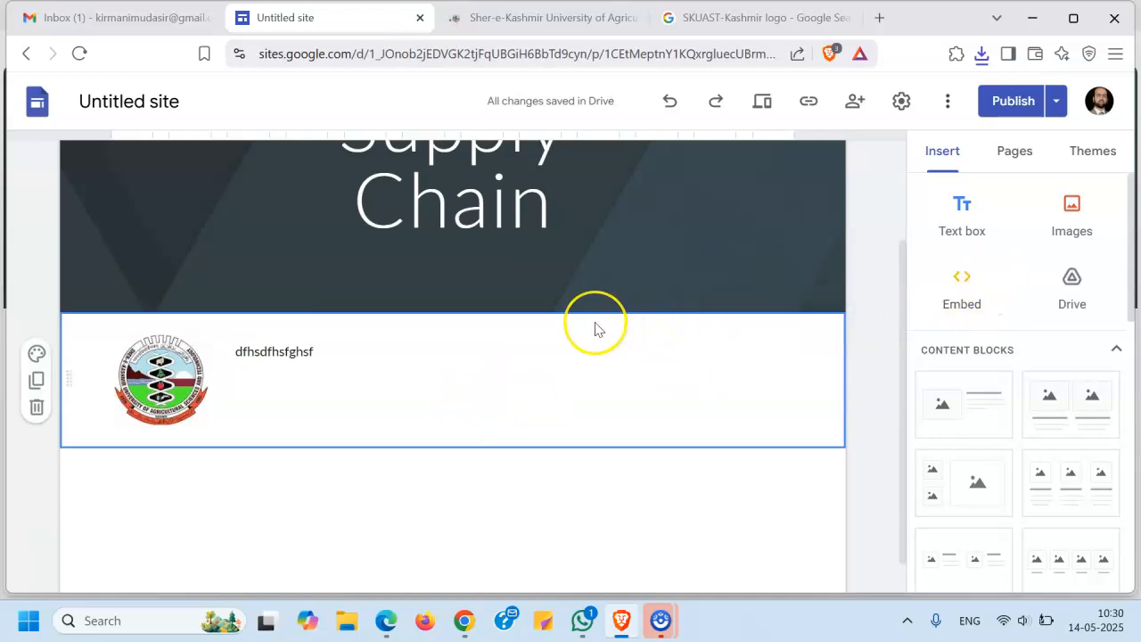
{"action": "scroll", "coordinate": [645, 339], "scroll_direction": "down", "scroll_amount": 1}
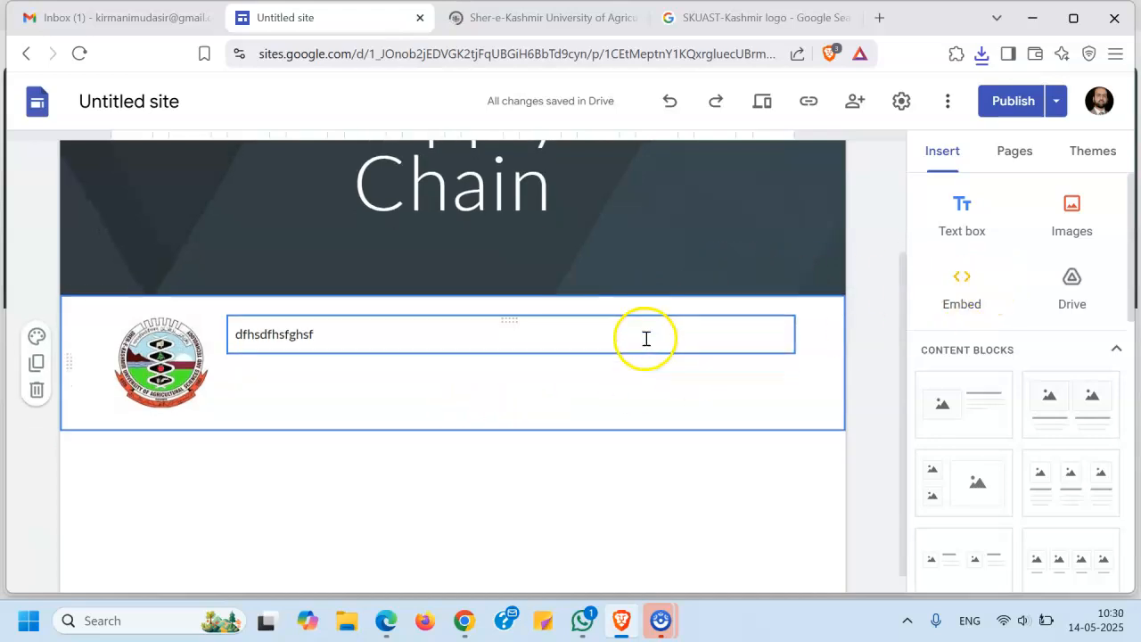
{"action": "scroll", "coordinate": [646, 339], "scroll_direction": "up", "scroll_amount": 3}
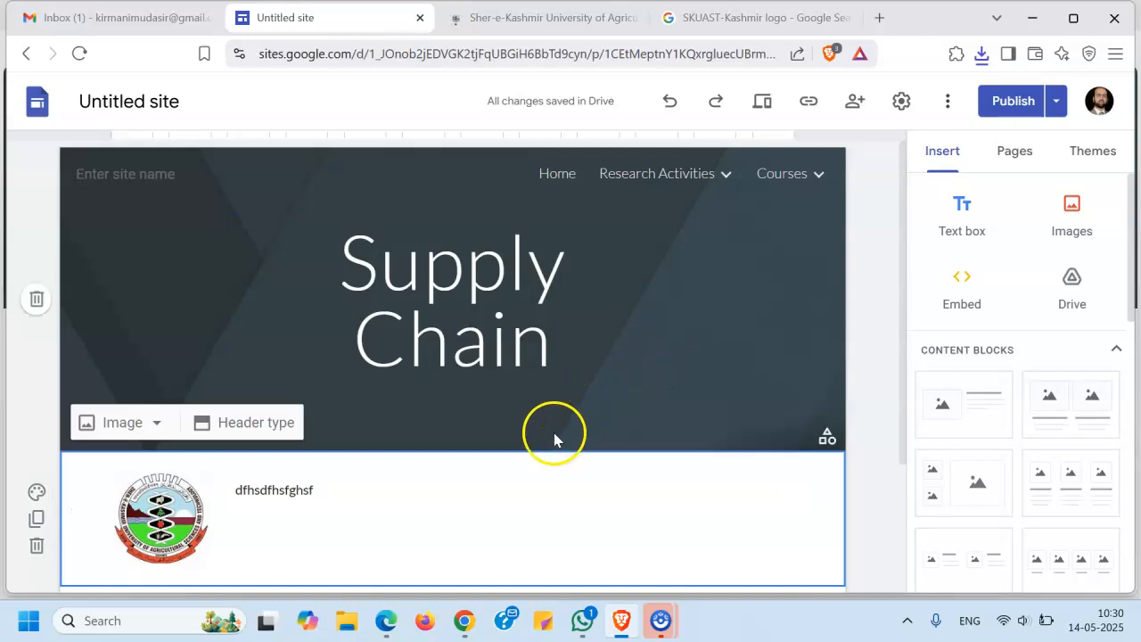
{"action": "scroll", "coordinate": [554, 432], "scroll_direction": "down", "scroll_amount": 2}
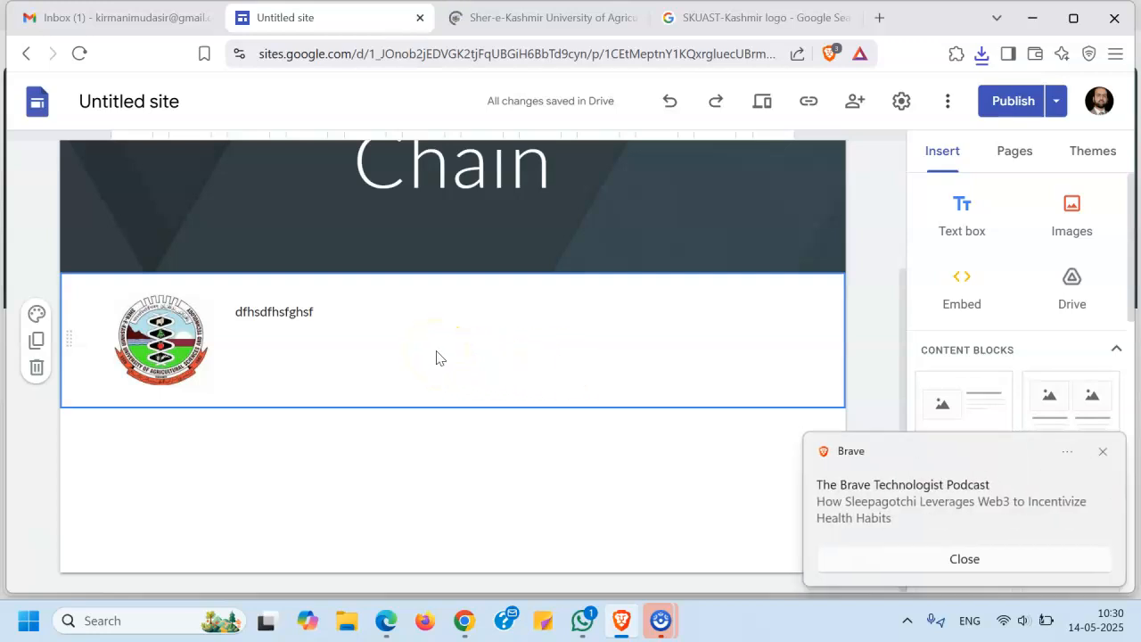
{"action": "left_click", "coordinate": [1102, 452]}
{"action": "left_click", "coordinate": [567, 461]}
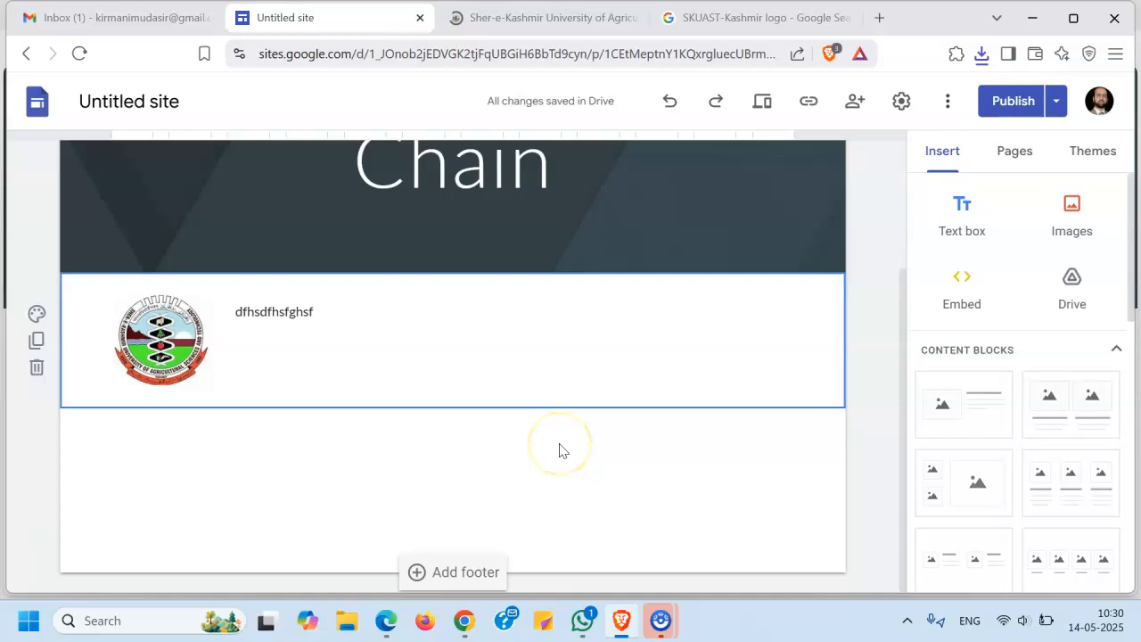